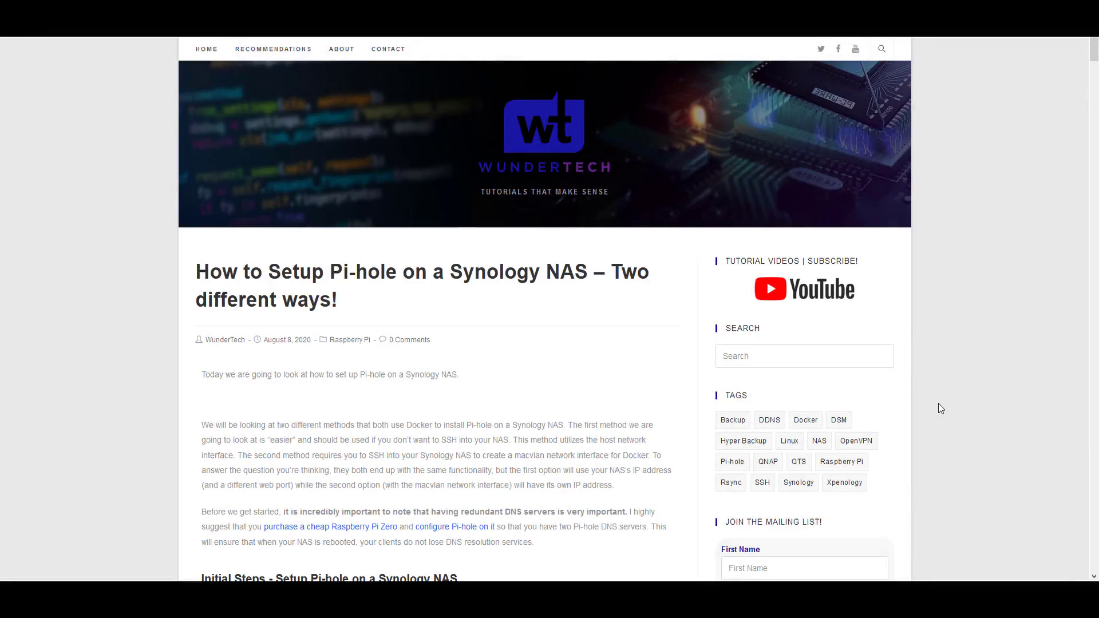
Step: Scroll the WunderTech Pi-hole guide down to the Macvlan Network Interface section
{"action": "scroll", "coordinate": [939, 409], "scroll_direction": "down", "scroll_amount": 2}
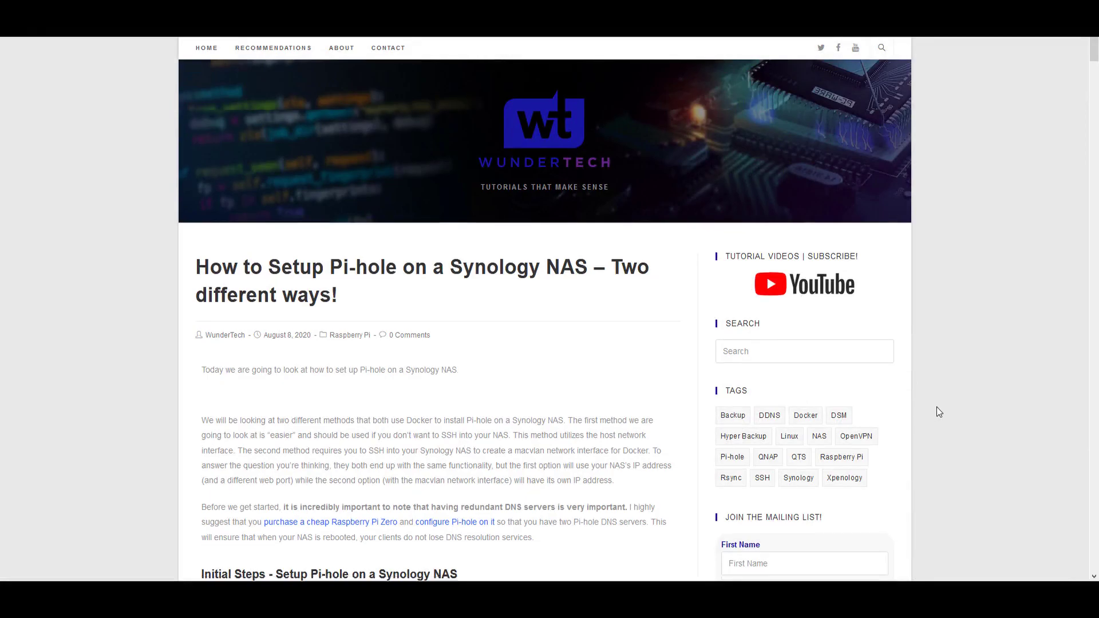
{"action": "scroll", "coordinate": [939, 412], "scroll_direction": "down", "scroll_amount": 8}
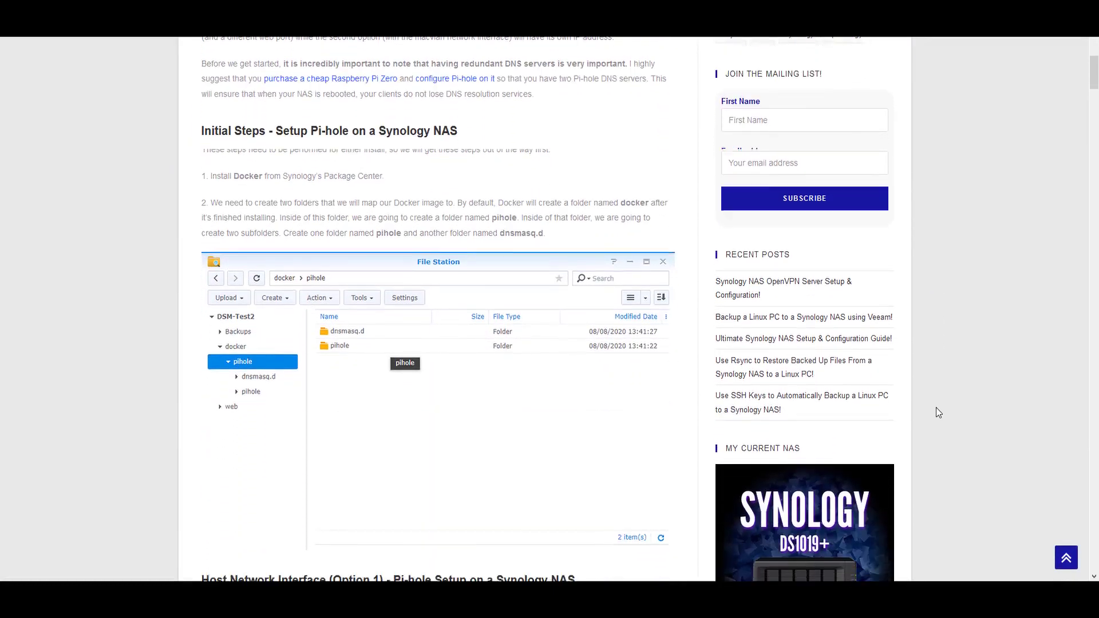
{"action": "scroll", "coordinate": [939, 412], "scroll_direction": "down", "scroll_amount": 10}
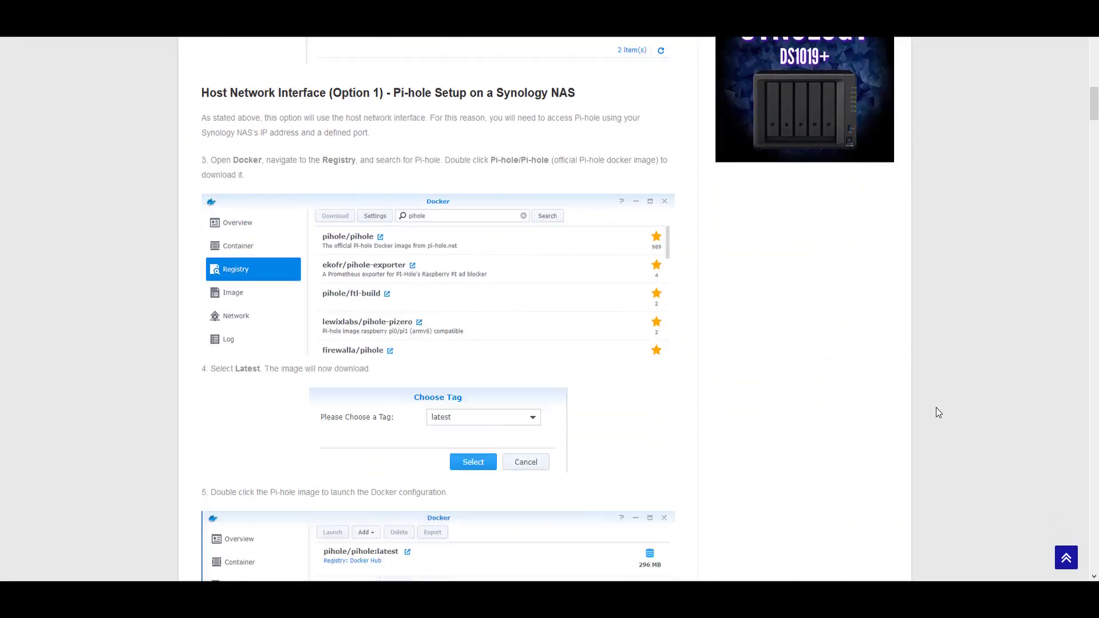
{"action": "scroll", "coordinate": [937, 412], "scroll_direction": "down", "scroll_amount": 11}
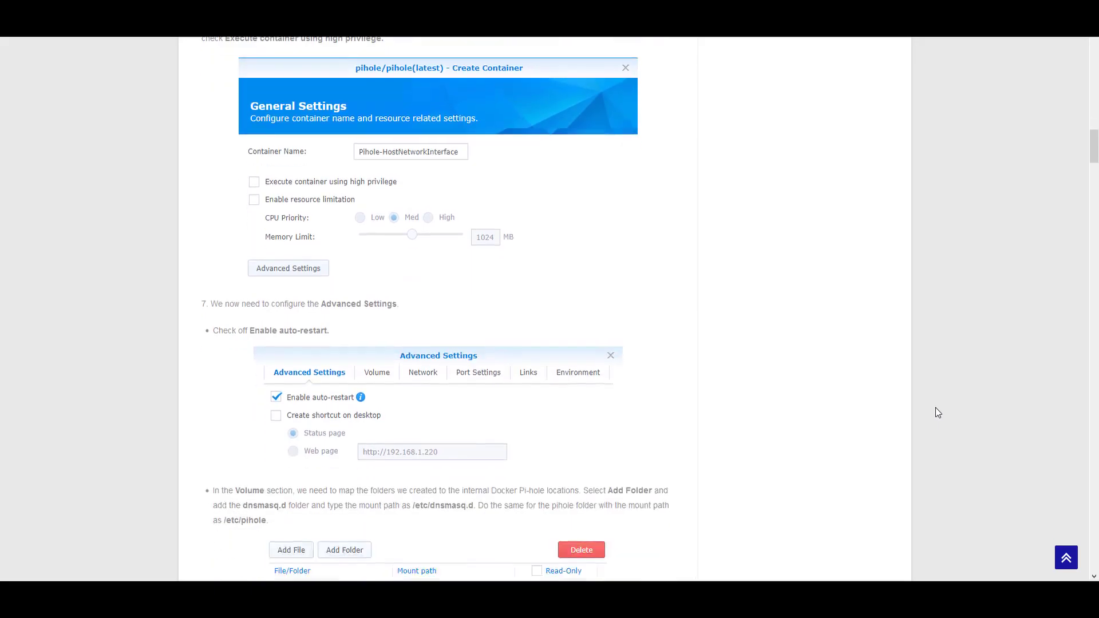
{"action": "scroll", "coordinate": [938, 412], "scroll_direction": "down", "scroll_amount": 12}
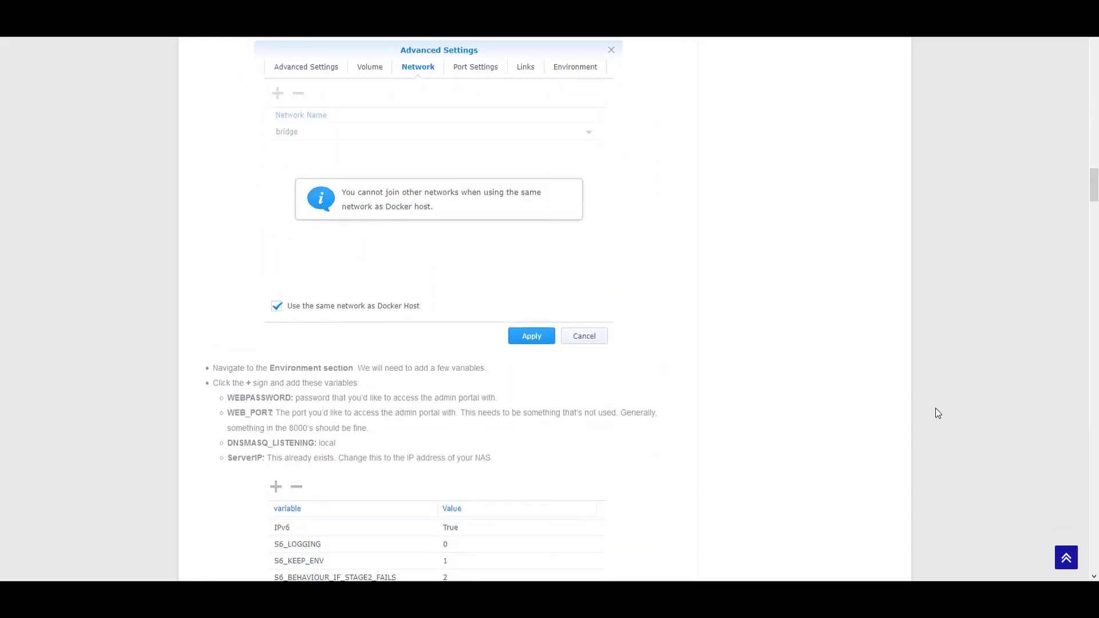
{"action": "scroll", "coordinate": [935, 408], "scroll_direction": "down", "scroll_amount": 10}
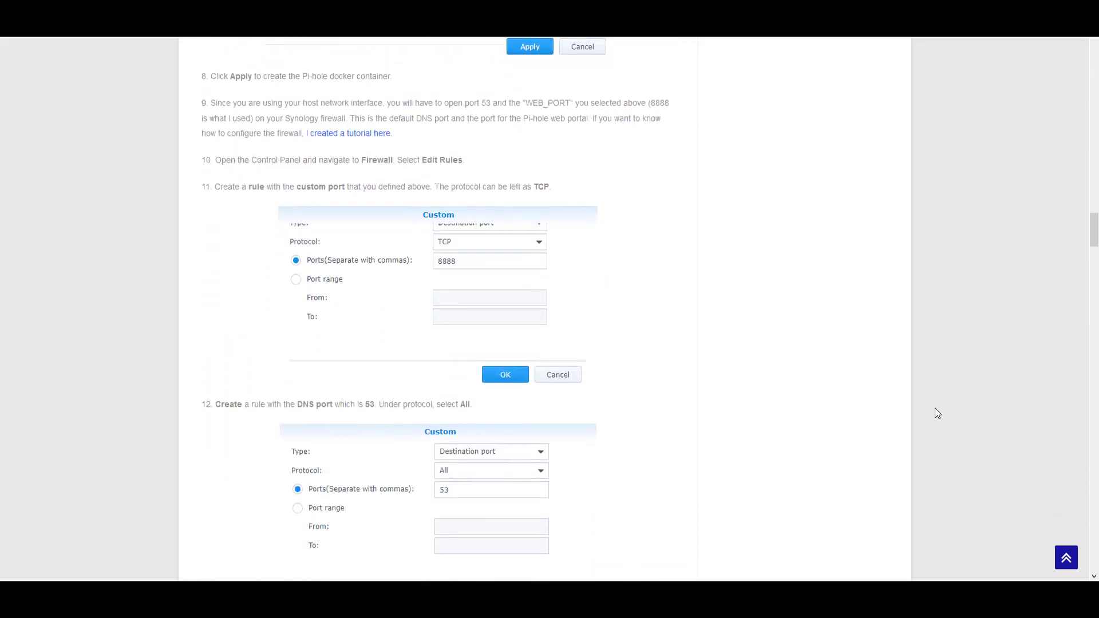
{"action": "scroll", "coordinate": [936, 412], "scroll_direction": "down", "scroll_amount": 17}
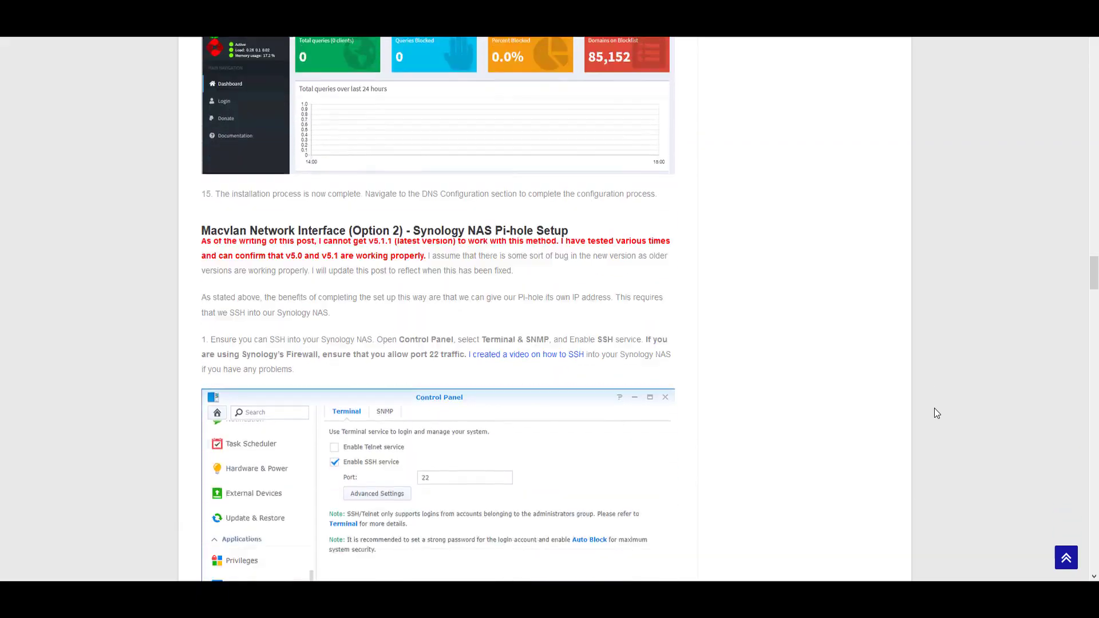
{"action": "scroll", "coordinate": [1009, 440], "scroll_direction": "down", "scroll_amount": 4}
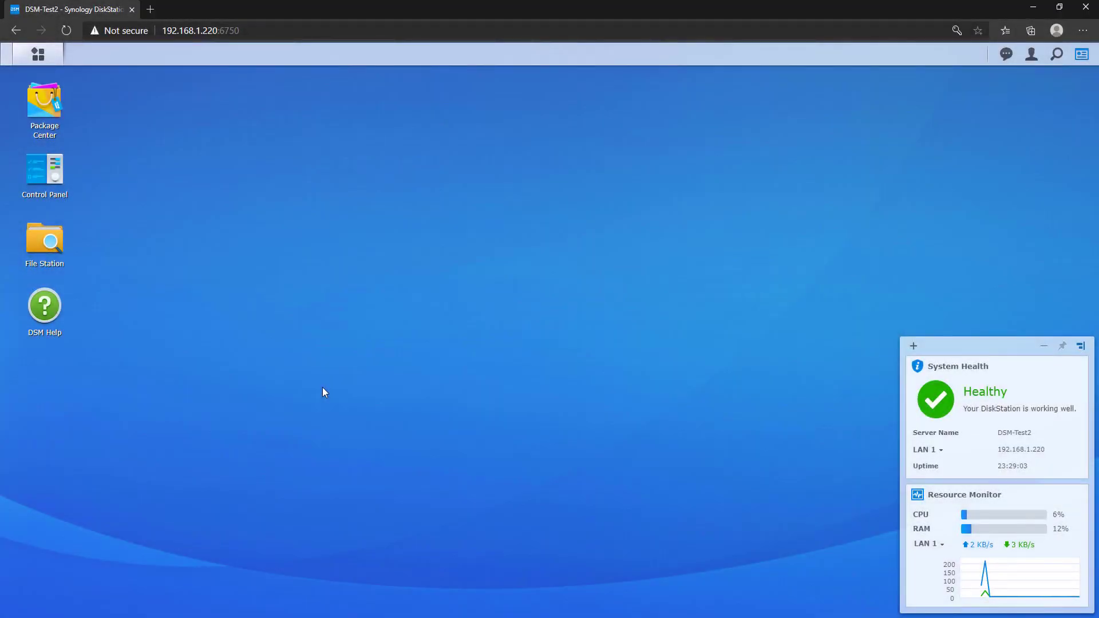
Step: Search Package Center for docker, start installing Docker, and close Package Center
{"action": "left_click", "coordinate": [44, 103]}
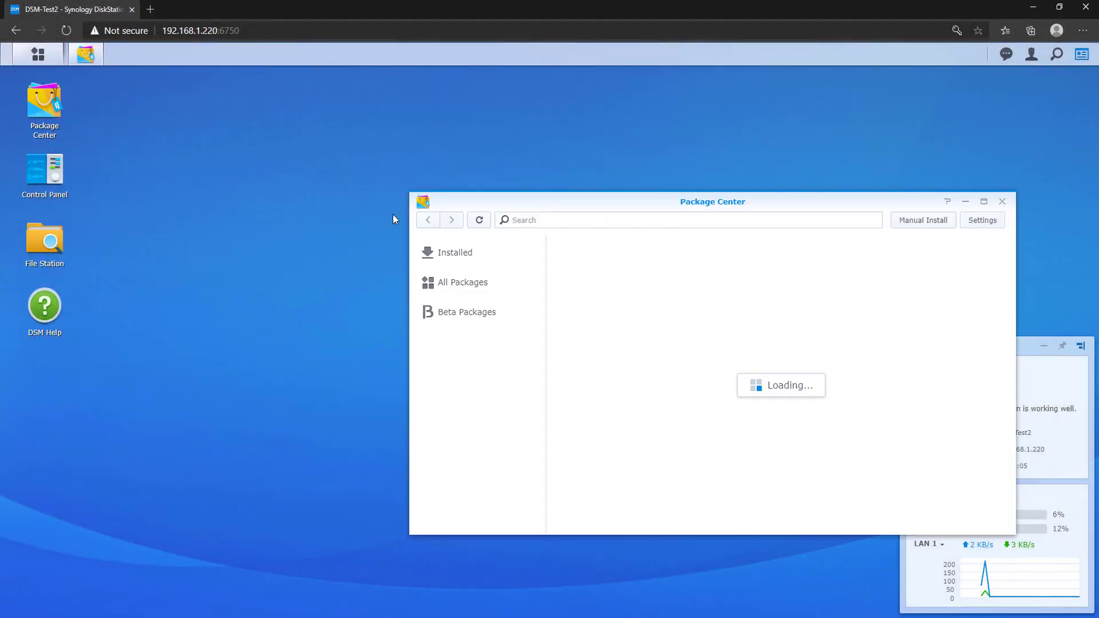
{"action": "left_click", "coordinate": [556, 223]}
{"action": "type", "text": "docker"}
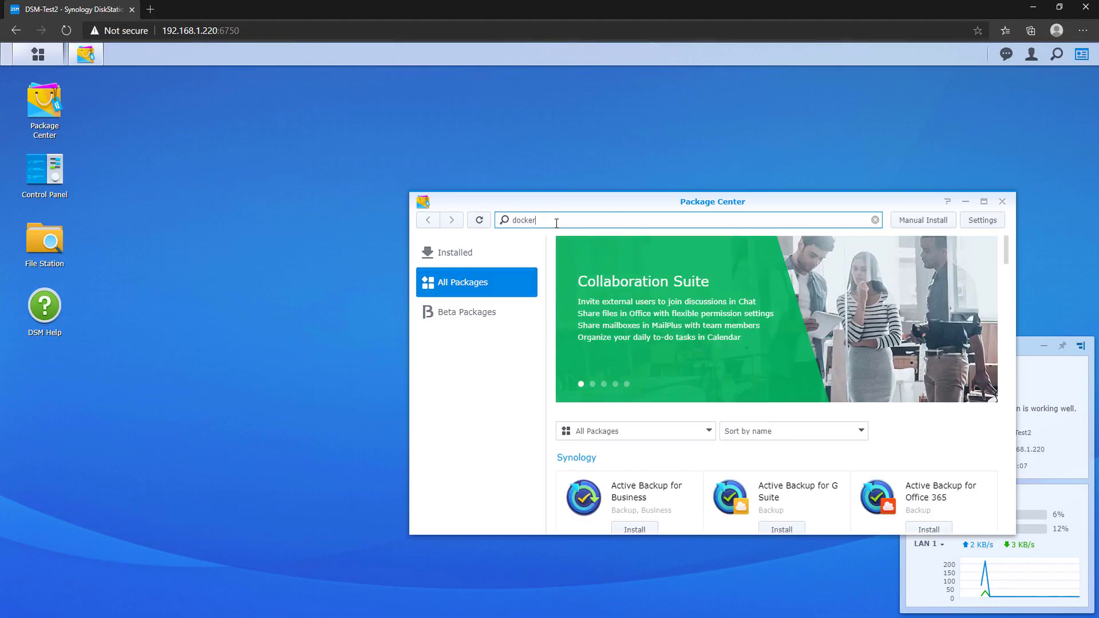
{"action": "left_click", "coordinate": [641, 318]}
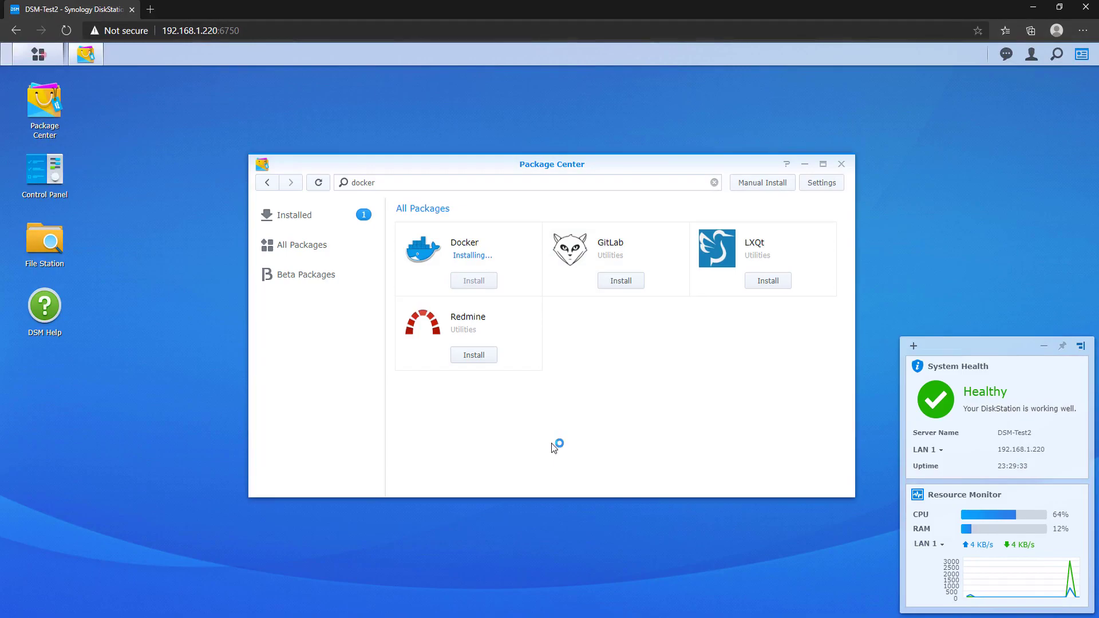
{"action": "left_click", "coordinate": [841, 163]}
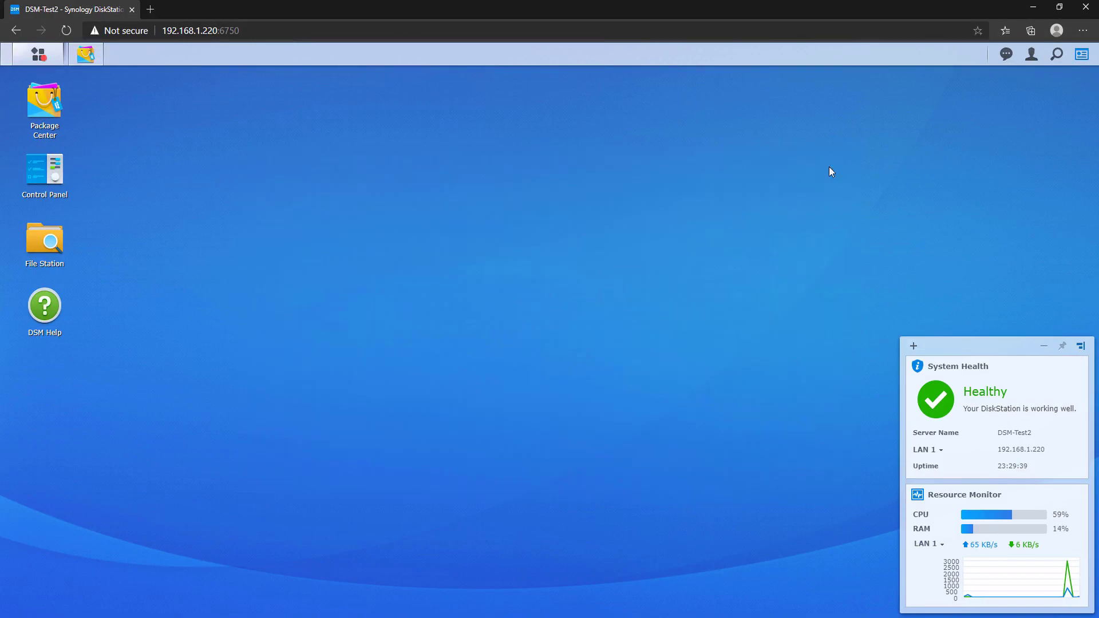
Step: Create a pihole folder inside the docker shared folder in File Station
{"action": "double_click", "coordinate": [61, 245]}
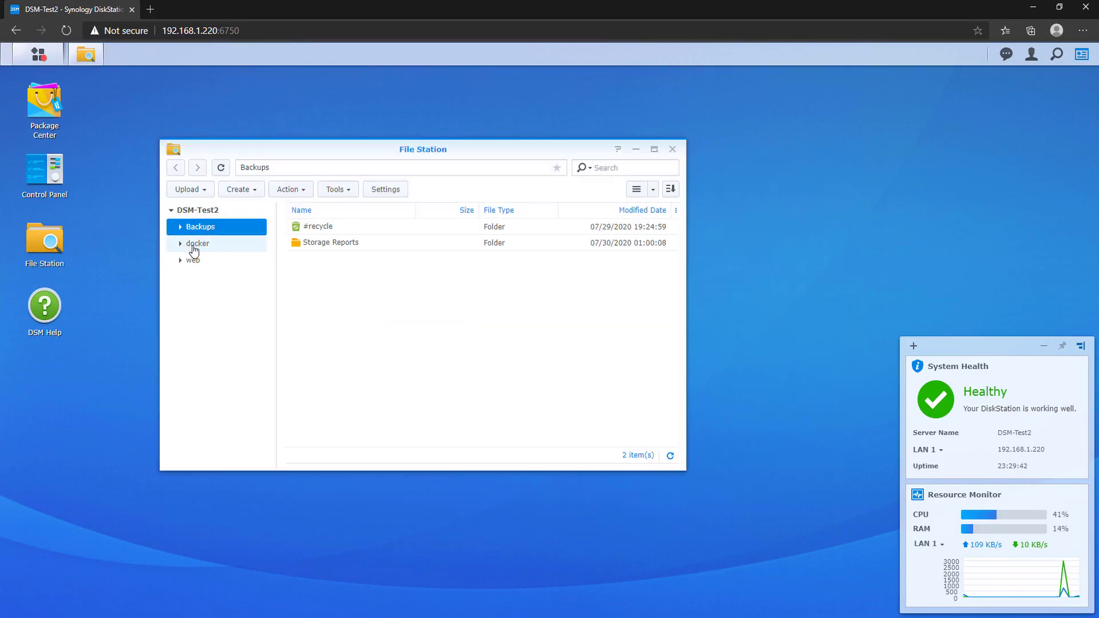
{"action": "left_click", "coordinate": [195, 244]}
{"action": "right_click", "coordinate": [375, 261]}
{"action": "left_click", "coordinate": [418, 339]}
{"action": "type", "text": "plex"}
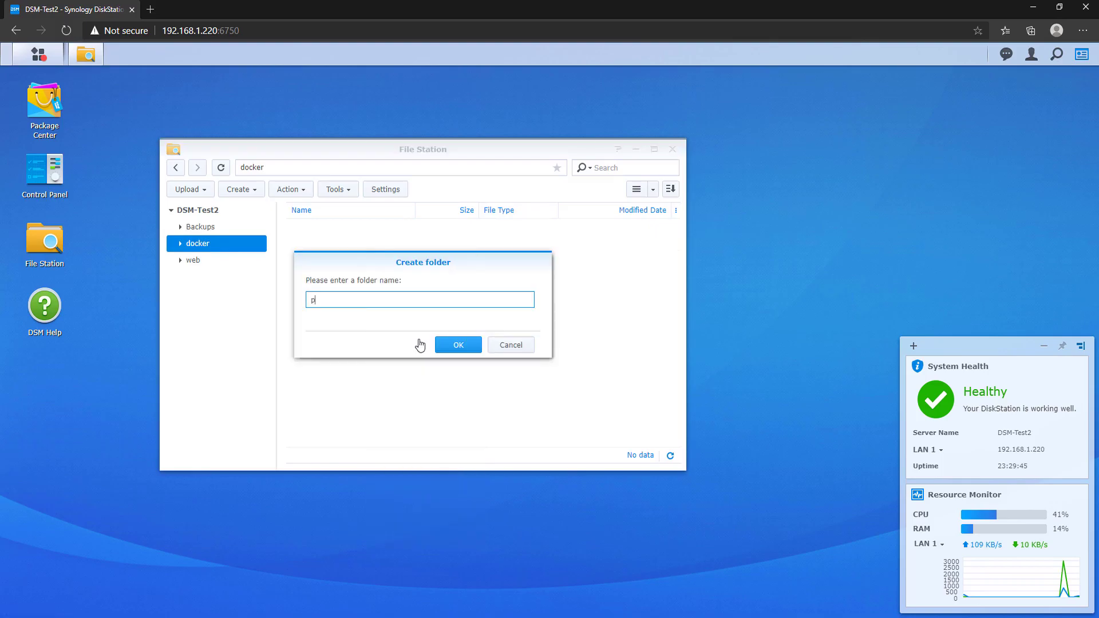
{"action": "key", "text": "Return"}
Step: Inside docker/pihole, create the pihole and dnsmasq.d subfolders, then close File Station
{"action": "double_click", "coordinate": [336, 228]}
{"action": "right_click", "coordinate": [341, 251]}
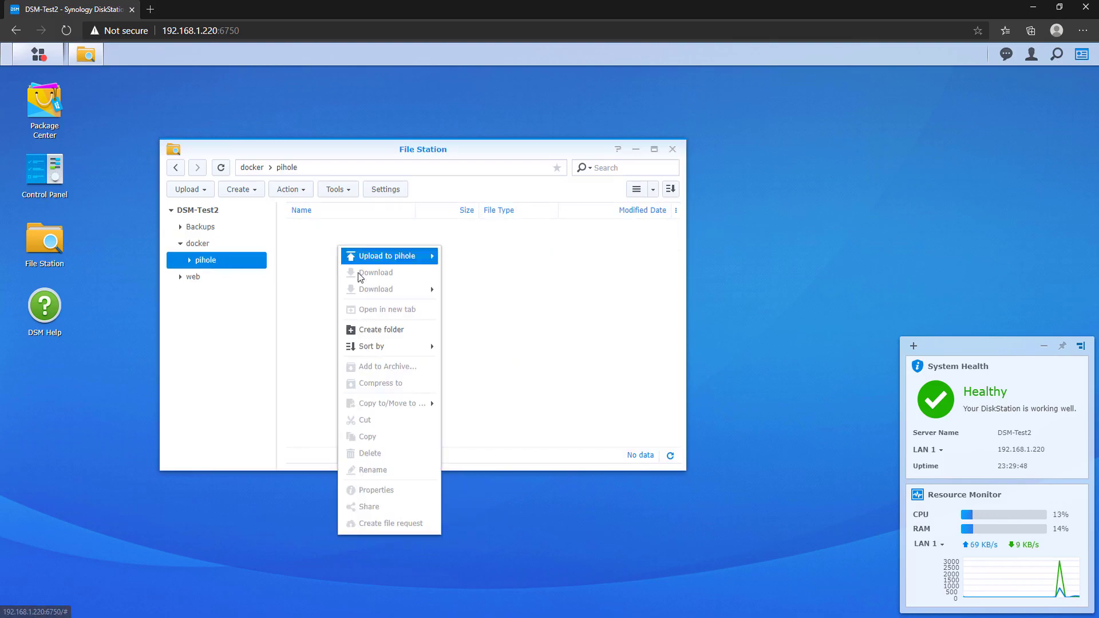
{"action": "left_click", "coordinate": [383, 327]}
{"action": "type", "text": "pihole"}
{"action": "key", "text": "Return"}
{"action": "right_click", "coordinate": [384, 324]}
{"action": "left_click", "coordinate": [417, 374]}
{"action": "type", "text": "dnsmasq.d"}
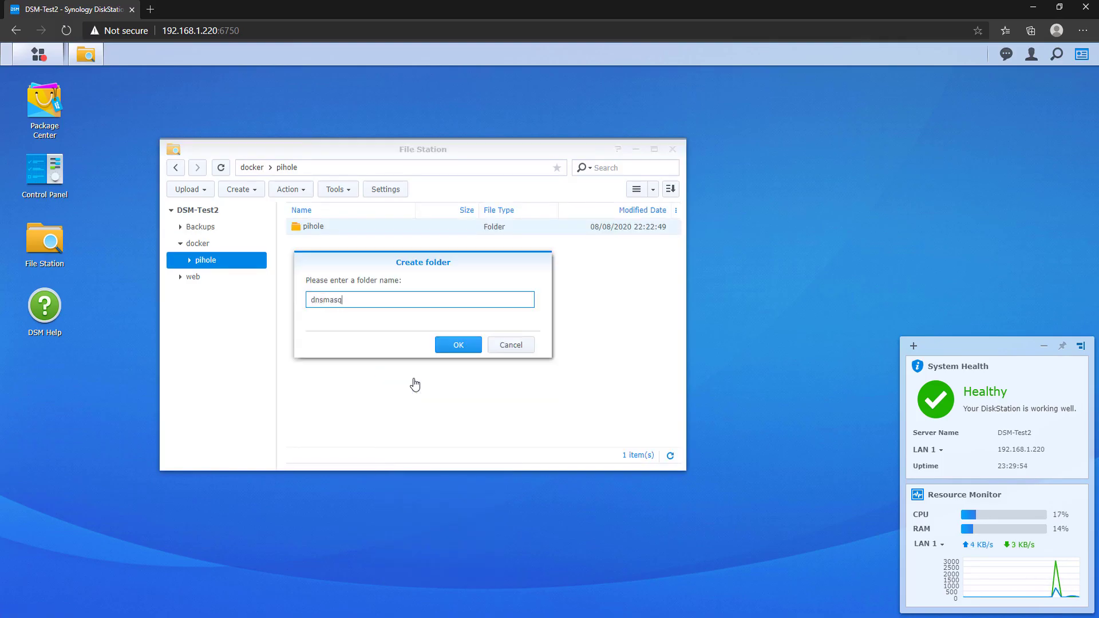
{"action": "left_click", "coordinate": [458, 347]}
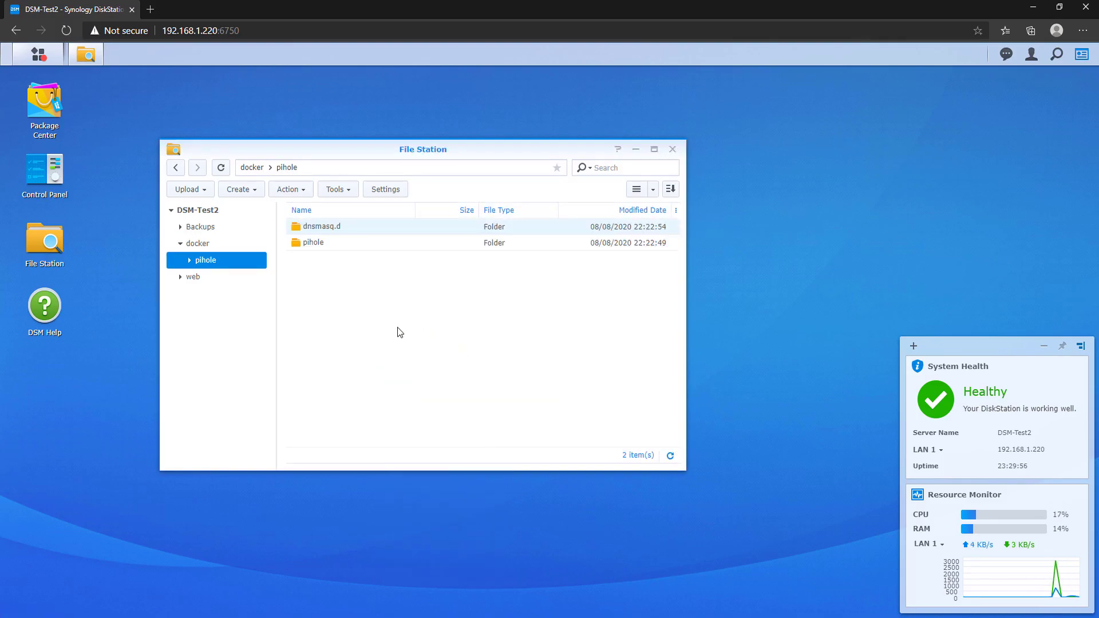
{"action": "left_click", "coordinate": [672, 150]}
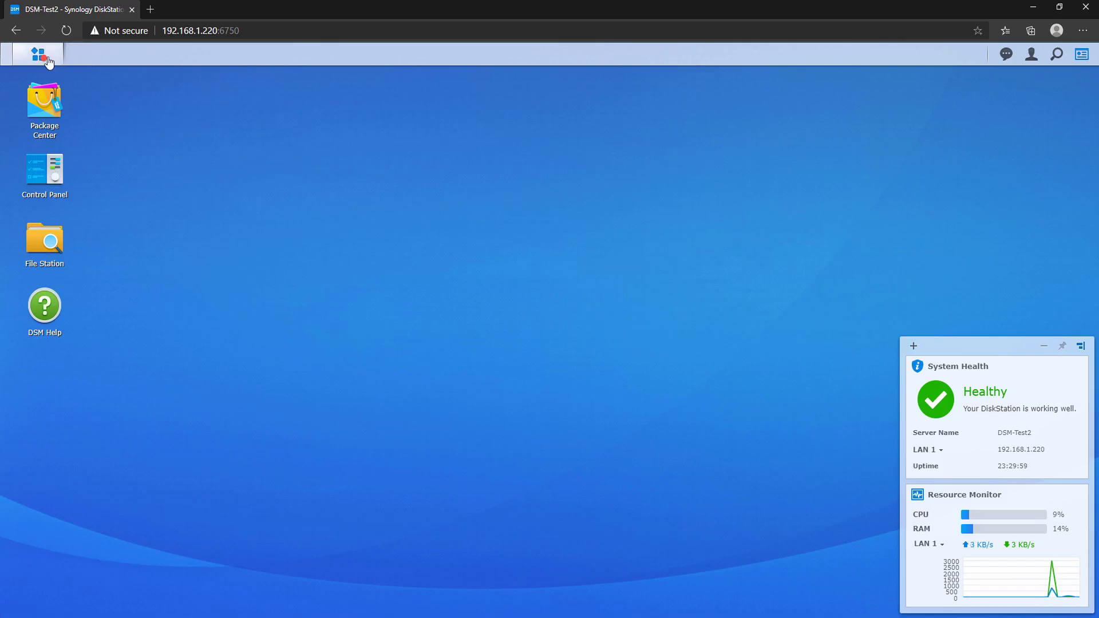
Step: Launch Docker, search the registry for pihole, and download pihole/pihole with the latest tag
{"action": "left_click", "coordinate": [48, 61]}
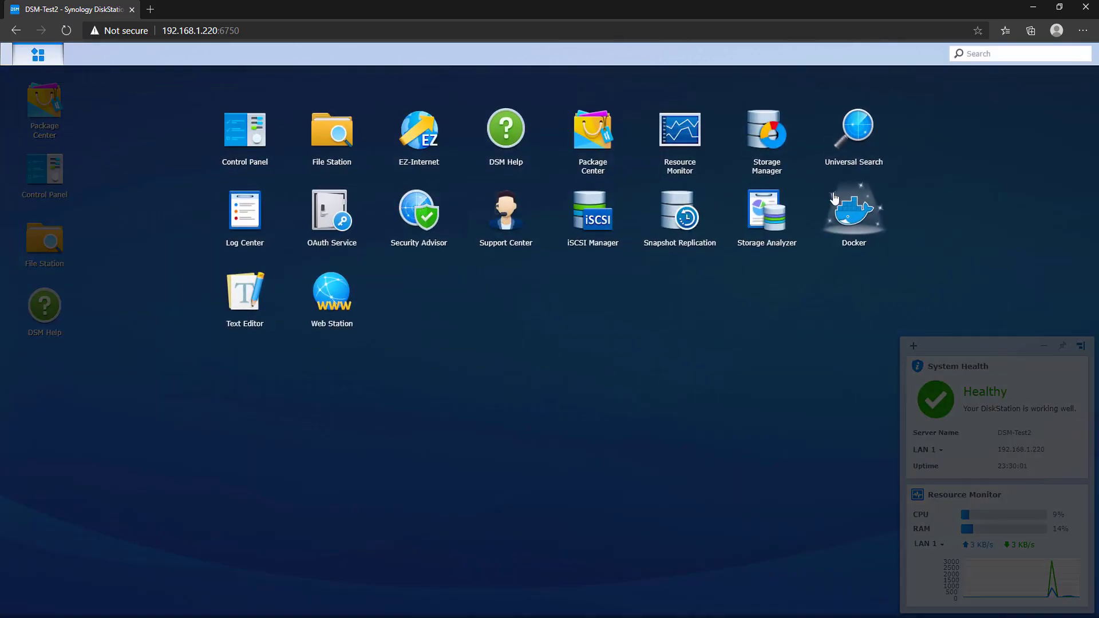
{"action": "left_click", "coordinate": [846, 210]}
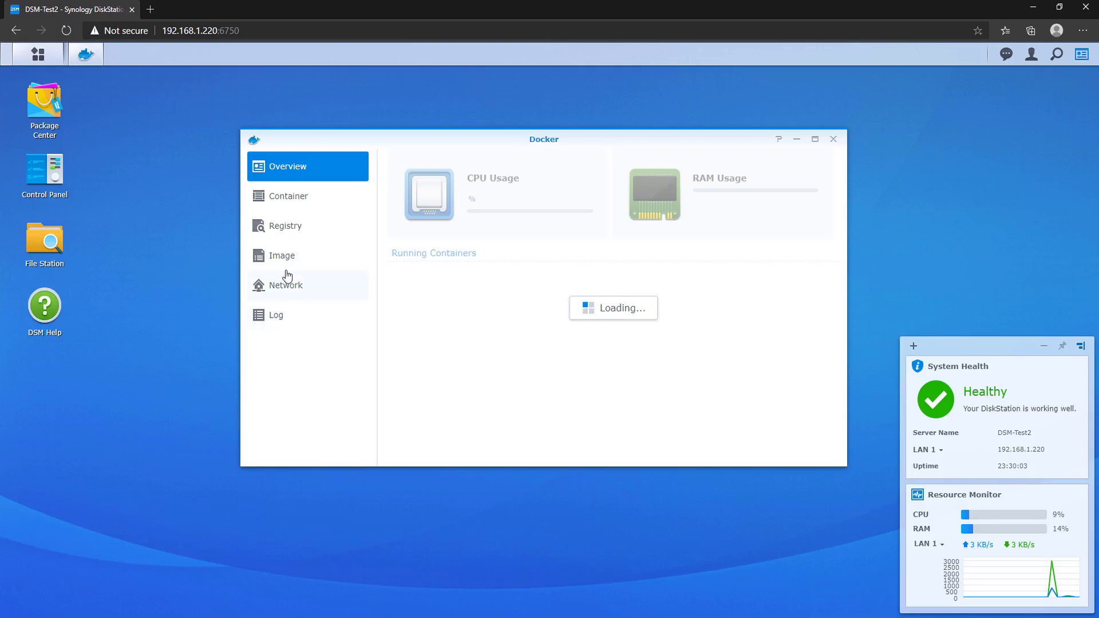
{"action": "left_click", "coordinate": [285, 267]}
{"action": "left_click", "coordinate": [298, 227]}
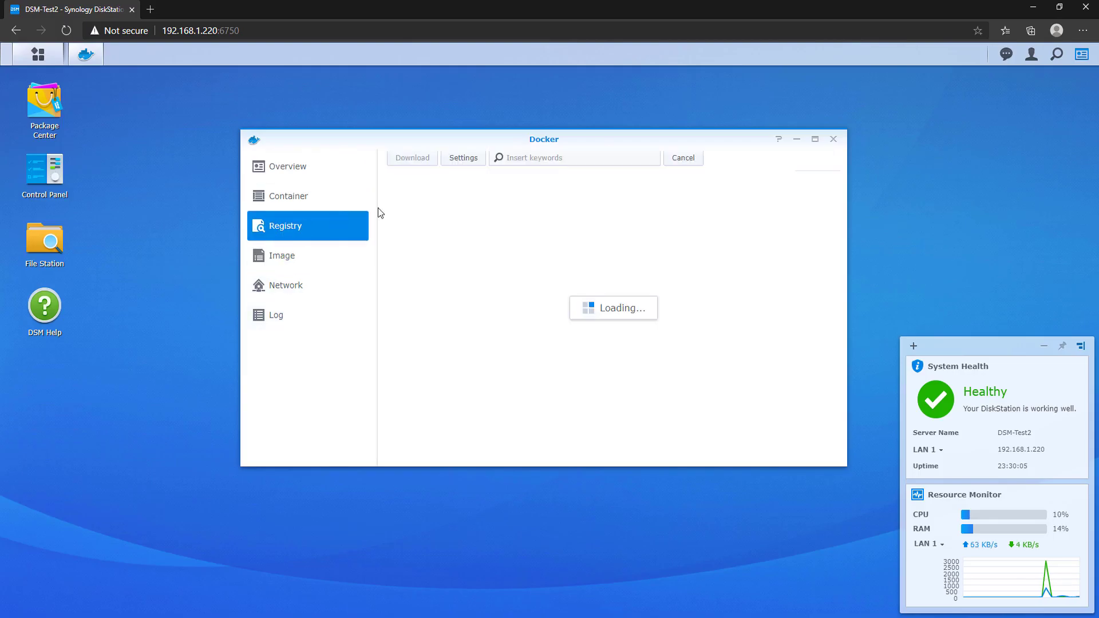
{"action": "left_click", "coordinate": [544, 158]}
{"action": "type", "text": "pihole"}
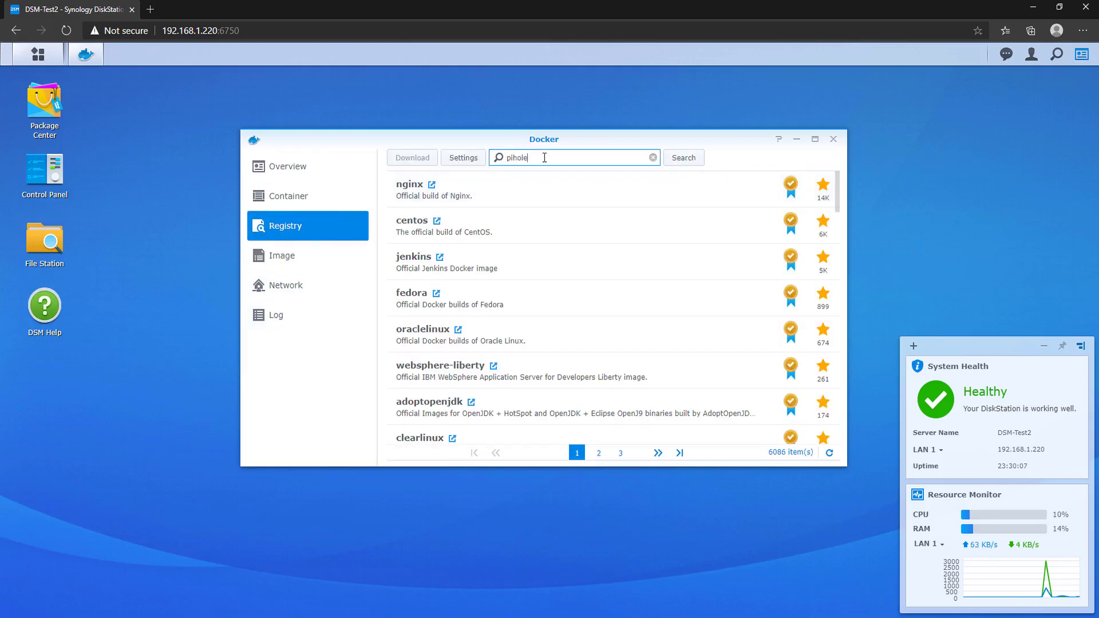
{"action": "key", "text": "Return"}
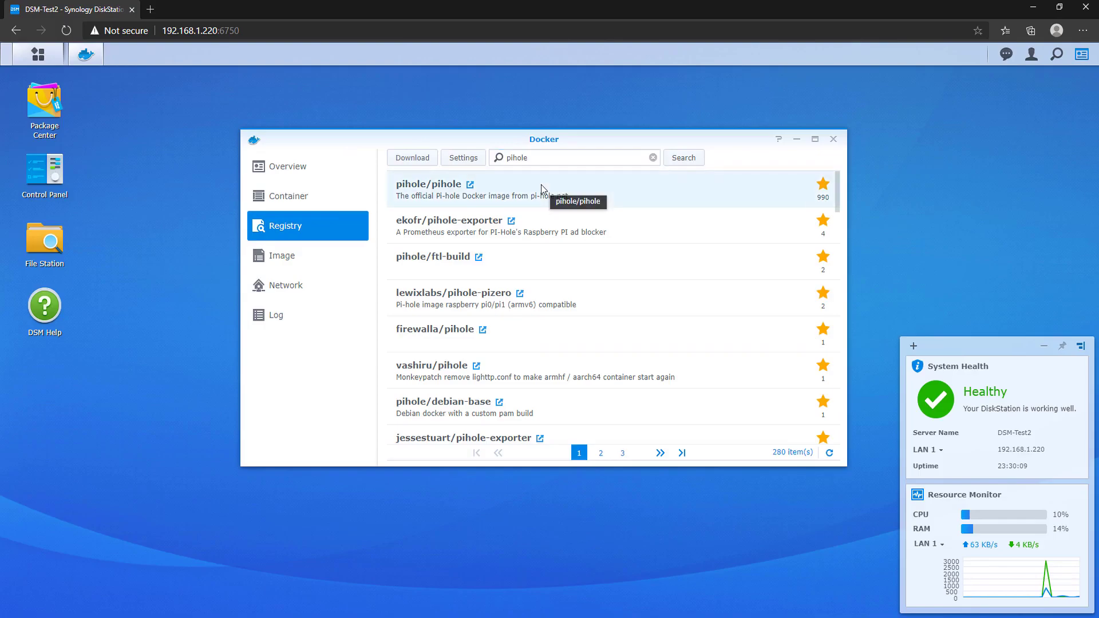
{"action": "double_click", "coordinate": [543, 189]}
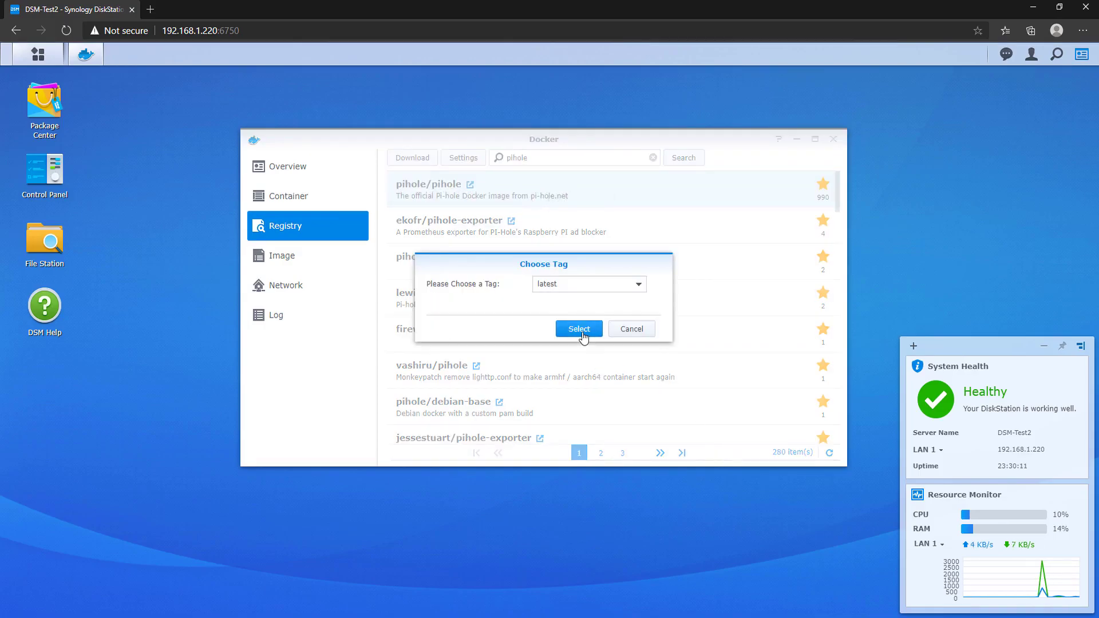
{"action": "left_click", "coordinate": [579, 330]}
{"action": "left_click", "coordinate": [279, 262]}
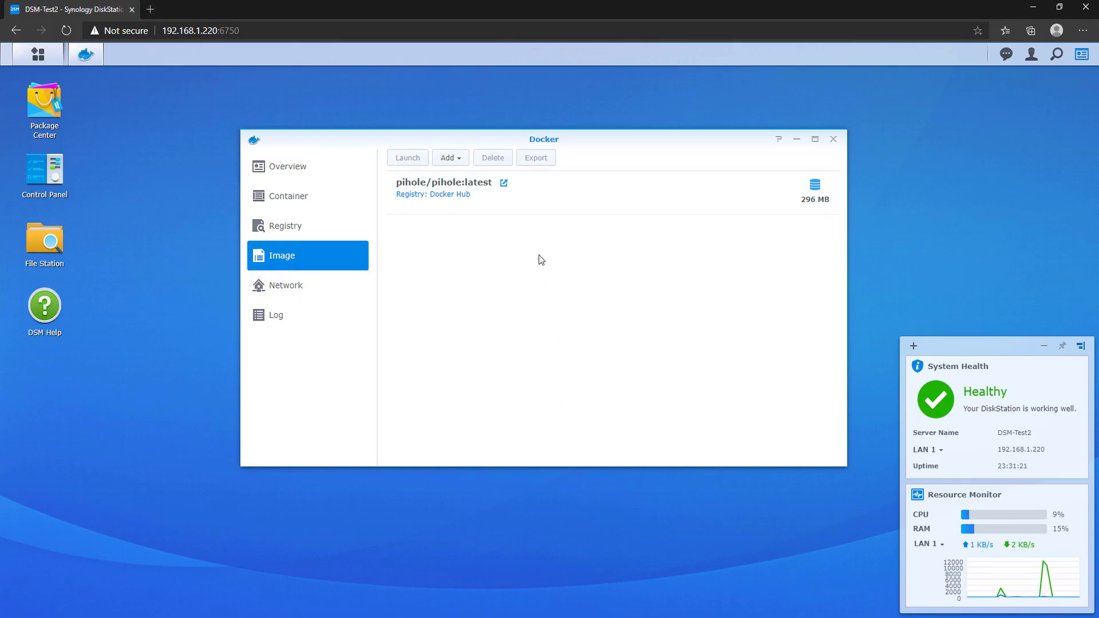
Step: Launch a container from pihole/pihole named Pihole-HostNetwork and open Advanced Settings
{"action": "double_click", "coordinate": [546, 206]}
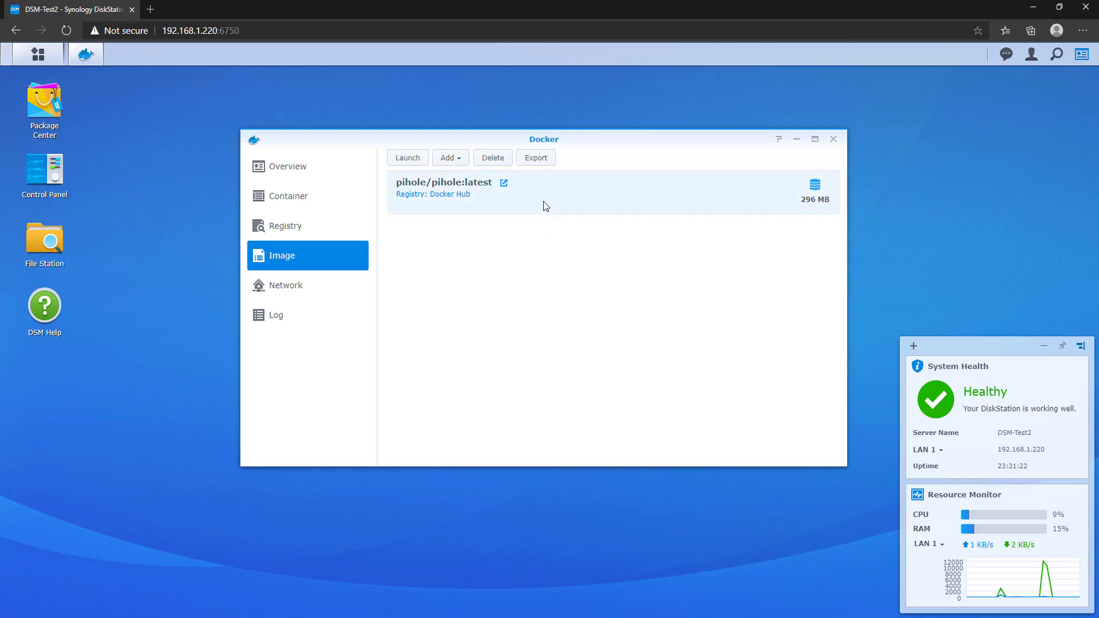
{"action": "left_click_drag", "start_coordinate": [528, 255], "coordinate": [386, 260]}
{"action": "type", "text": "Pihole-HostNetwork"}
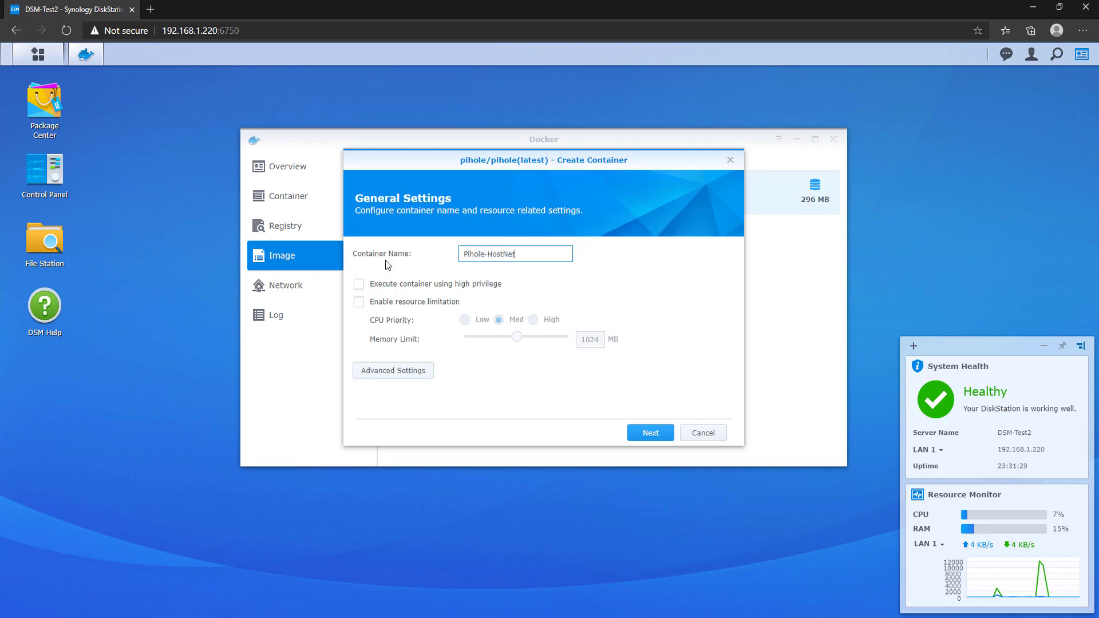
{"action": "left_click", "coordinate": [532, 403]}
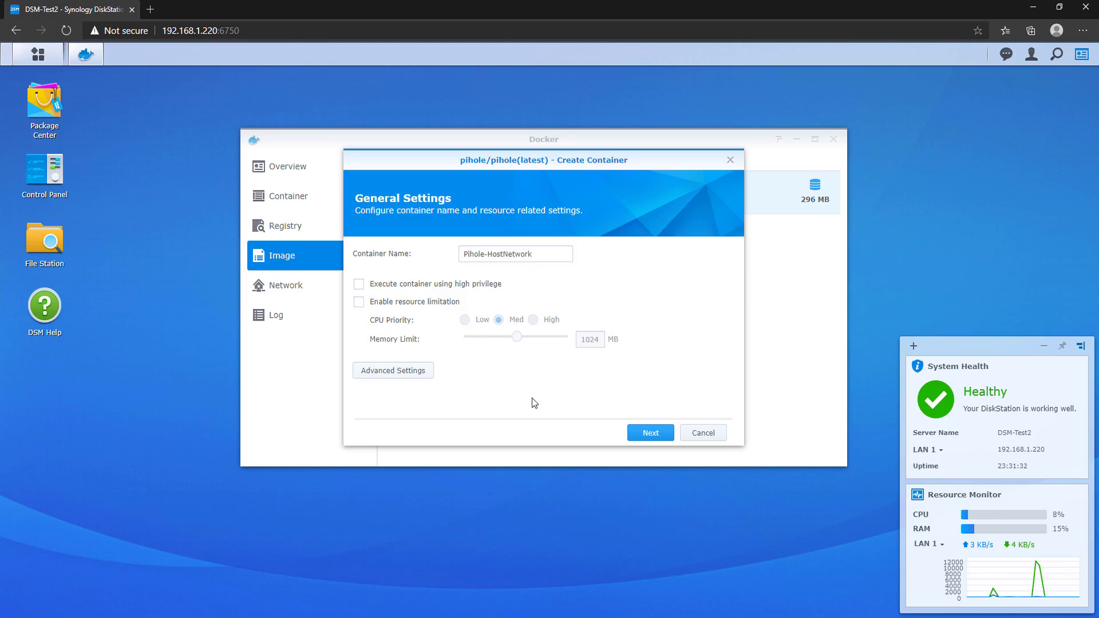
{"action": "left_click", "coordinate": [411, 379]}
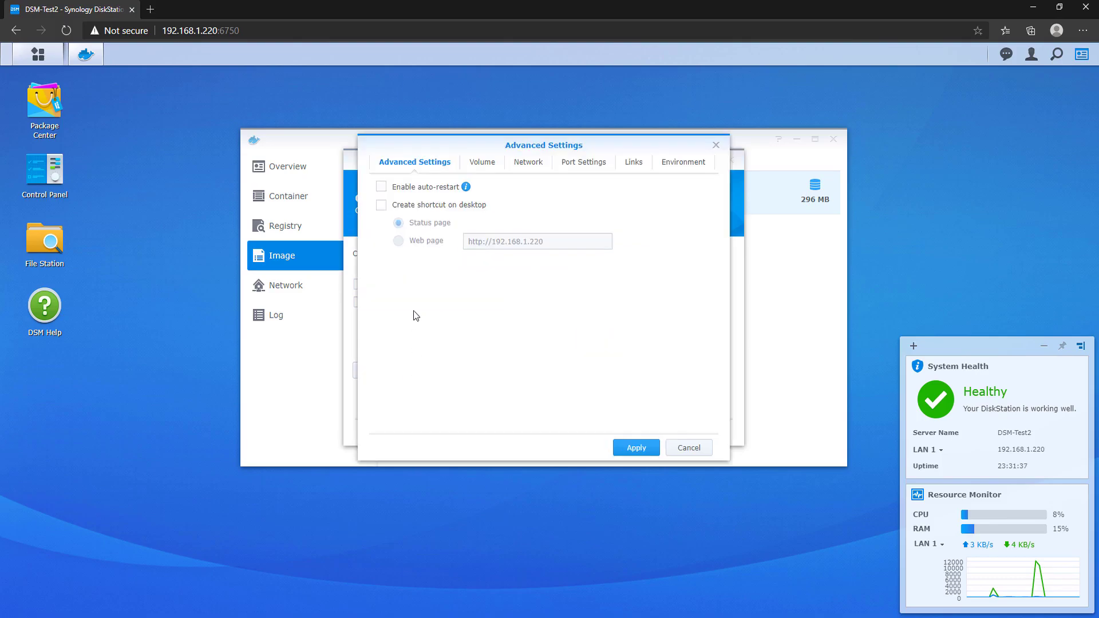
Step: Enable auto-restart and mount docker/pihole/pihole at /etc/pihole
{"action": "left_click", "coordinate": [428, 189]}
{"action": "left_click", "coordinate": [473, 166]}
{"action": "left_click", "coordinate": [441, 190]}
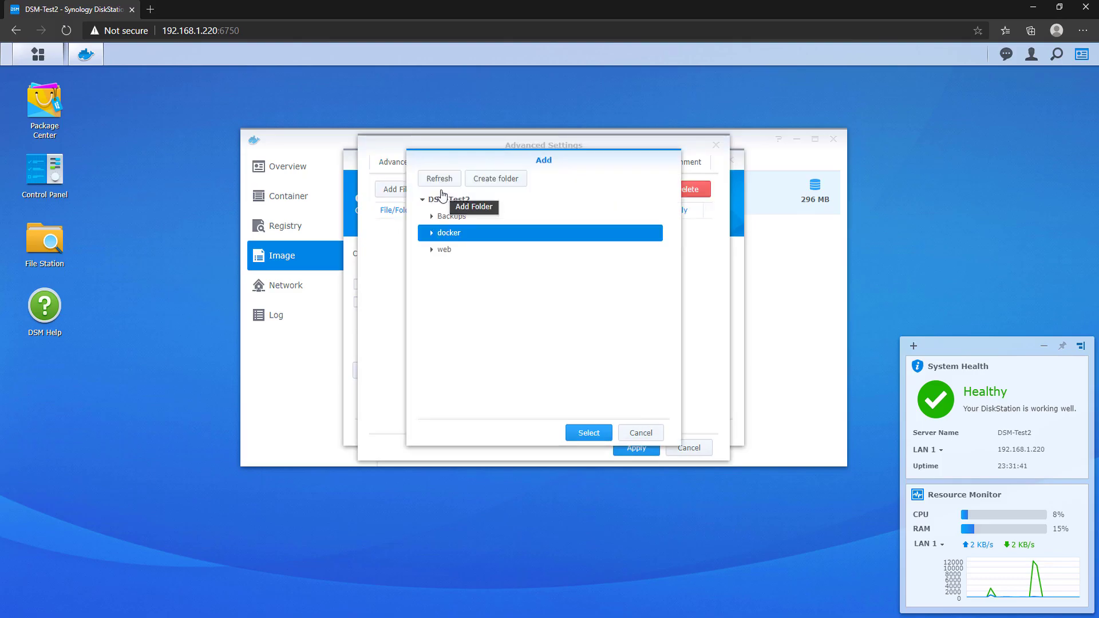
{"action": "left_click", "coordinate": [433, 234]}
{"action": "left_click", "coordinate": [441, 250]}
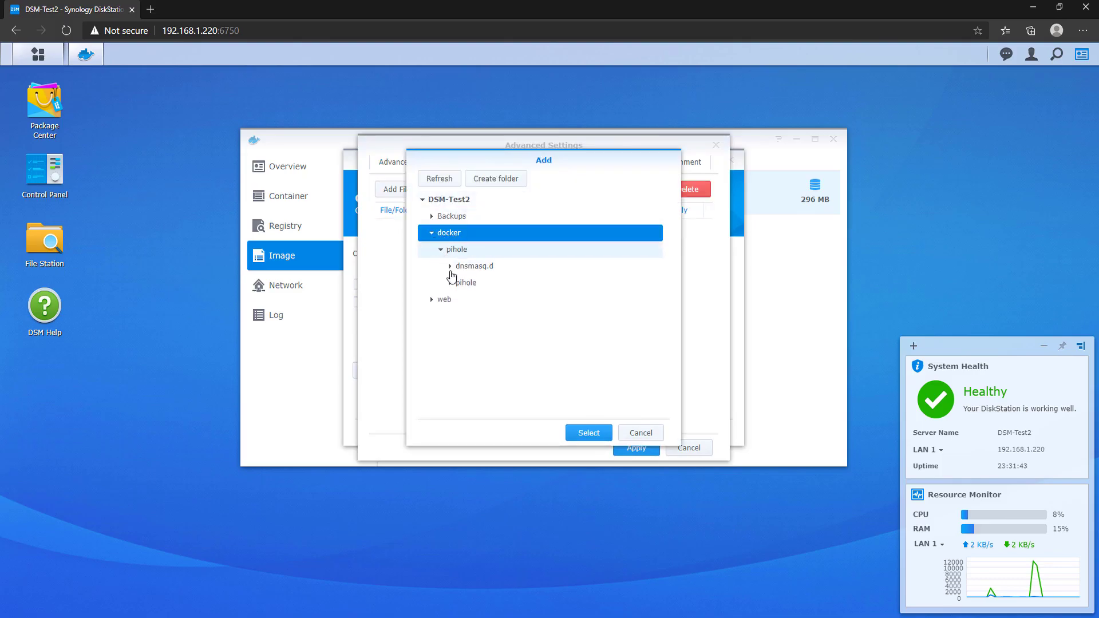
{"action": "left_click", "coordinate": [463, 283]}
{"action": "left_click", "coordinate": [589, 433]}
{"action": "type", "text": "/etc/pihole"}
{"action": "key", "text": "Return"}
Step: Mount docker/pihole/dnsmasq.d as a volume at /etc/dnsmasq.d
{"action": "left_click", "coordinate": [442, 191]}
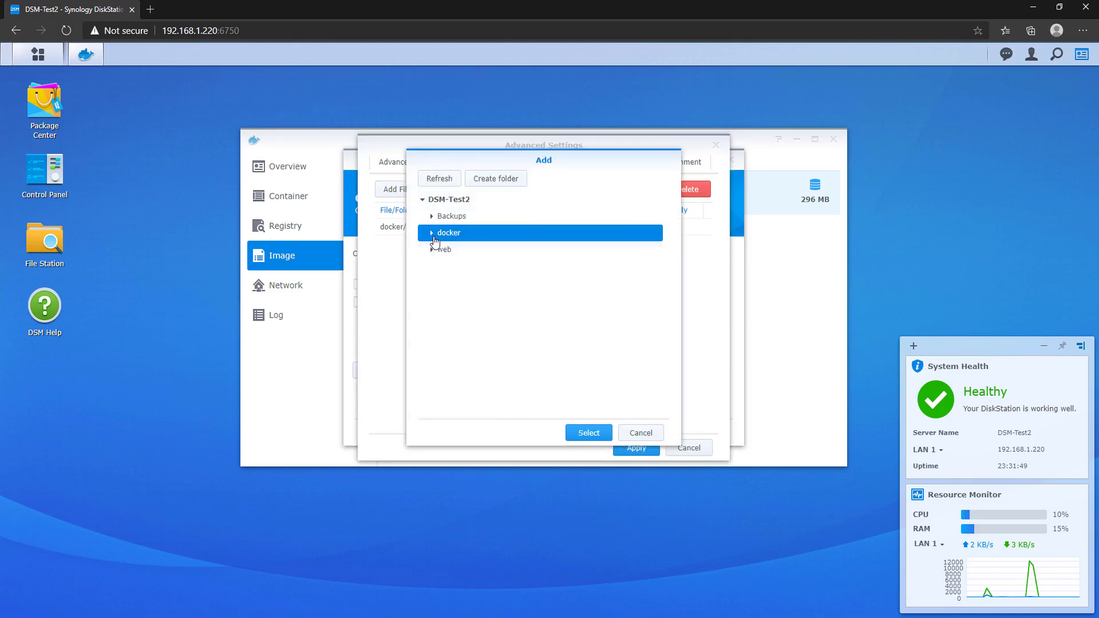
{"action": "left_click", "coordinate": [441, 249]}
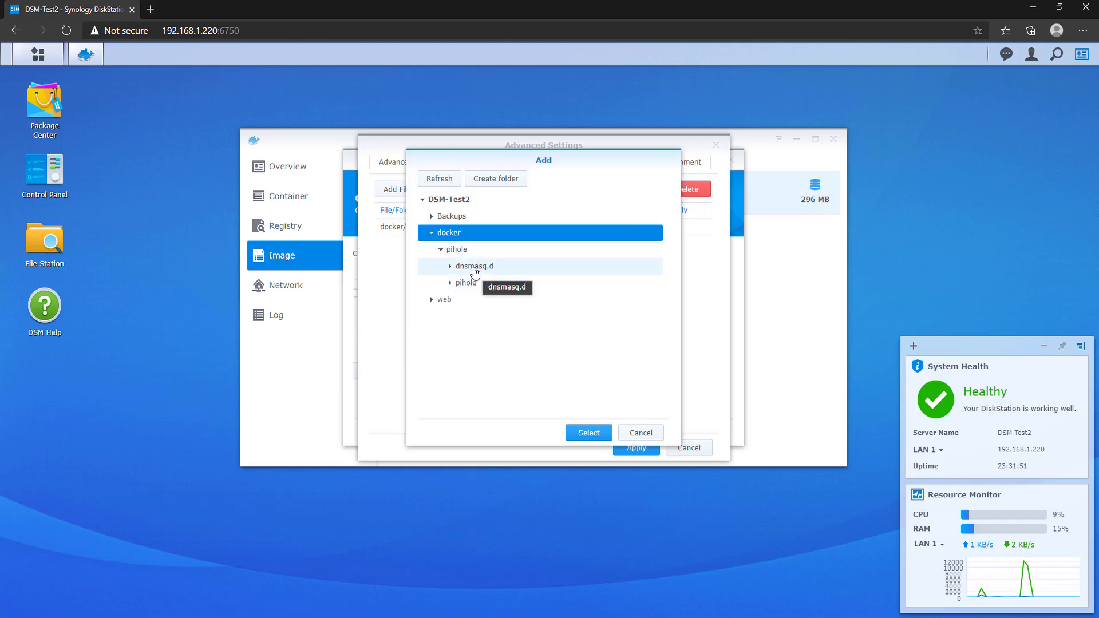
{"action": "left_click", "coordinate": [474, 266]}
{"action": "left_click", "coordinate": [588, 432]}
{"action": "type", "text": "/et"}
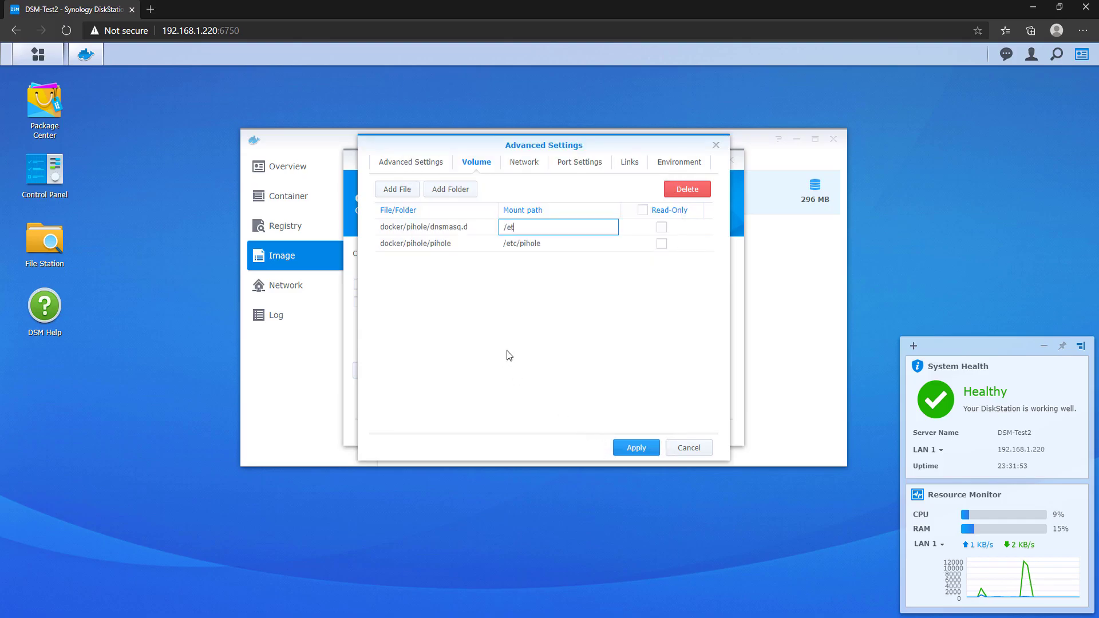
{"action": "type", "text": "c/dnsmasq.d"}
{"action": "left_click", "coordinate": [523, 341]}
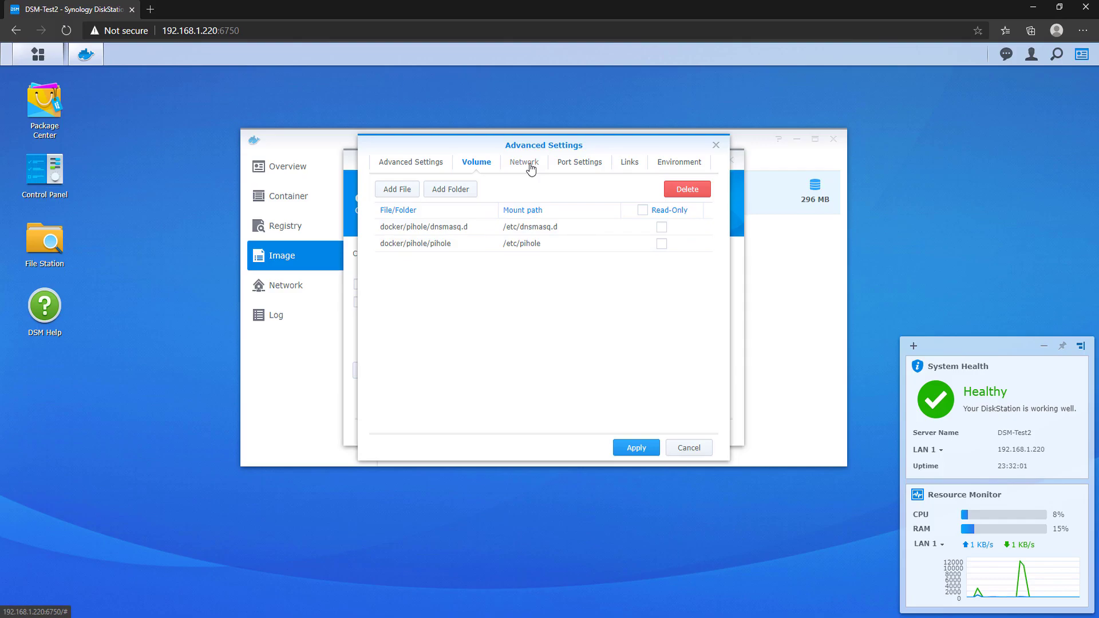
{"action": "left_click", "coordinate": [530, 167]}
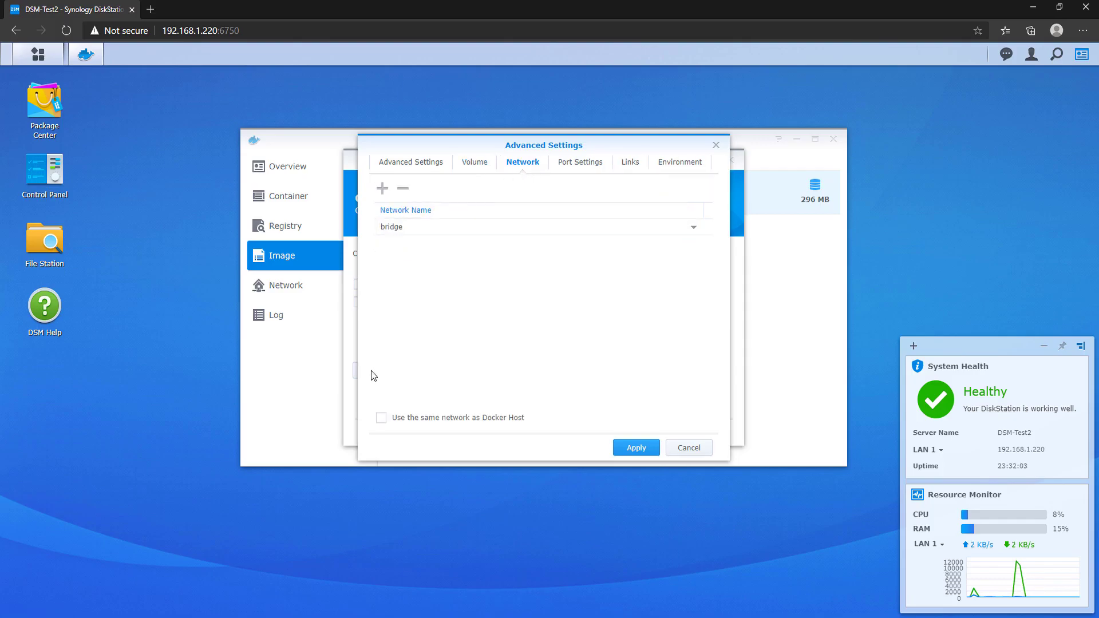
Step: Use the Docker host's network and add a WEBPASSWORD environment variable with the web password
{"action": "left_click", "coordinate": [382, 418]}
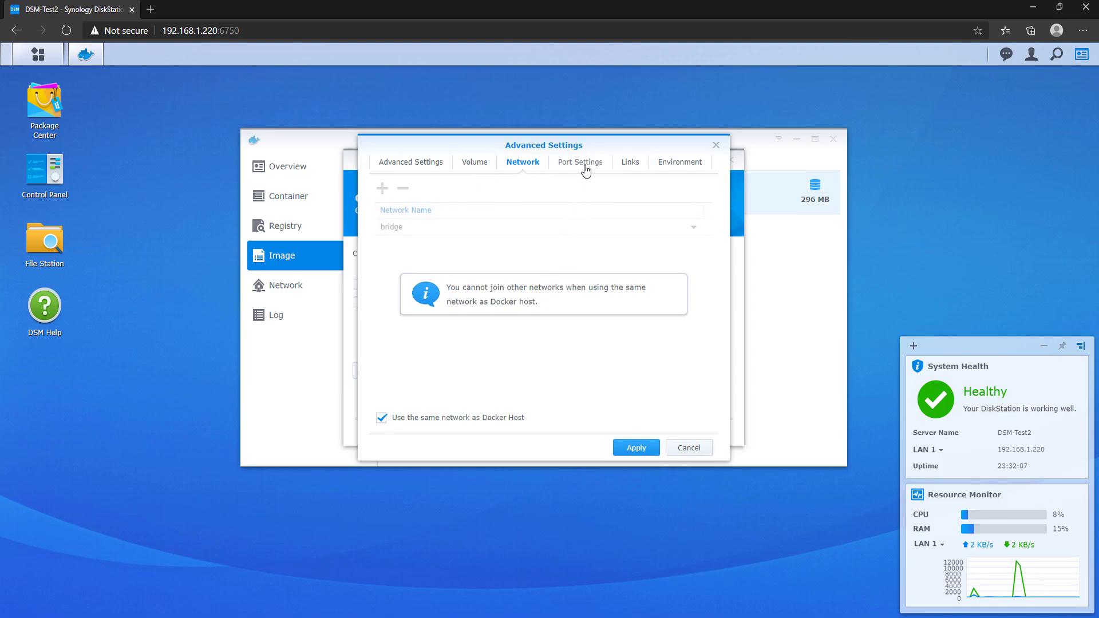
{"action": "left_click", "coordinate": [667, 166]}
{"action": "left_click", "coordinate": [384, 189]}
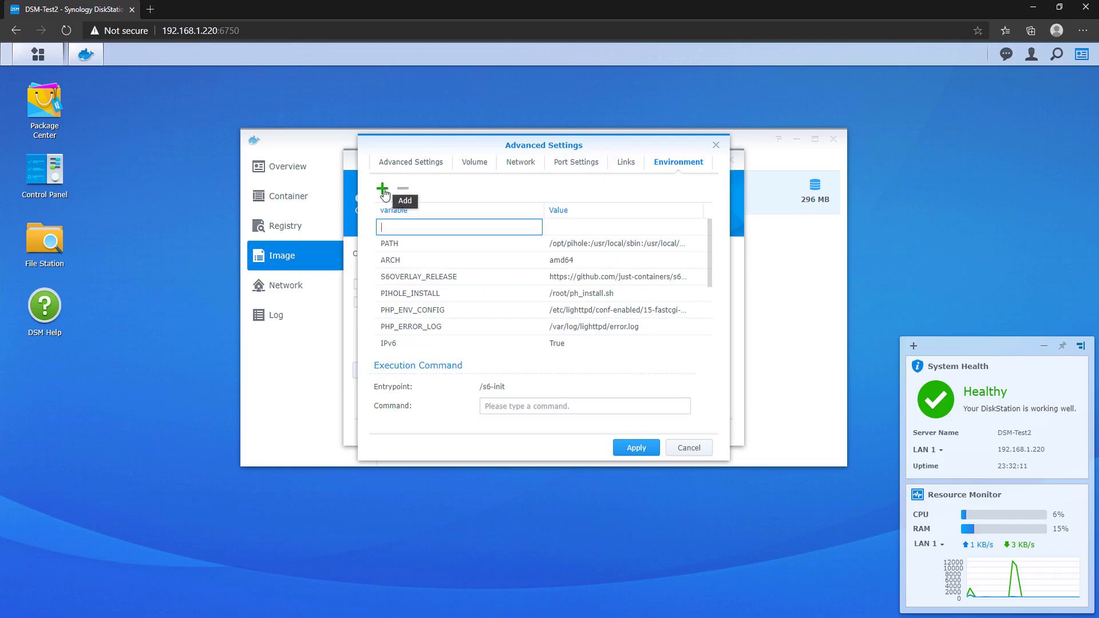
{"action": "type", "text": "WEBPASSWORD"}
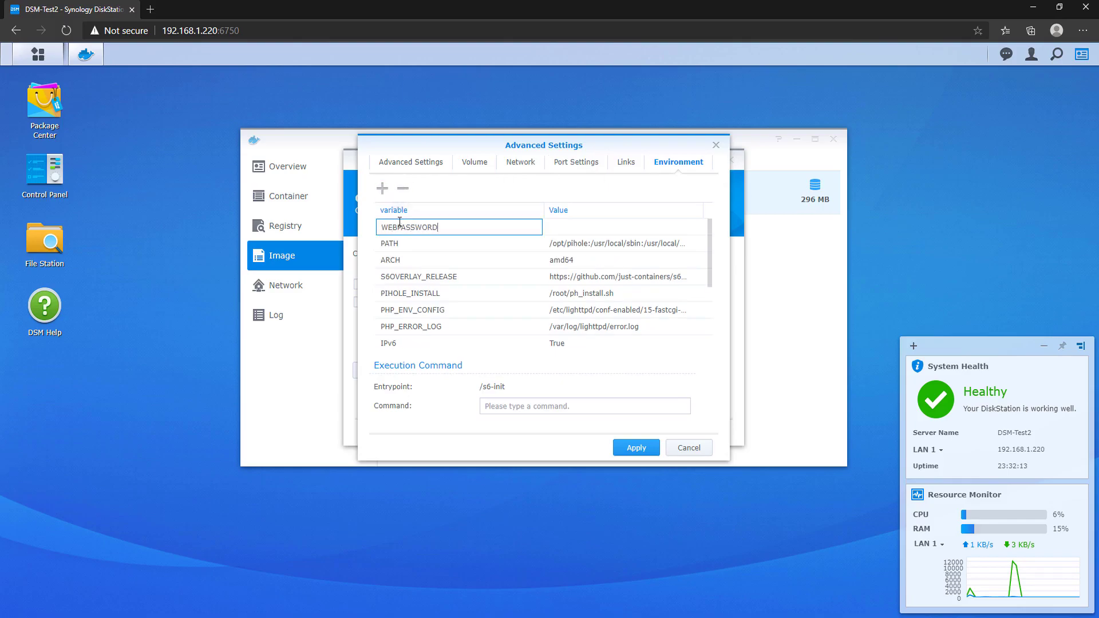
{"action": "key", "text": "Tab"}
{"action": "type", "text": "password"}
{"action": "key", "text": "Return"}
Step: Add environment variables DNSMASQ_LISTENING=local and WEB_PORT=8888
{"action": "left_click", "coordinate": [383, 190]}
{"action": "type", "text": "DNSMASQ_LISTENING"}
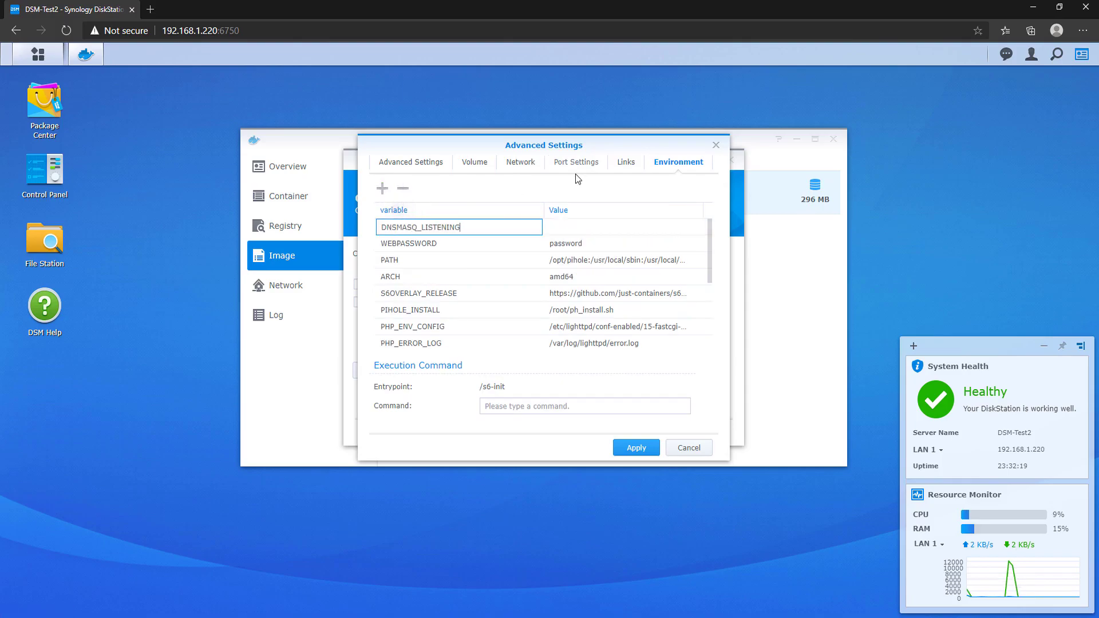
{"action": "key", "text": "Tab"}
{"action": "type", "text": "local"}
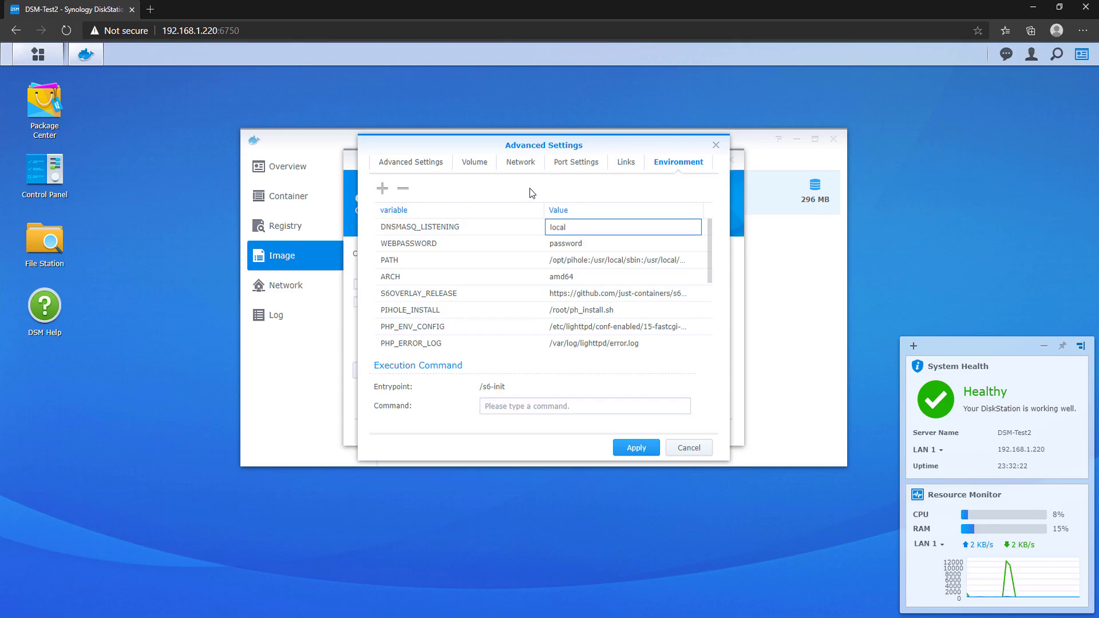
{"action": "key", "text": "Return"}
{"action": "left_click", "coordinate": [383, 188]}
{"action": "type", "text": "WEB_PORT"}
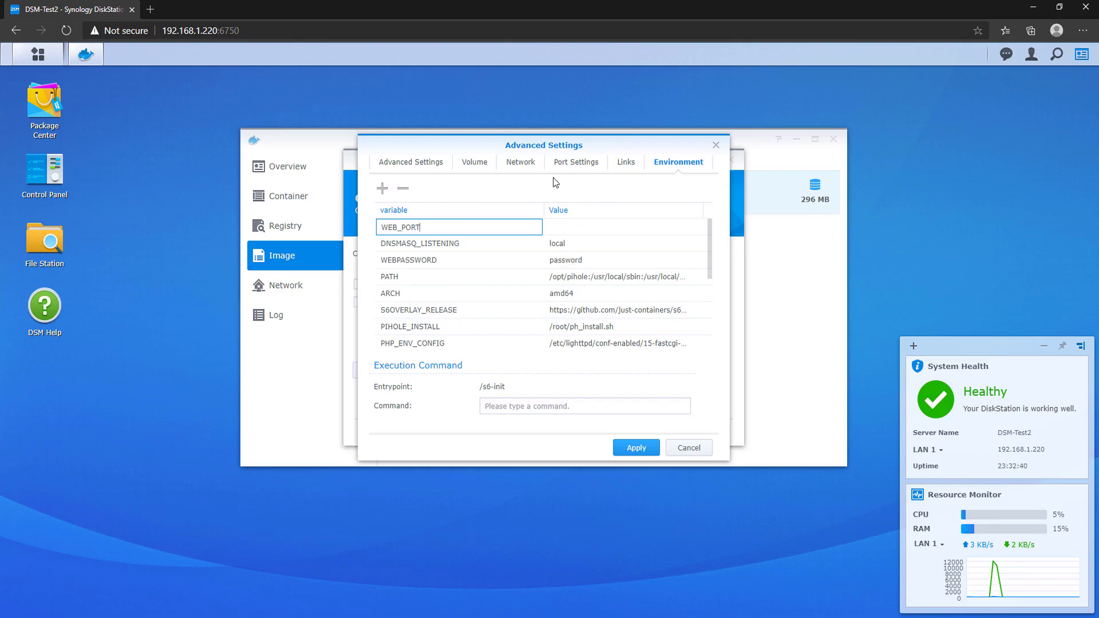
{"action": "key", "text": "Tab"}
{"action": "type", "text": "8888"}
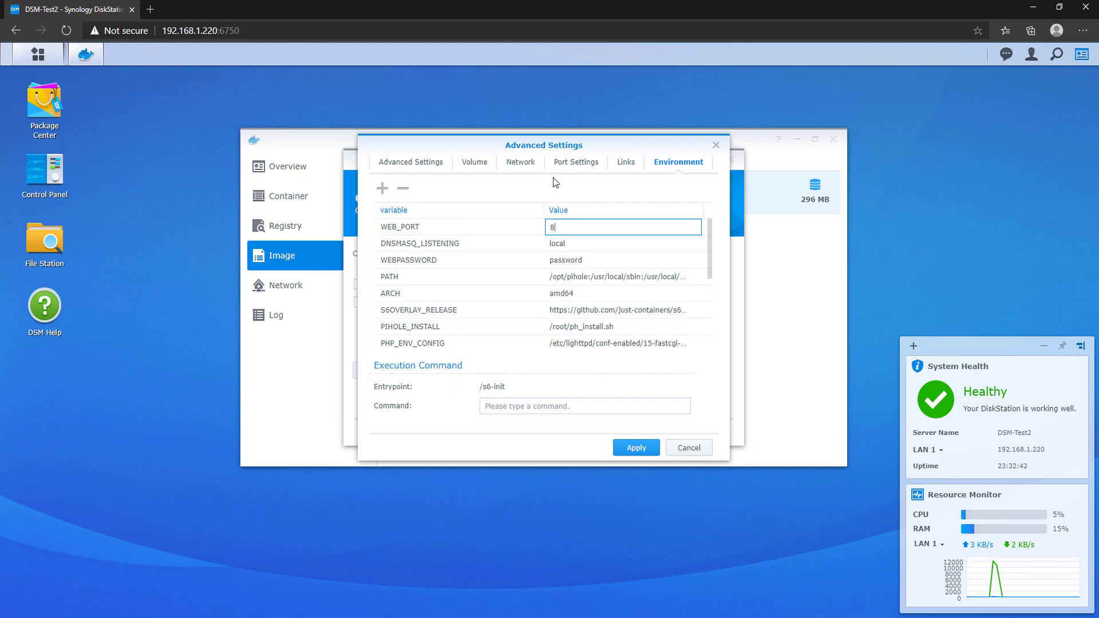
{"action": "left_click", "coordinate": [491, 245]}
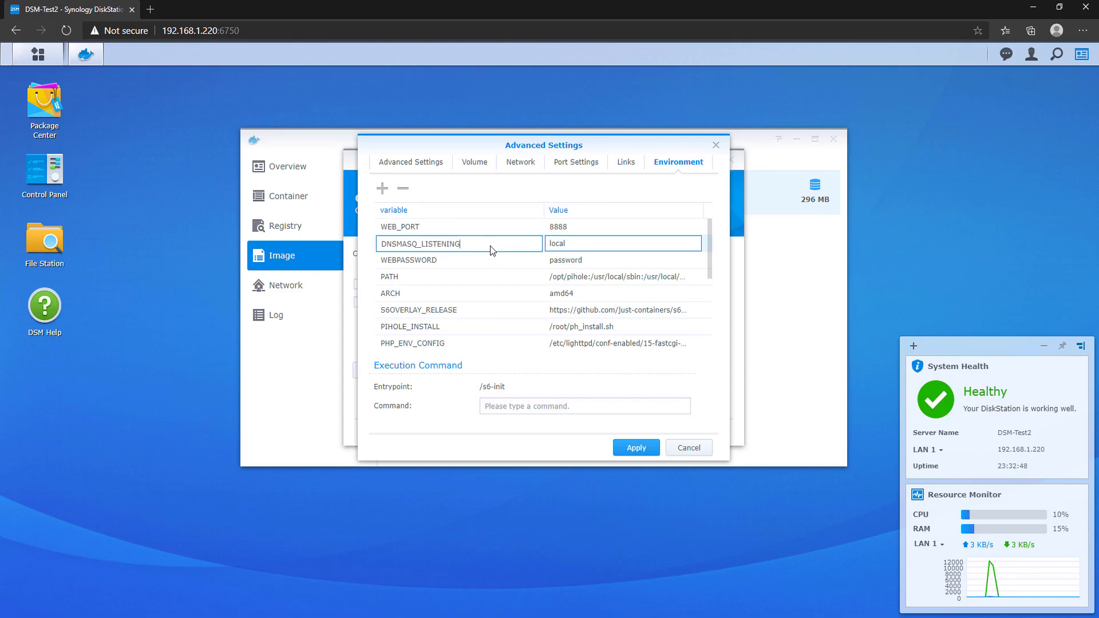
Step: Change the ServerIP environment variable to 192.168.1.220
{"action": "scroll", "coordinate": [492, 261], "scroll_direction": "down", "scroll_amount": 3}
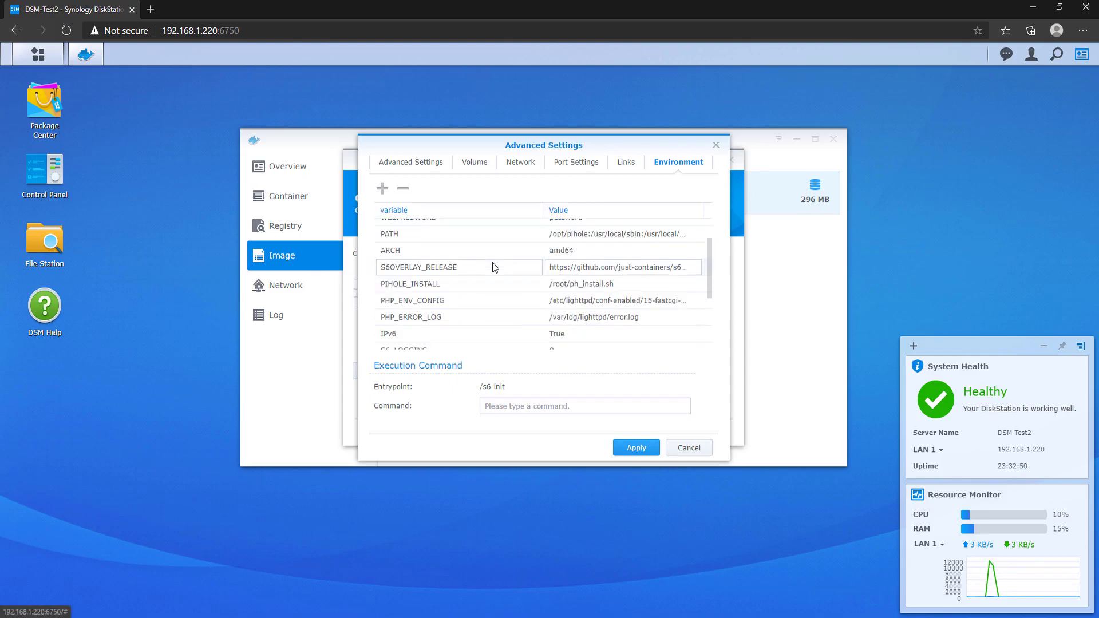
{"action": "left_click", "coordinate": [474, 322]}
{"action": "key", "text": "Tab"}
{"action": "type", "text": "192.168."}
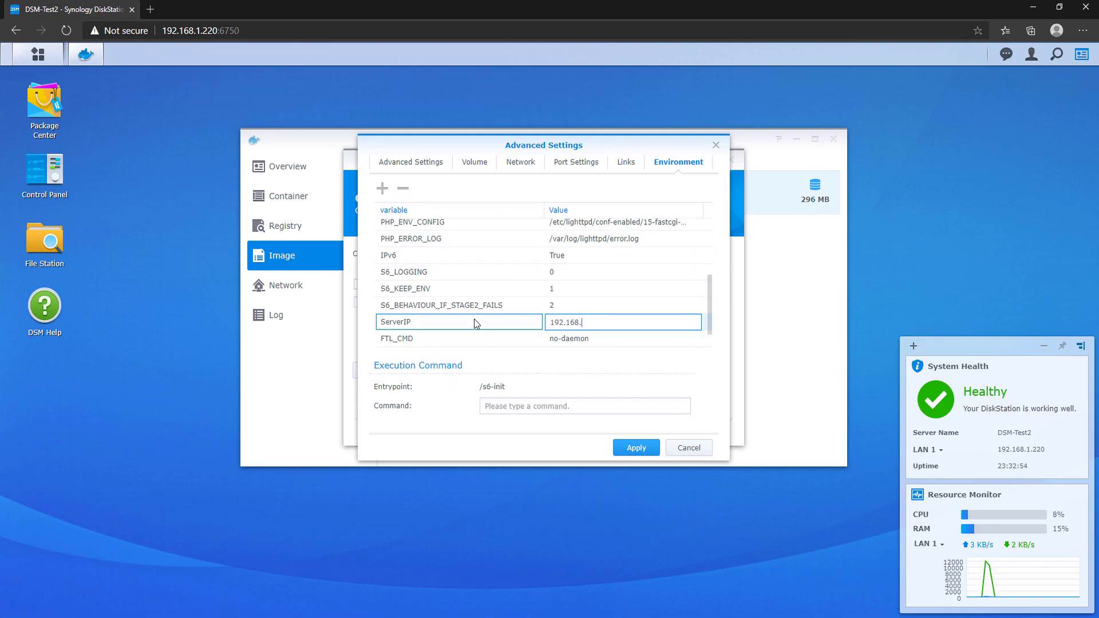
{"action": "type", "text": "1.220"}
{"action": "left_click", "coordinate": [590, 289]}
Step: Apply the advanced settings and create the Pihole-HostNetwork container
{"action": "scroll", "coordinate": [590, 289], "scroll_direction": "down", "scroll_amount": 1}
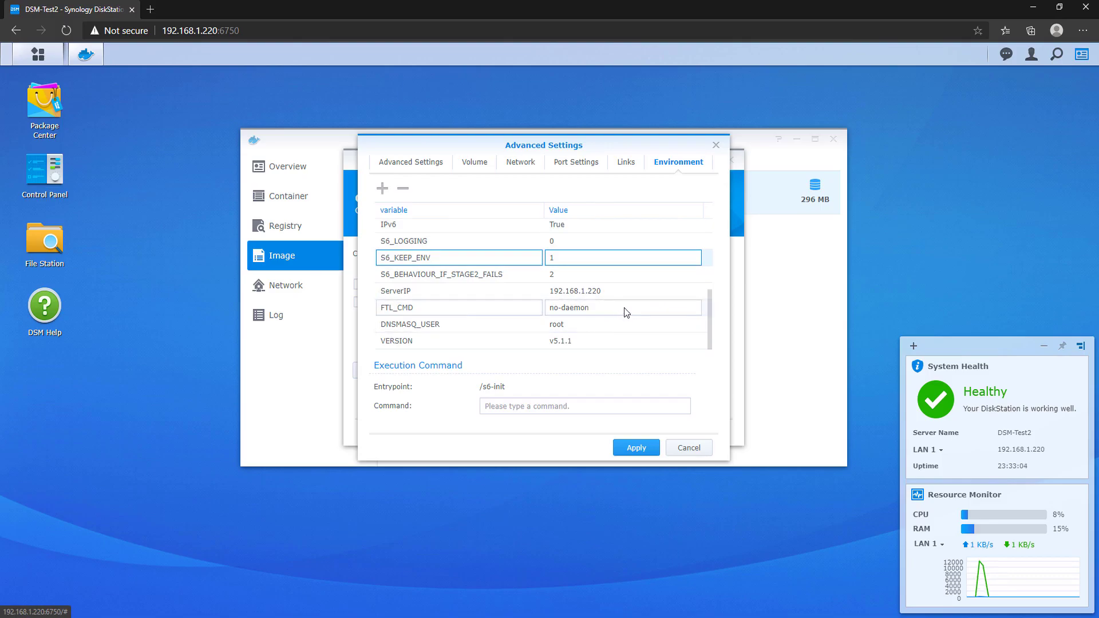
{"action": "scroll", "coordinate": [629, 295], "scroll_direction": "up", "scroll_amount": 2}
{"action": "scroll", "coordinate": [629, 293], "scroll_direction": "up", "scroll_amount": 4}
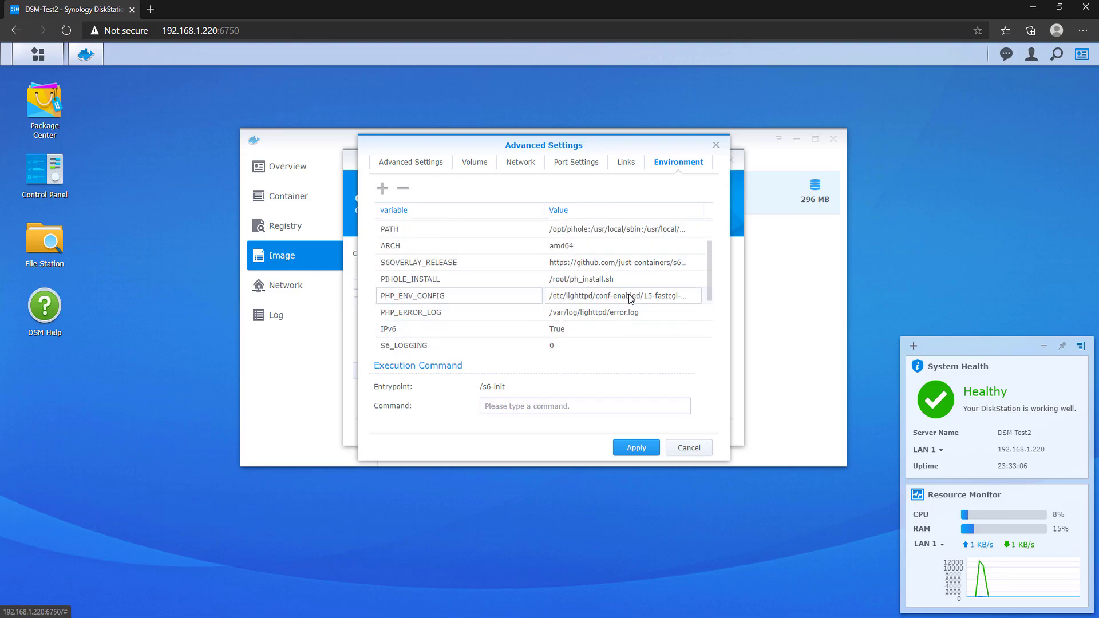
{"action": "left_click", "coordinate": [637, 449]}
{"action": "left_click", "coordinate": [644, 432]}
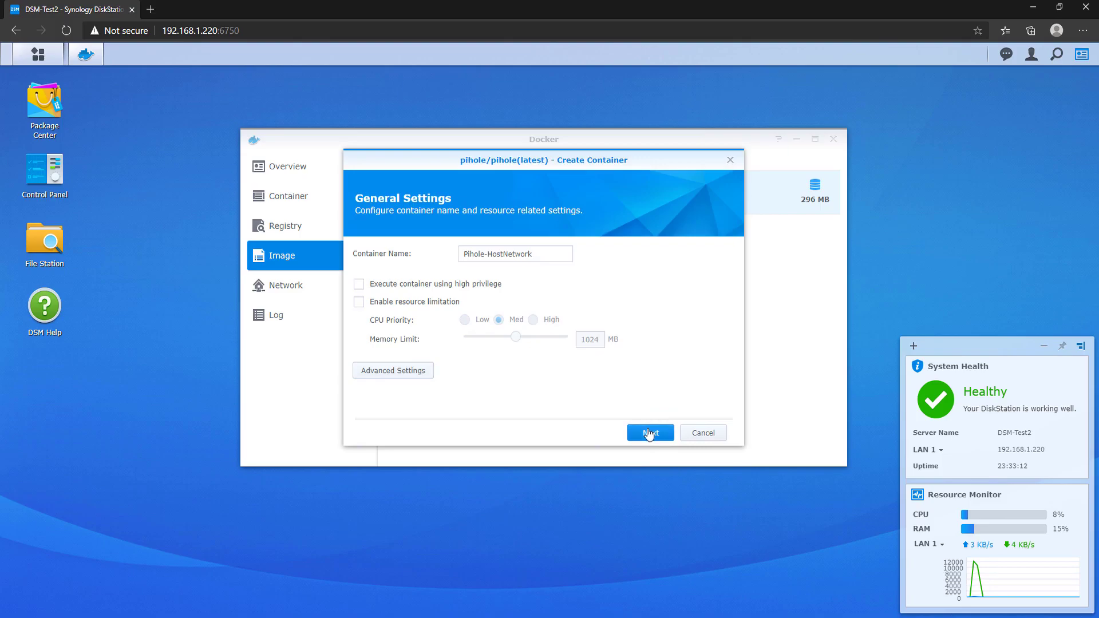
{"action": "left_click", "coordinate": [650, 435]}
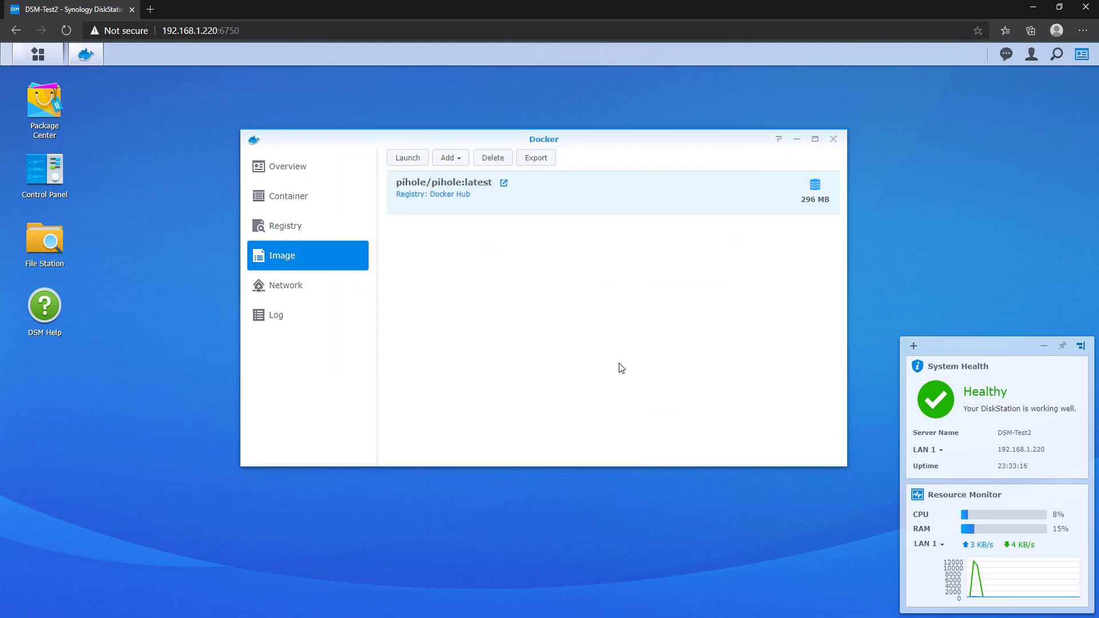
{"action": "left_click", "coordinate": [66, 175]}
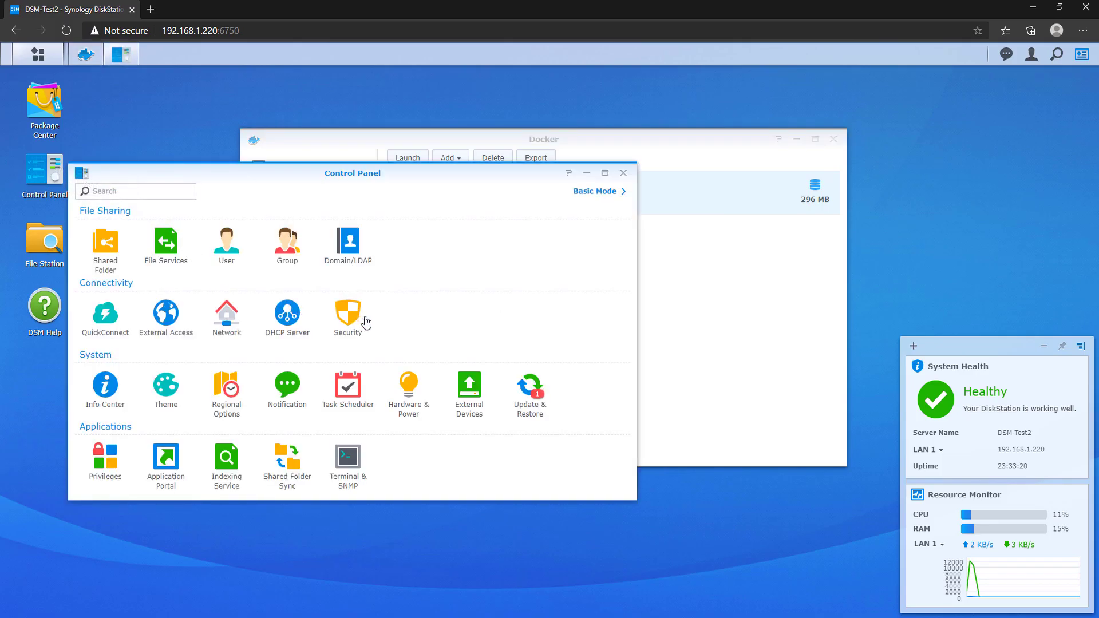
Step: Add a firewall rule allowing TCP port 8888 and move it above the deny-all rule
{"action": "left_click", "coordinate": [350, 315]}
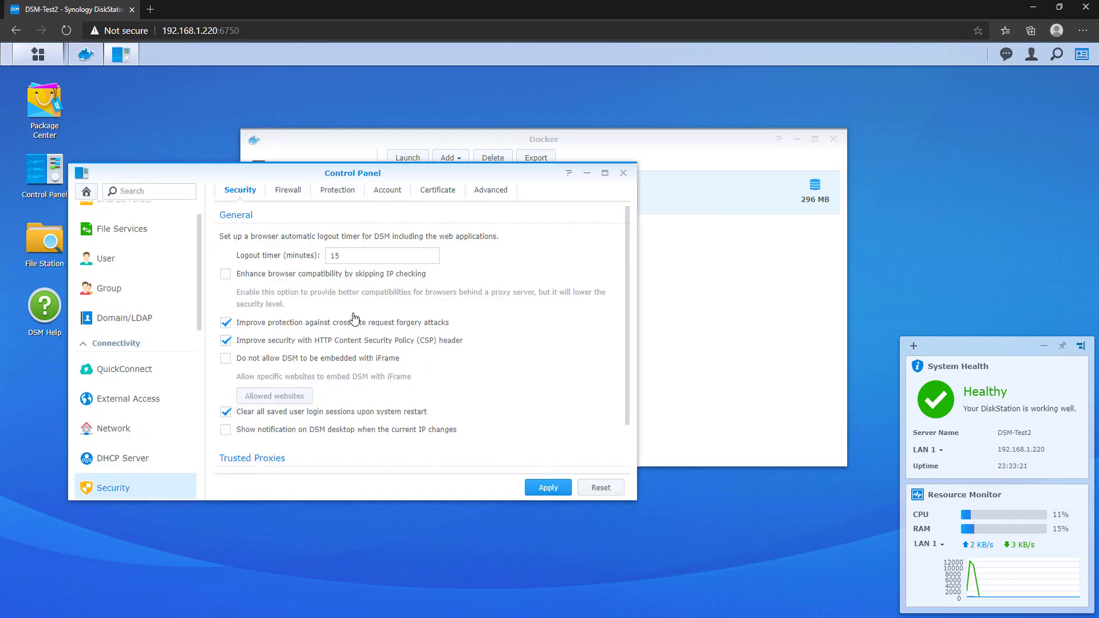
{"action": "left_click", "coordinate": [289, 191]}
{"action": "left_click", "coordinate": [600, 354]}
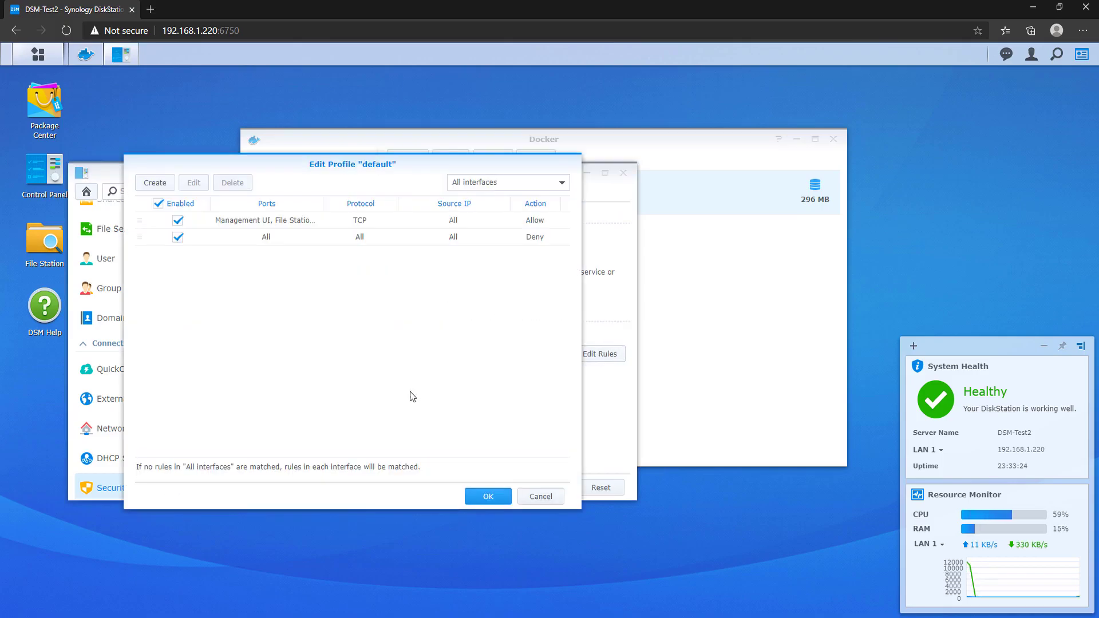
{"action": "left_click", "coordinate": [156, 184]}
{"action": "left_click", "coordinate": [257, 274]}
{"action": "left_click", "coordinate": [418, 274]}
{"action": "left_click", "coordinate": [375, 302]}
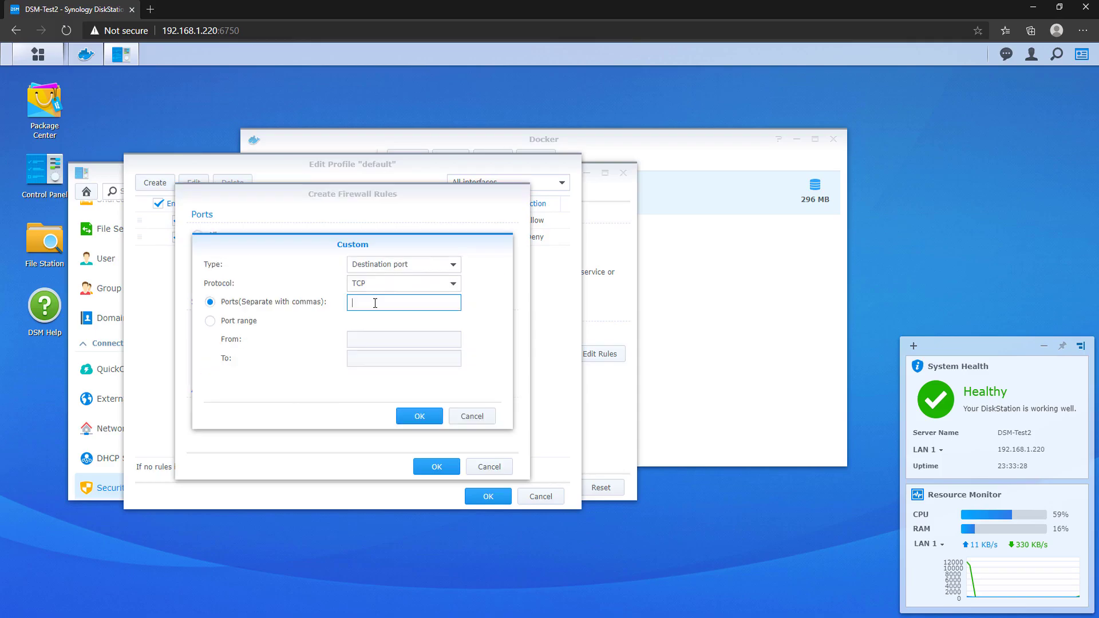
{"action": "type", "text": "32400"}
{"action": "left_click", "coordinate": [421, 416]}
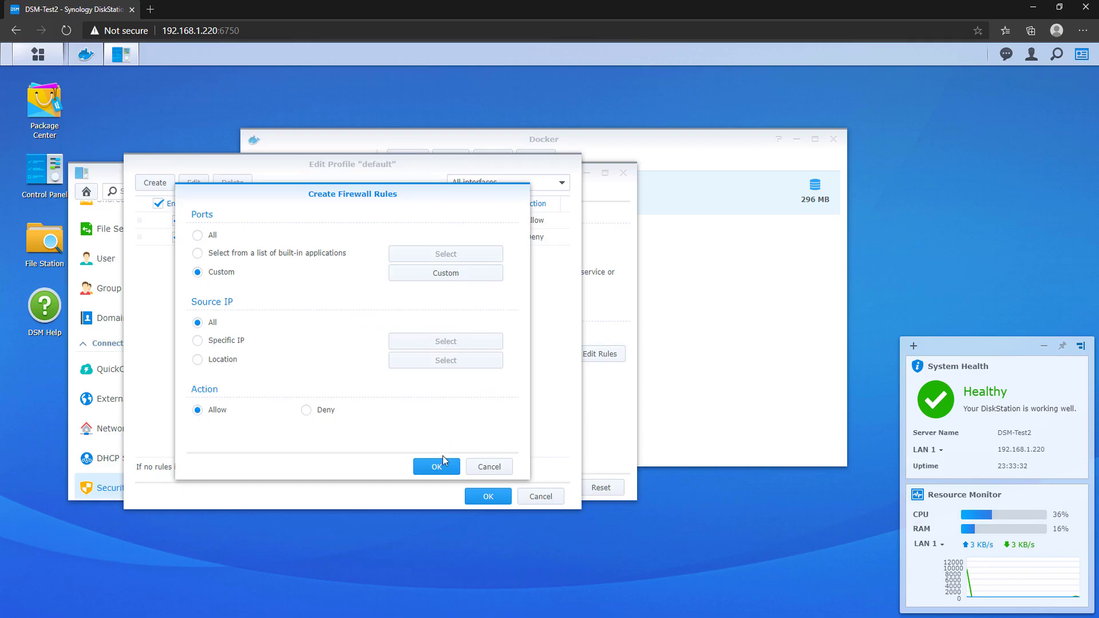
{"action": "left_click", "coordinate": [442, 463]}
{"action": "left_click_drag", "start_coordinate": [354, 257], "coordinate": [346, 237]}
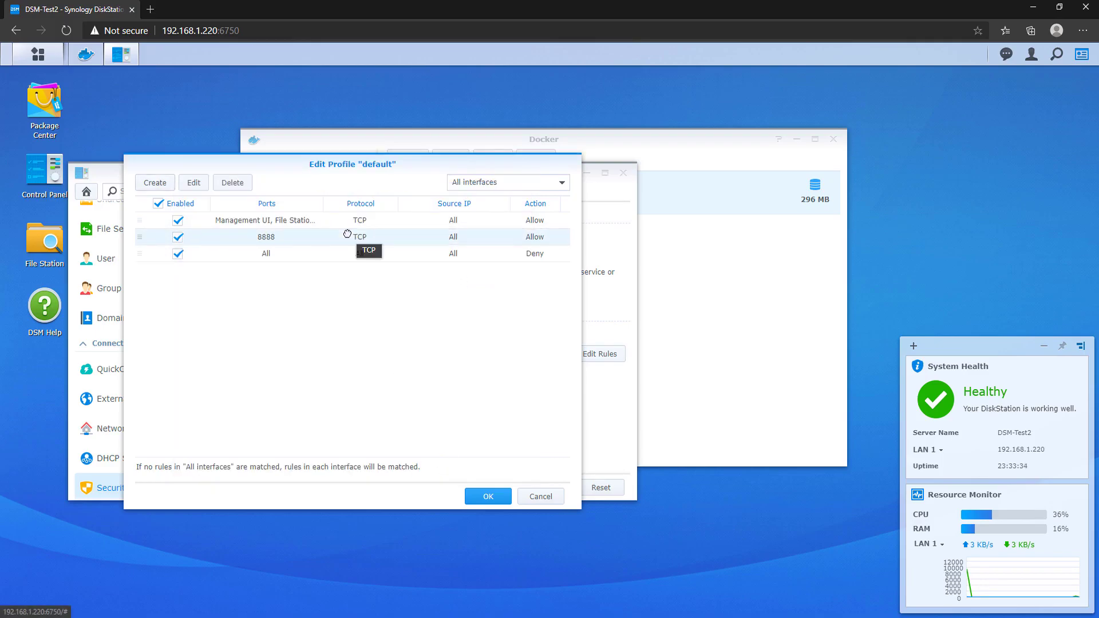
Step: Add a firewall rule allowing port 53 on all protocols, placed above the deny-all rule
{"action": "left_click", "coordinate": [163, 189]}
{"action": "left_click", "coordinate": [220, 273]}
{"action": "left_click", "coordinate": [424, 275]}
{"action": "left_click", "coordinate": [385, 300]}
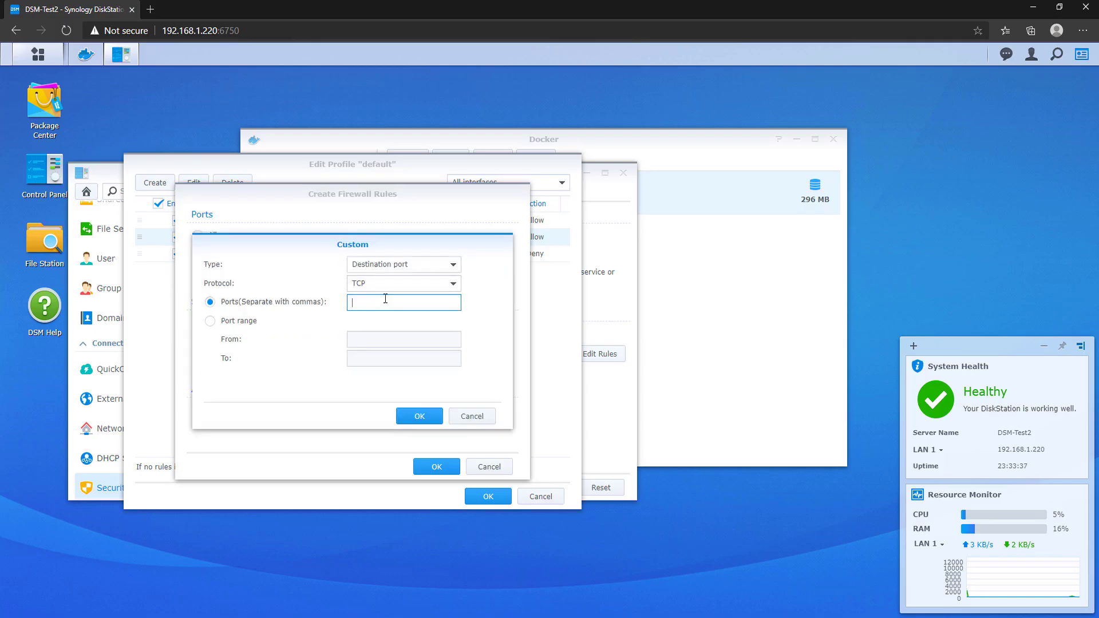
{"action": "type", "text": "53"}
{"action": "left_click", "coordinate": [389, 284]}
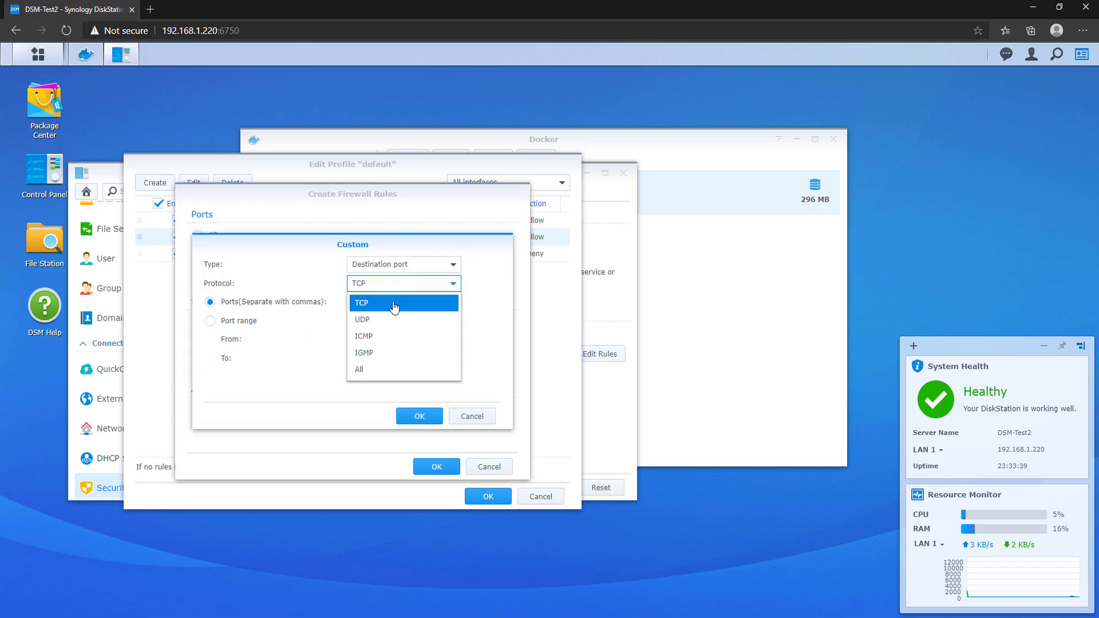
{"action": "left_click", "coordinate": [371, 371]}
{"action": "left_click", "coordinate": [485, 302]}
{"action": "left_click", "coordinate": [418, 417]}
{"action": "left_click", "coordinate": [430, 464]}
{"action": "left_click_drag", "start_coordinate": [298, 277], "coordinate": [307, 259]}
Step: Save the firewall profile, view the running Pihole-HostNetwork container, and copy the NAS address
{"action": "left_click", "coordinate": [488, 496]}
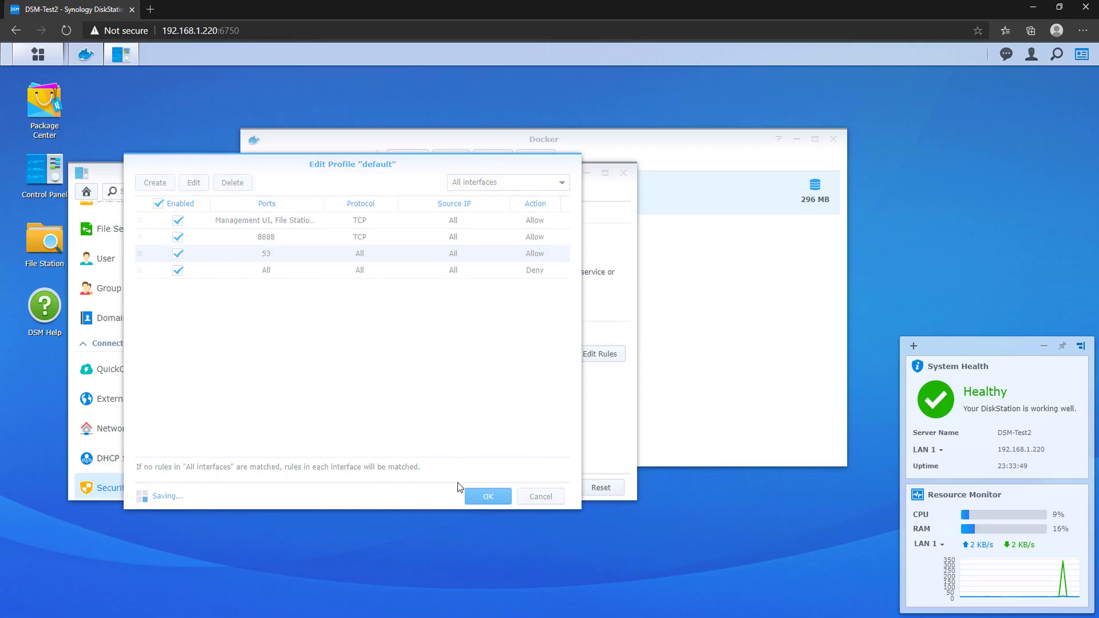
{"action": "left_click", "coordinate": [352, 346]}
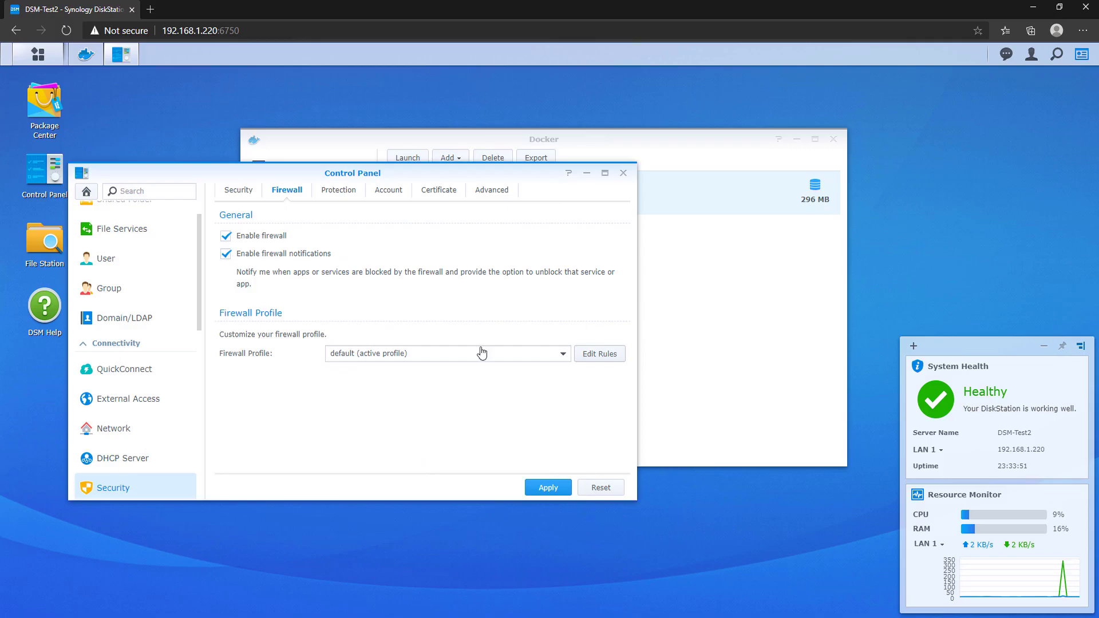
{"action": "left_click", "coordinate": [620, 172]}
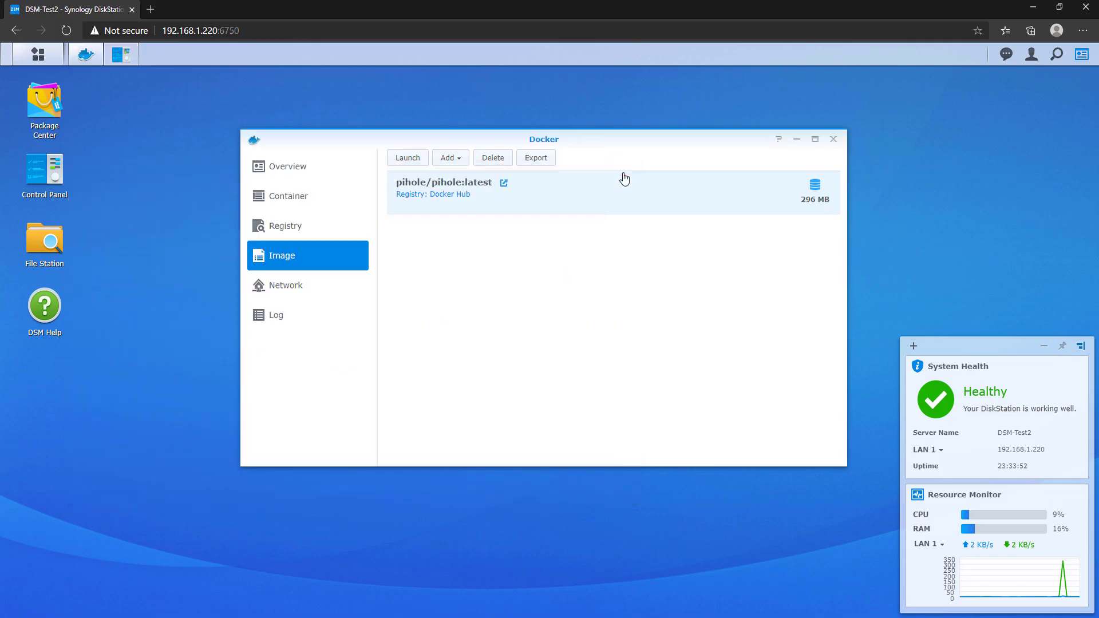
{"action": "left_click", "coordinate": [314, 199]}
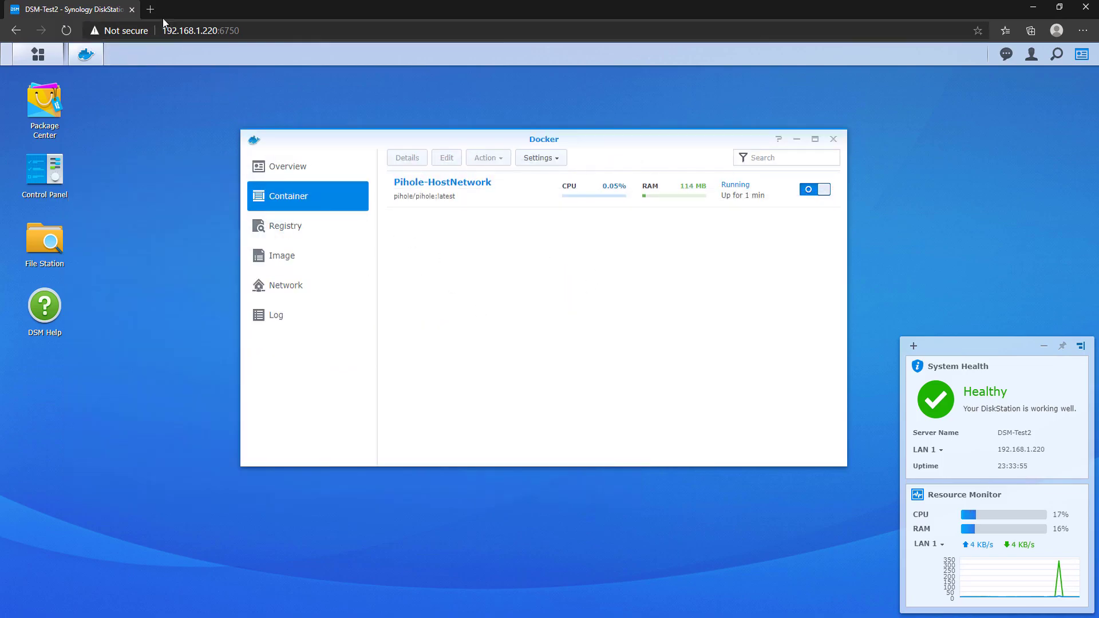
{"action": "left_click", "coordinate": [197, 30]}
{"action": "left_click_drag", "start_coordinate": [221, 30], "coordinate": [127, 28]}
{"action": "key", "text": "ctrl+c"}
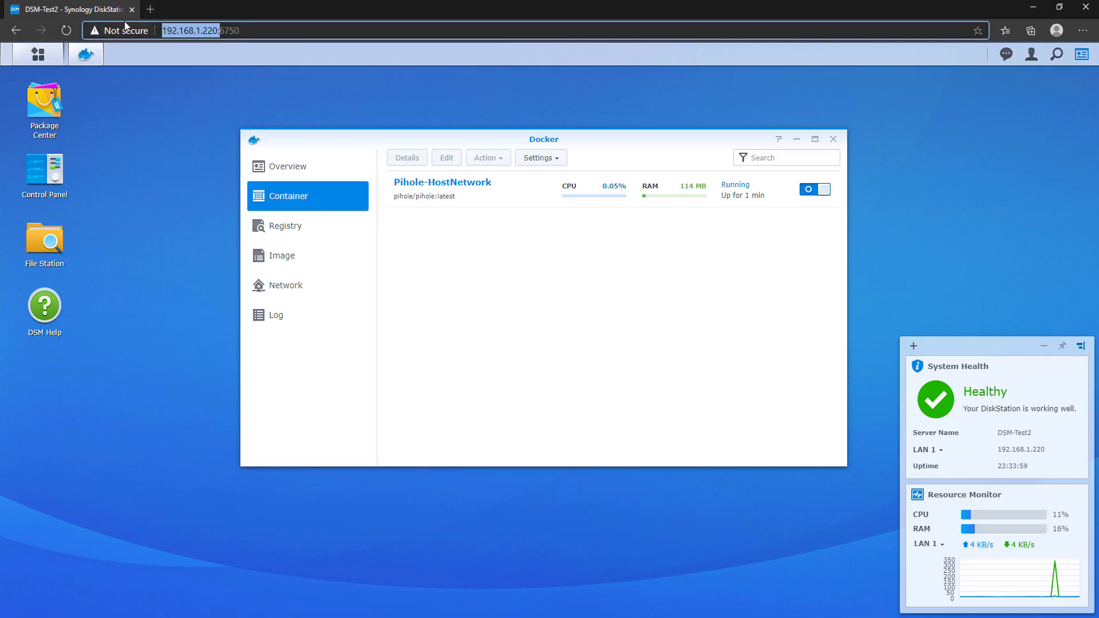
Step: In a new tab, load the NAS address at 8888/admin and log in to Pi-hole
{"action": "left_click", "coordinate": [150, 9]}
{"action": "key", "text": "ctrl+v"}
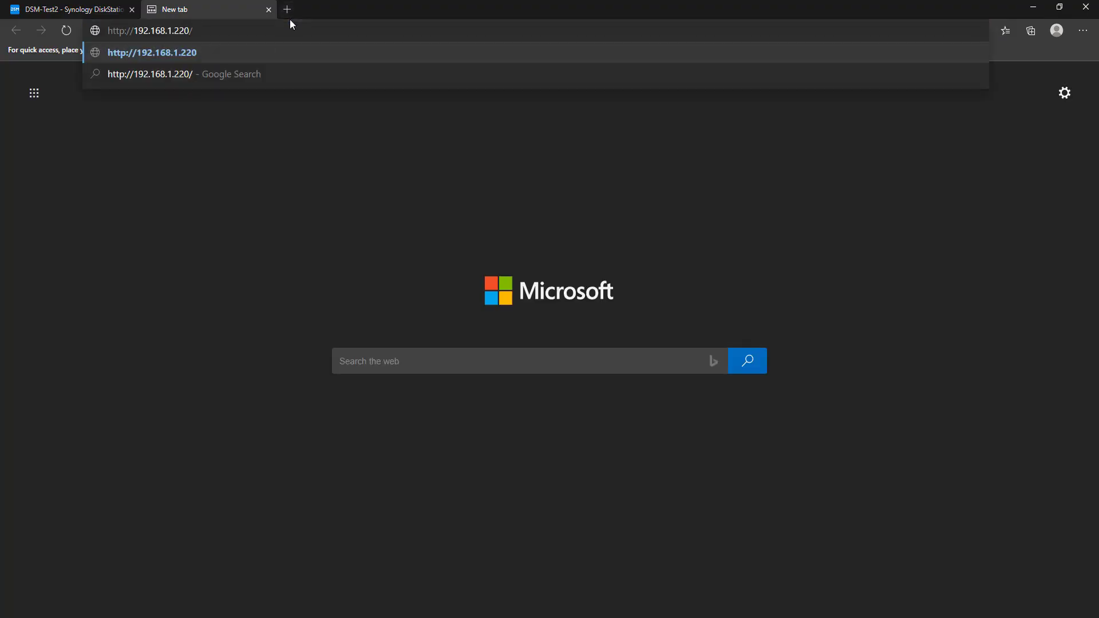
{"action": "type", "text": "8888/ad"}
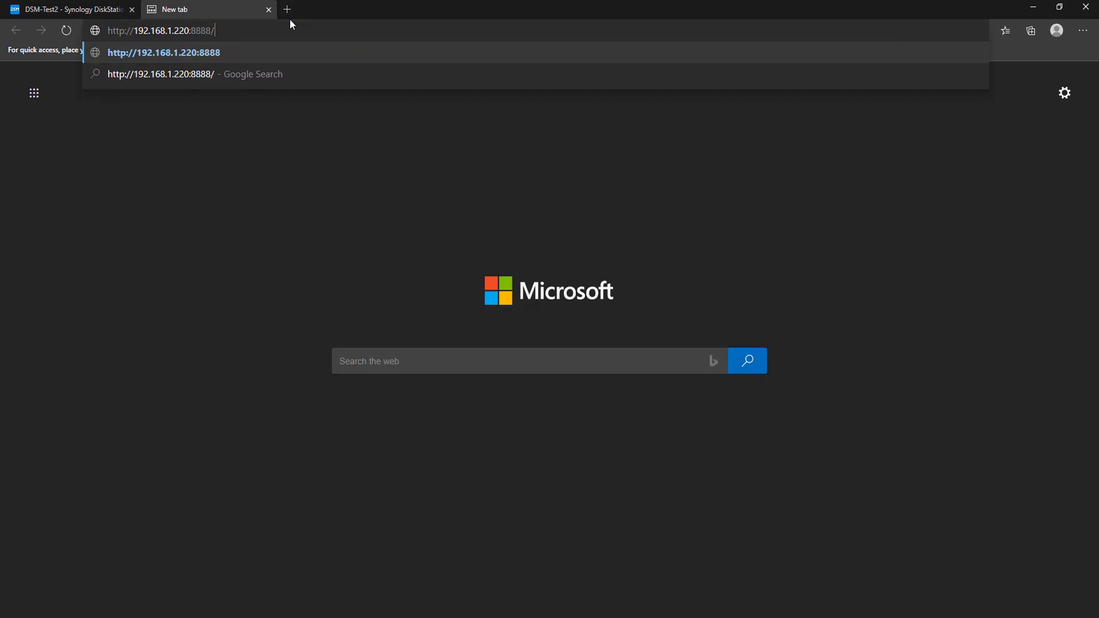
{"action": "type", "text": "min"}
{"action": "key", "text": "Return"}
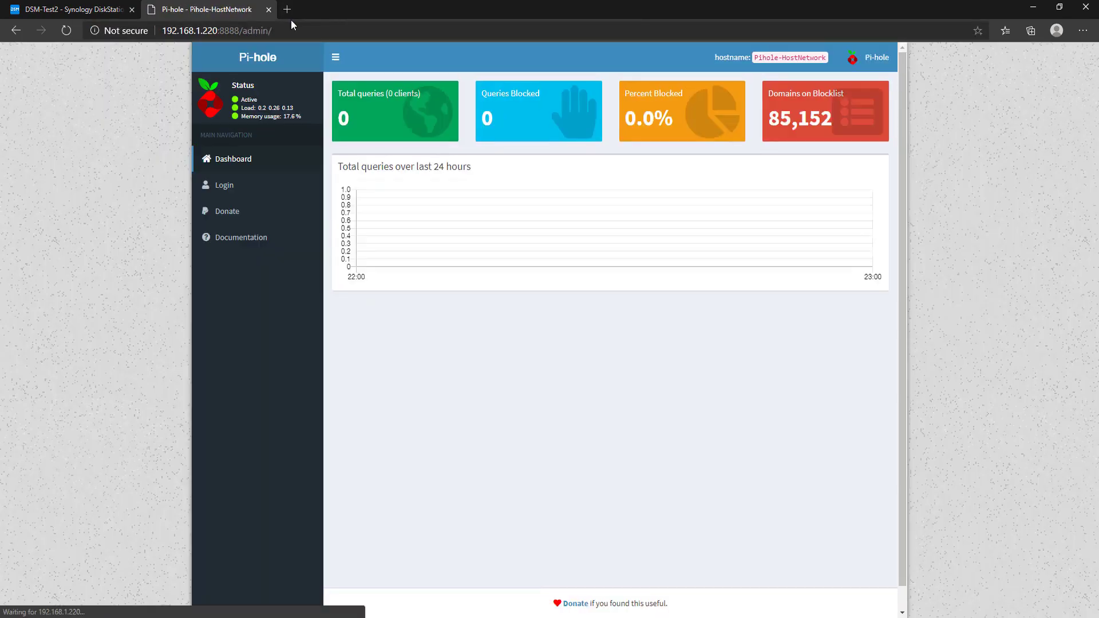
{"action": "left_click", "coordinate": [258, 189]}
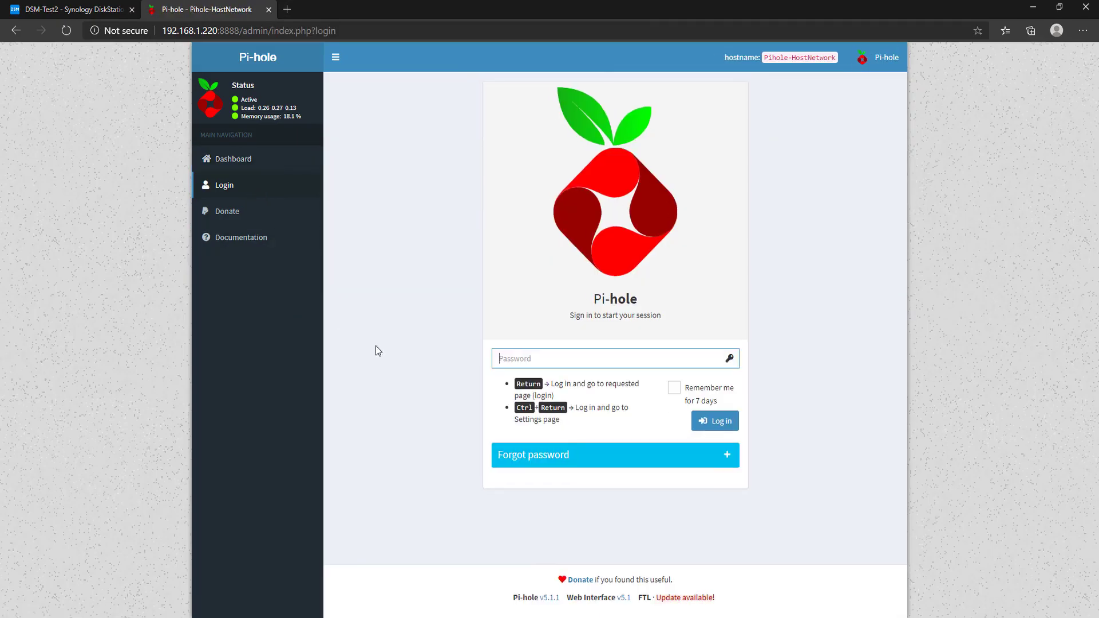
{"action": "type", "text": "•••"}
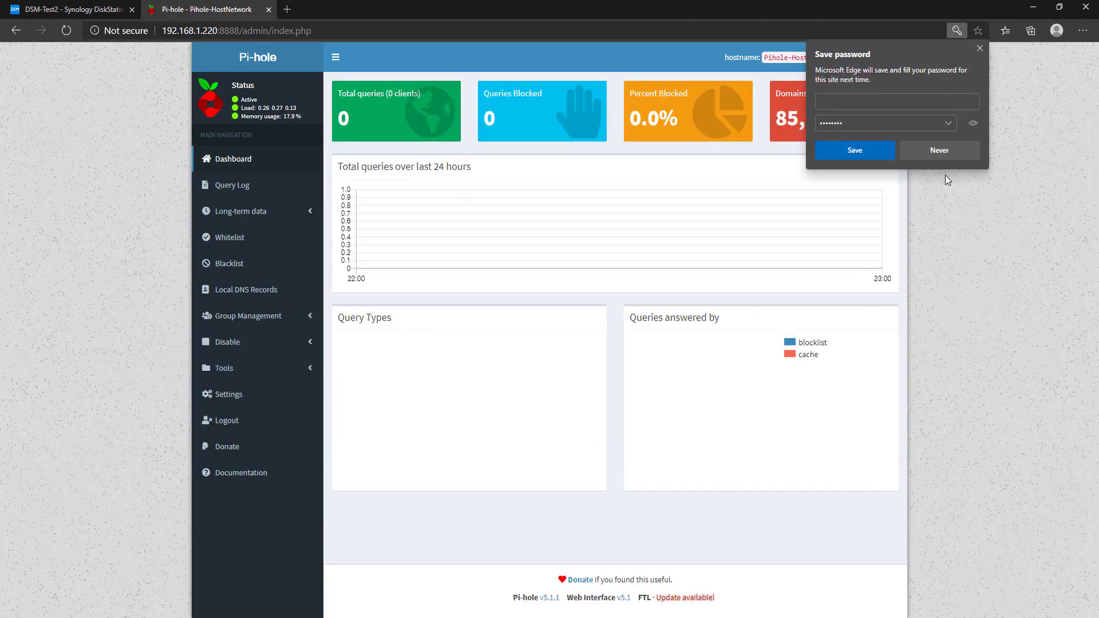
{"action": "left_click", "coordinate": [949, 183]}
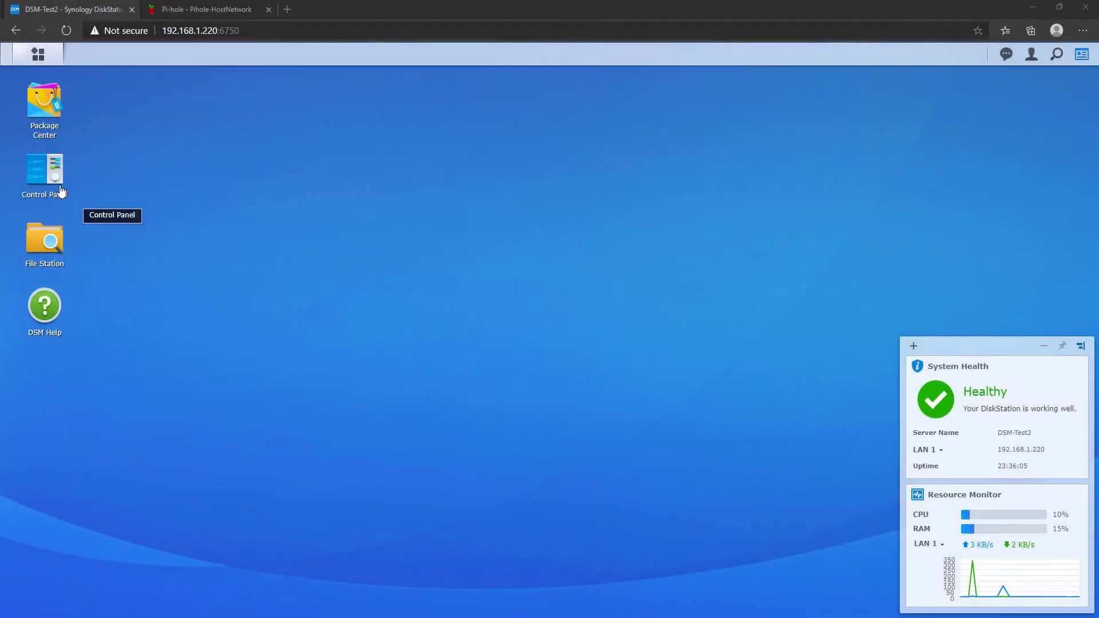
Step: Enable the SSH service in Terminal & SNMP and apply the setting
{"action": "left_click", "coordinate": [61, 191]}
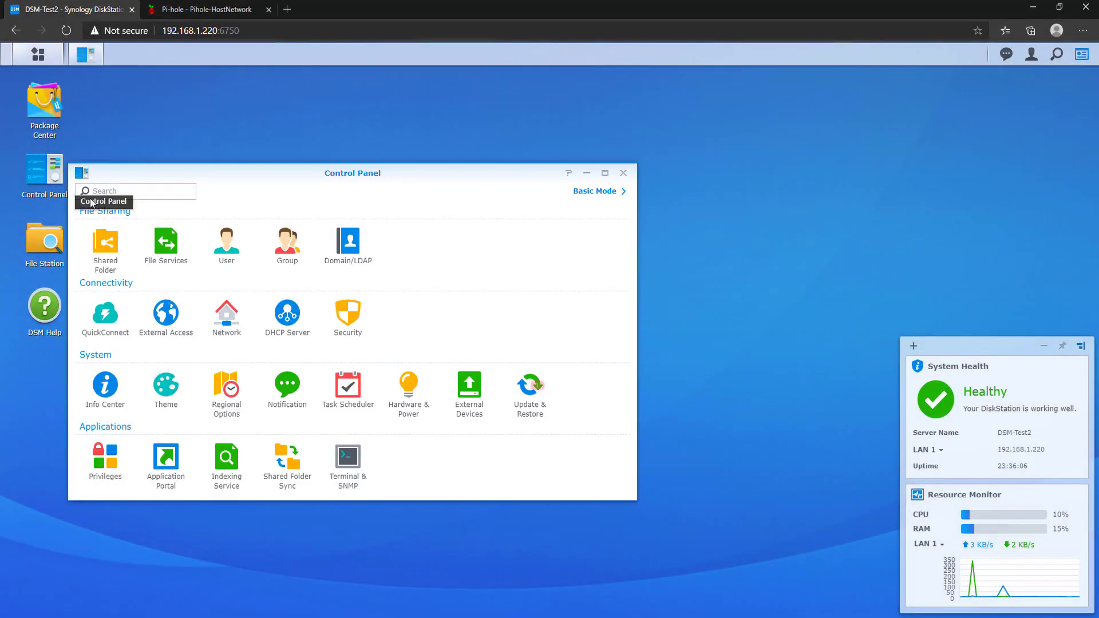
{"action": "left_click", "coordinate": [347, 456]}
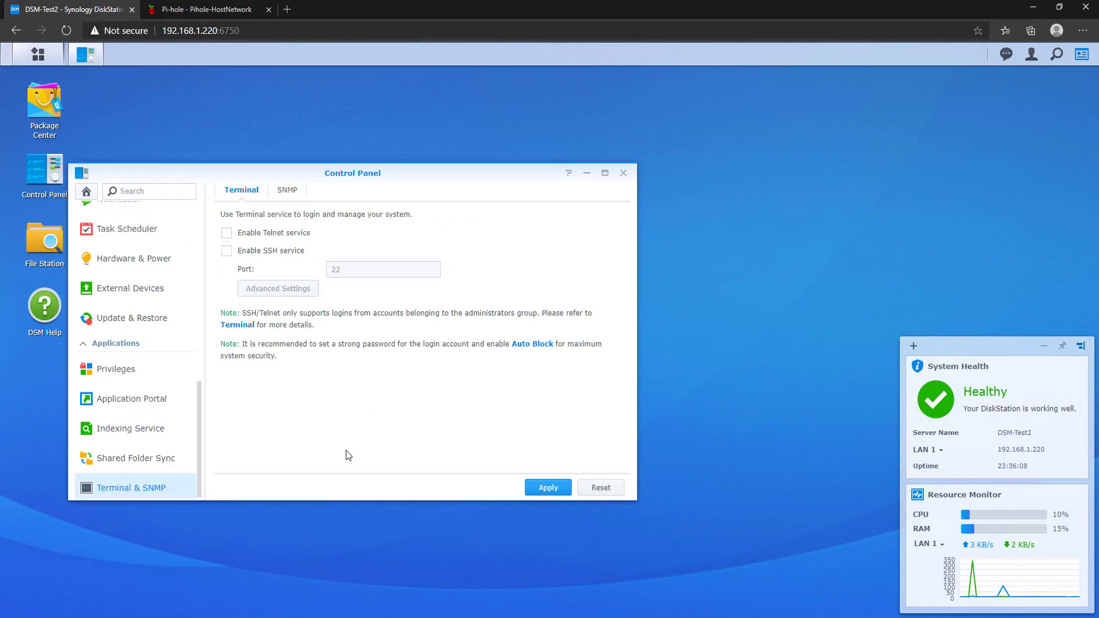
{"action": "left_click", "coordinate": [284, 256]}
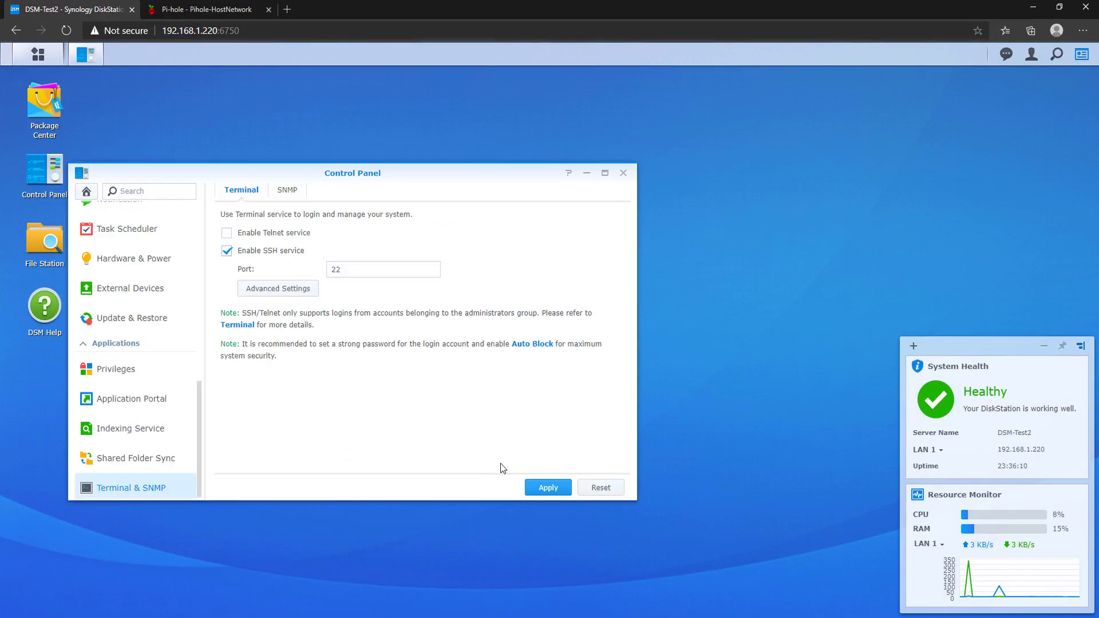
{"action": "left_click", "coordinate": [539, 492]}
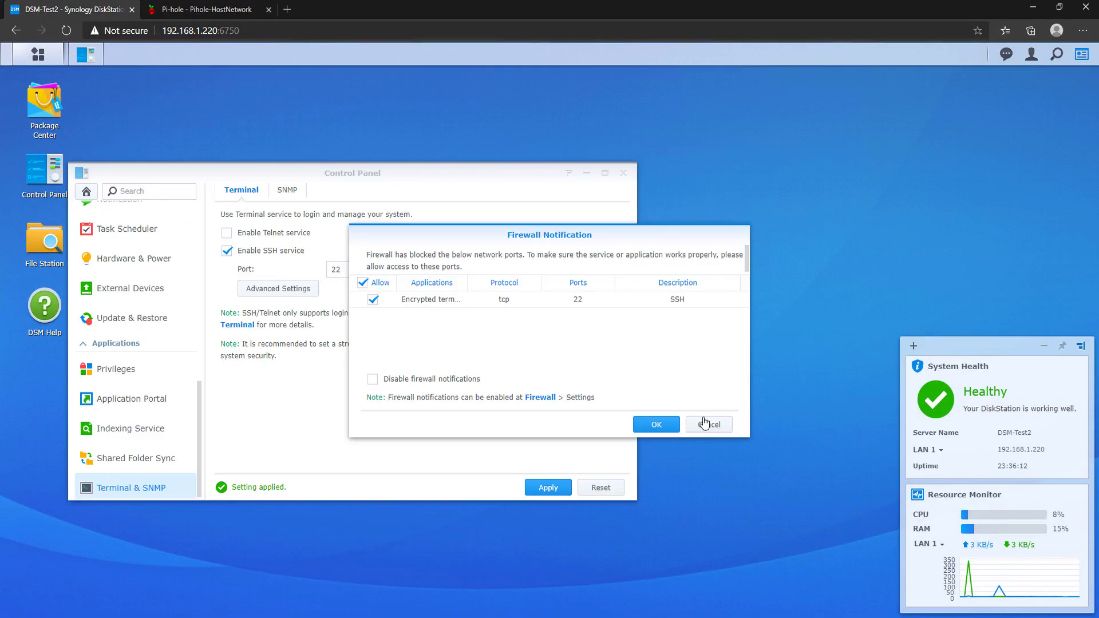
{"action": "left_click", "coordinate": [705, 422]}
Step: Add a firewall rule for the built-in Encrypted terminal service and save the profile
{"action": "scroll", "coordinate": [135, 400], "scroll_direction": "up", "scroll_amount": 5}
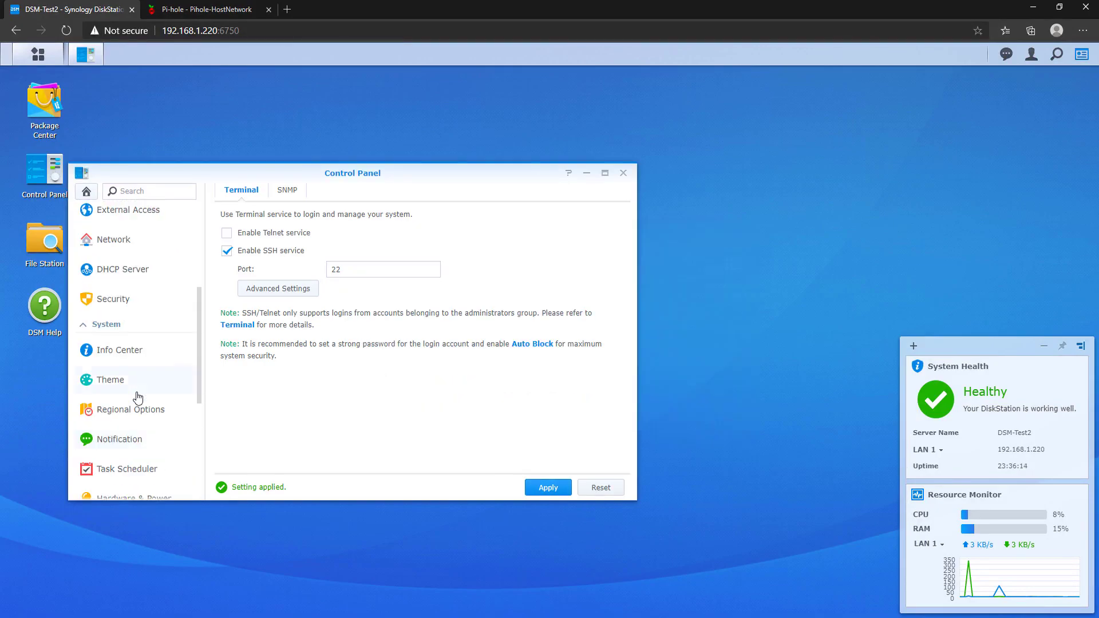
{"action": "left_click", "coordinate": [120, 358]}
{"action": "left_click", "coordinate": [287, 190]}
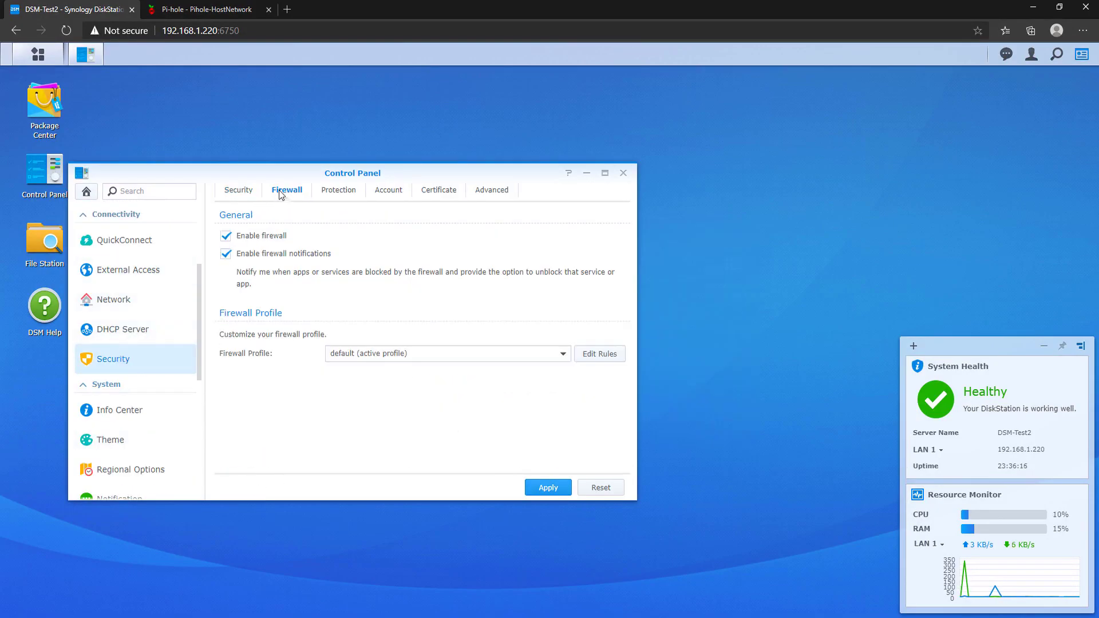
{"action": "left_click", "coordinate": [599, 354]}
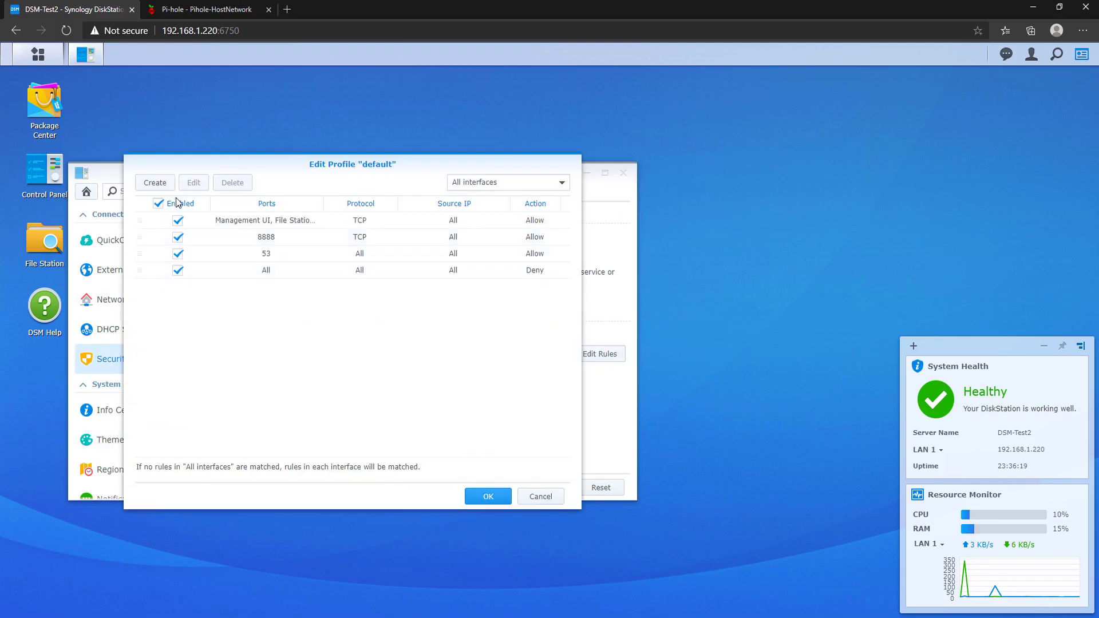
{"action": "left_click", "coordinate": [154, 182]}
{"action": "left_click", "coordinate": [449, 191]}
{"action": "scroll", "coordinate": [215, 401], "scroll_direction": "down", "scroll_amount": 5}
{"action": "left_click", "coordinate": [215, 398]}
{"action": "left_click", "coordinate": [445, 446]}
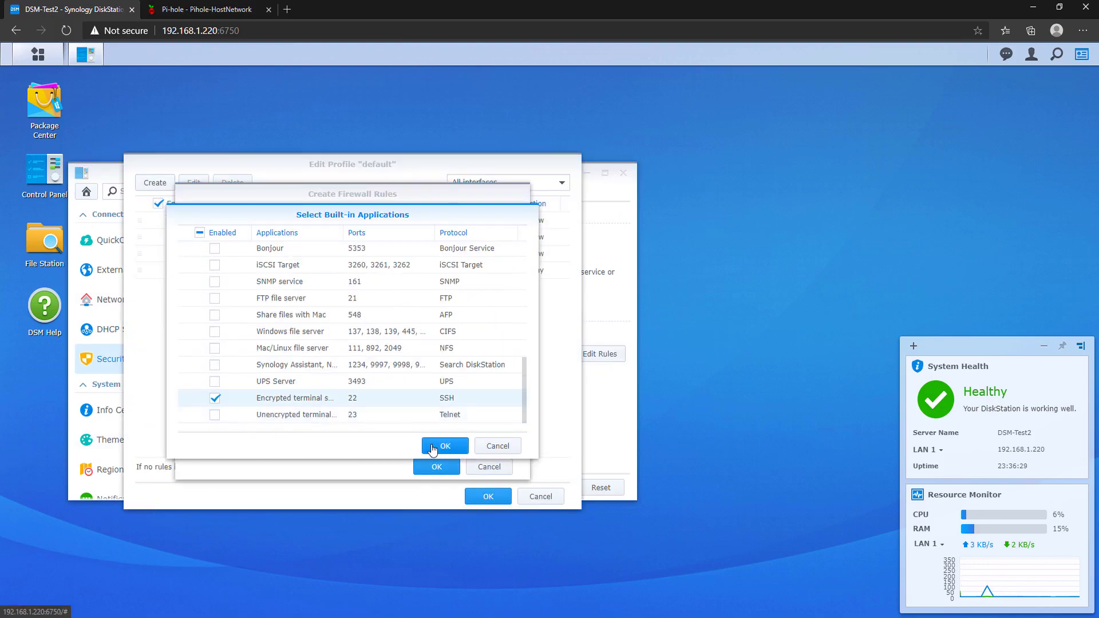
{"action": "left_click", "coordinate": [436, 466]}
{"action": "left_click", "coordinate": [488, 496]}
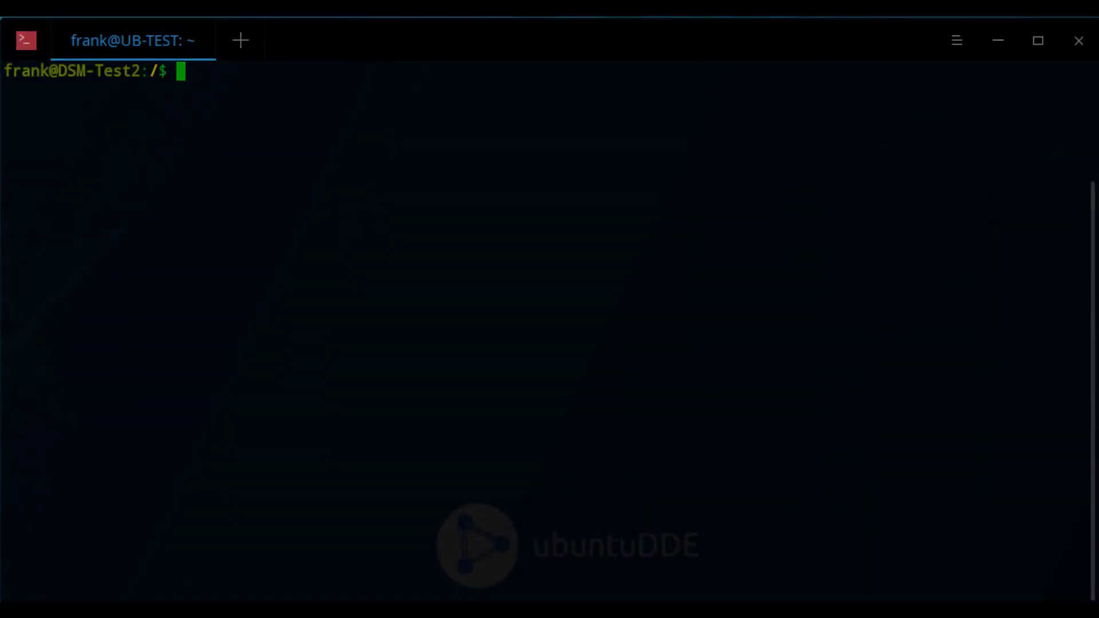
Step: Change into /volume1/docker/pihole and list its contents
{"action": "type", "text": "cd /volume1/"}
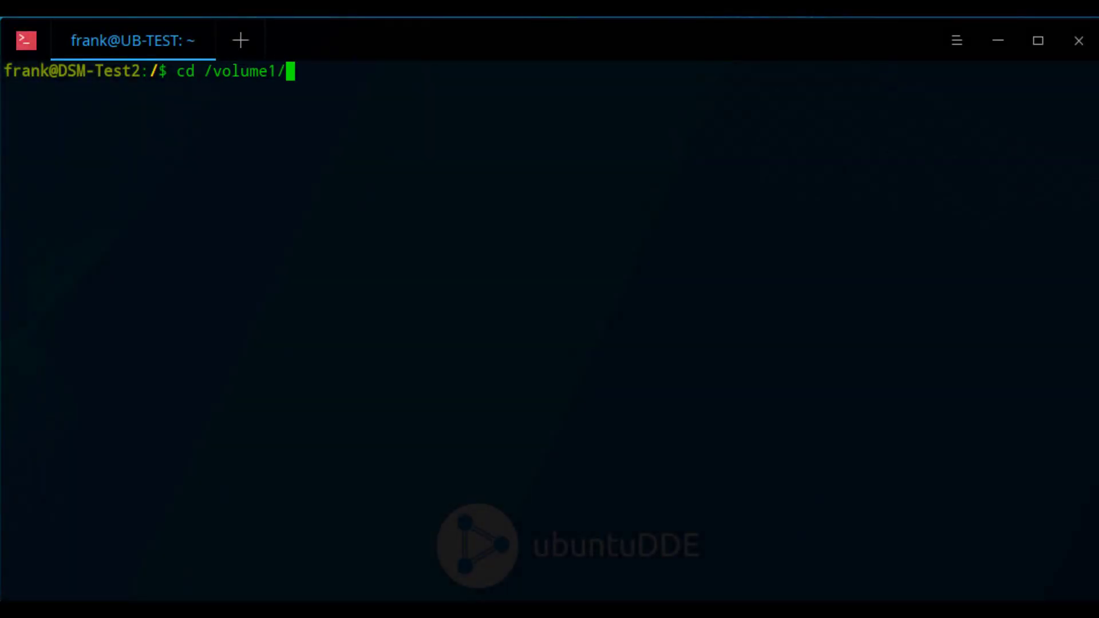
{"action": "type", "text": "doc"}
{"action": "key", "text": "Tab"}
{"action": "type", "text": "pihole"}
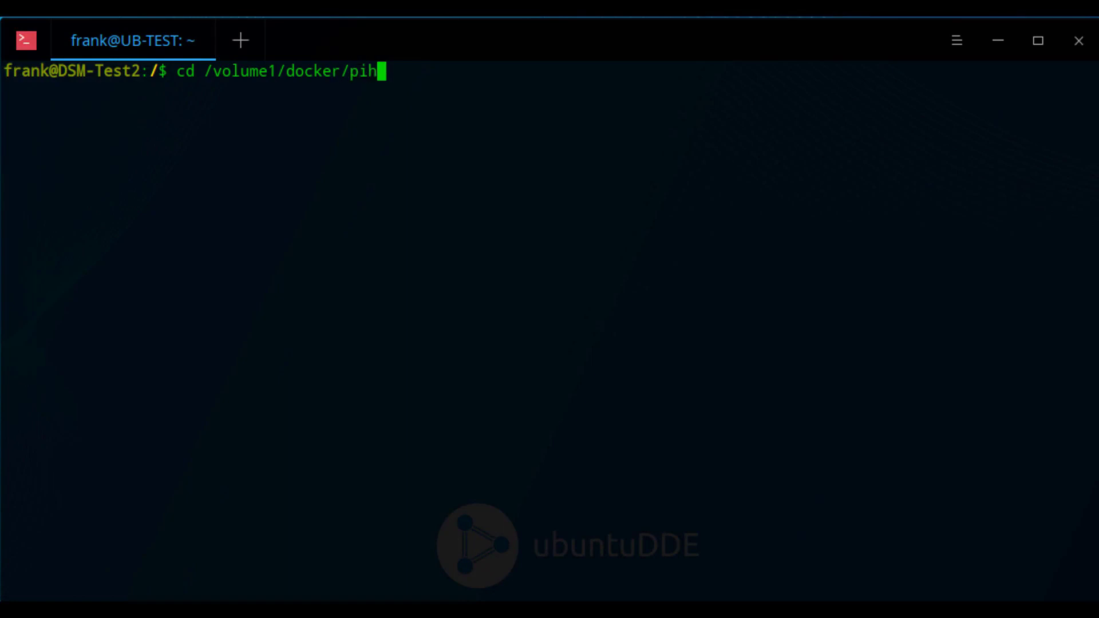
{"action": "key", "text": "Return"}
{"action": "type", "text": "ls"}
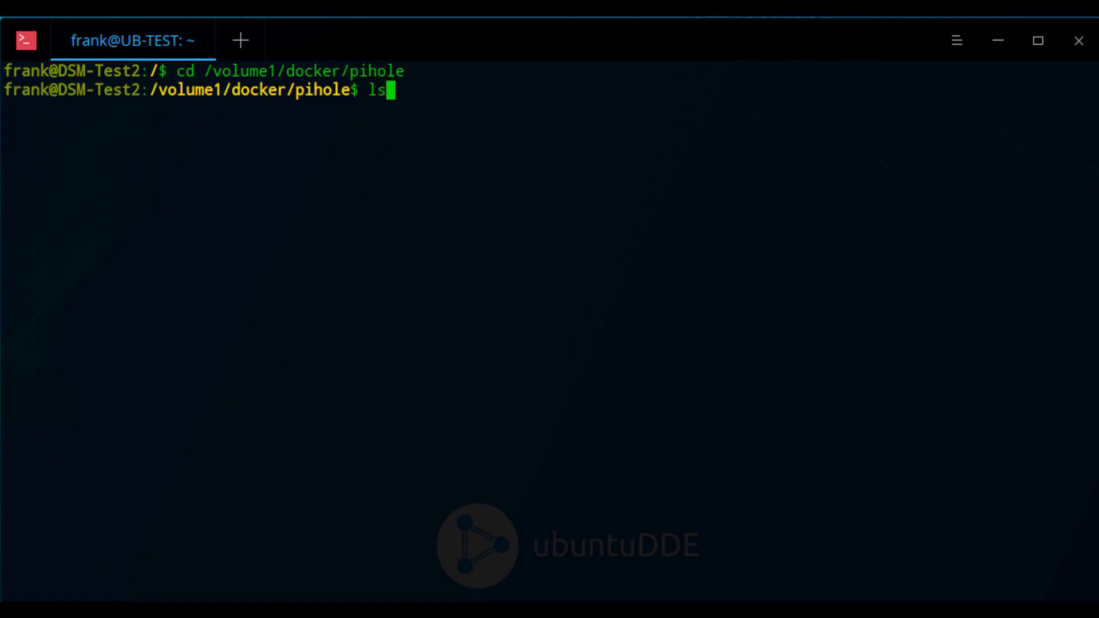
{"action": "key", "text": "Return"}
Step: Create resolv.conf as root with vi, containing nameserver 127.0.0.1 and nameserver 8.8.8.8, and save it
{"action": "type", "text": "su"}
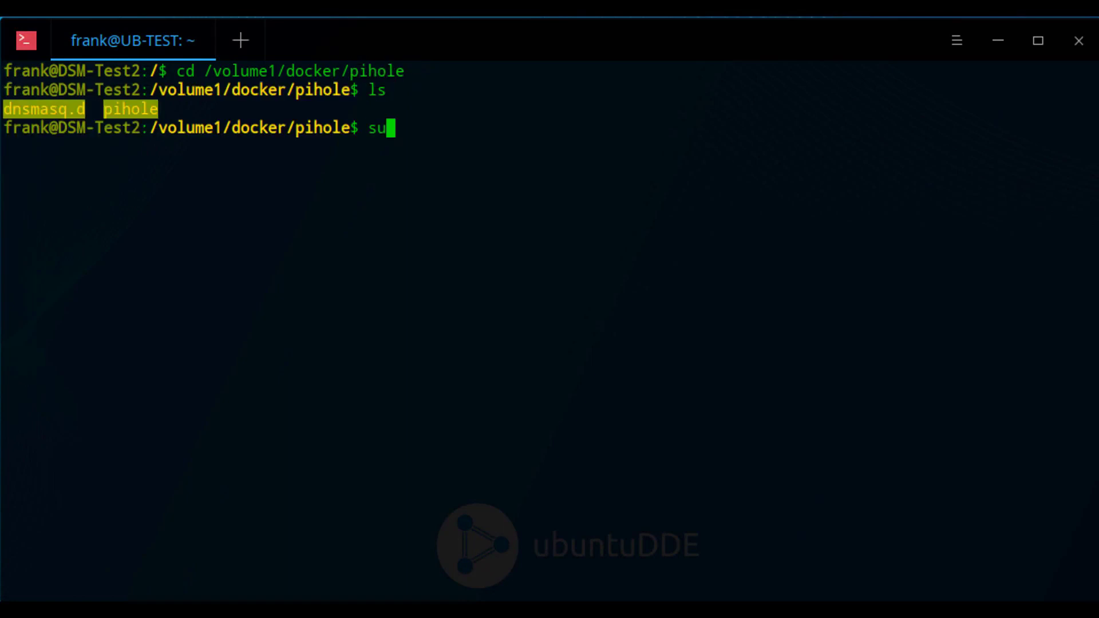
{"action": "type", "text": "do vi resolv.conf"}
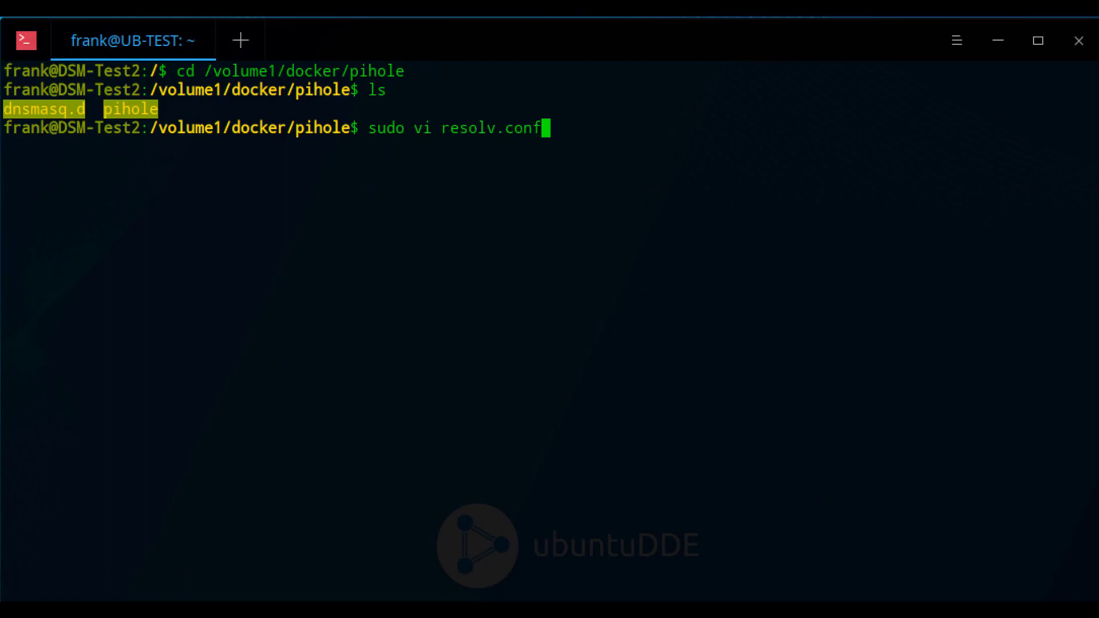
{"action": "key", "text": "Return"}
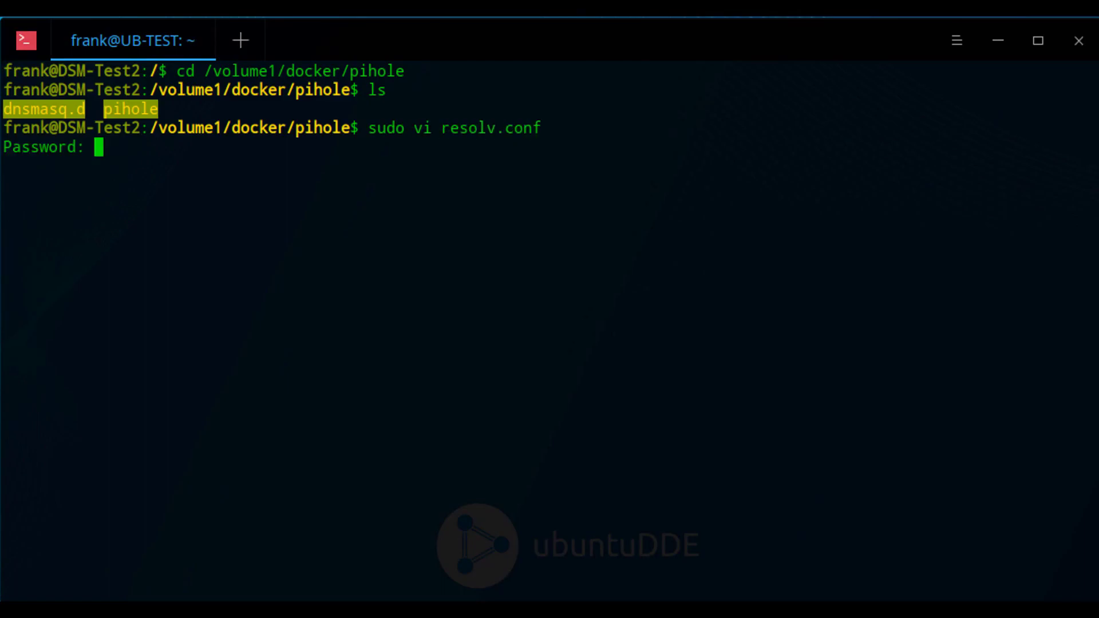
{"action": "key", "text": "Return"}
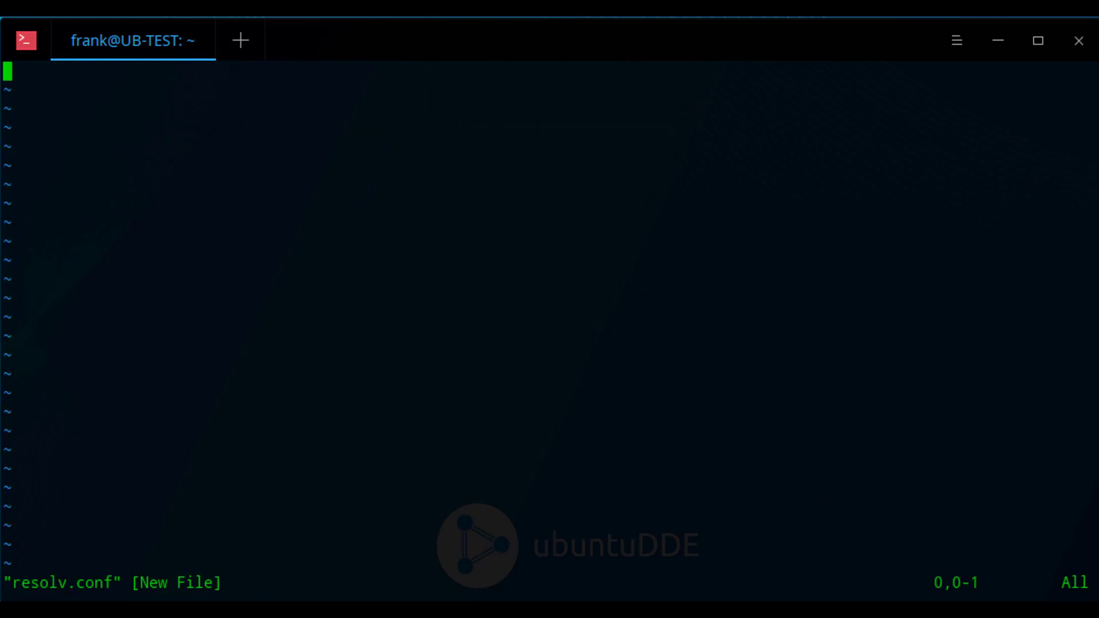
{"action": "type", "text": "inameserverr"}
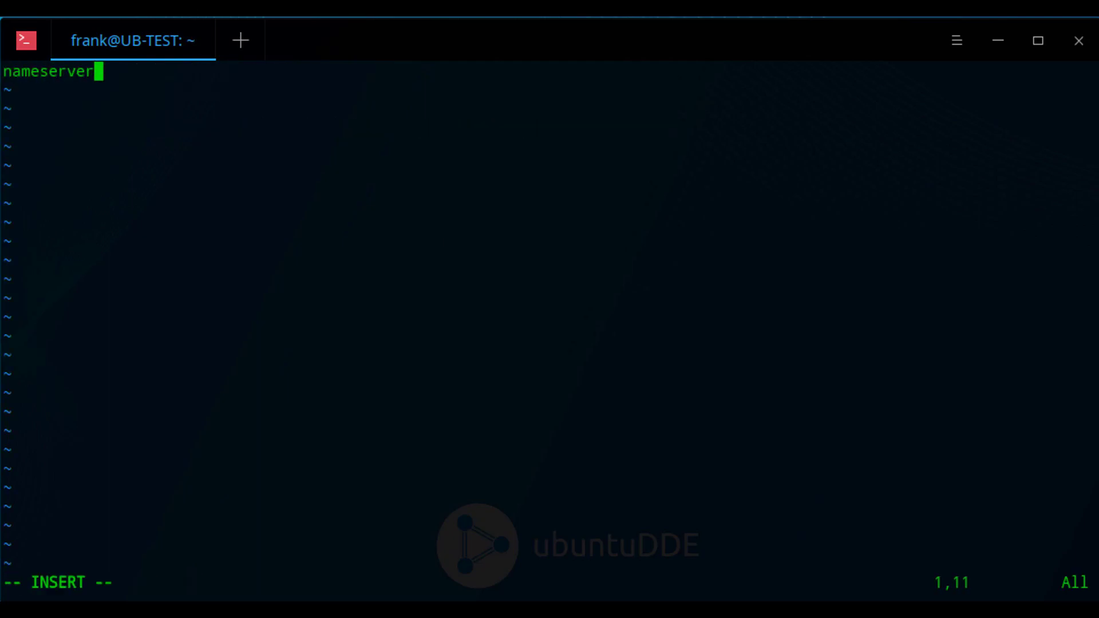
{"action": "key", "text": "BackSpace"}
{"action": "type", "text": "127."}
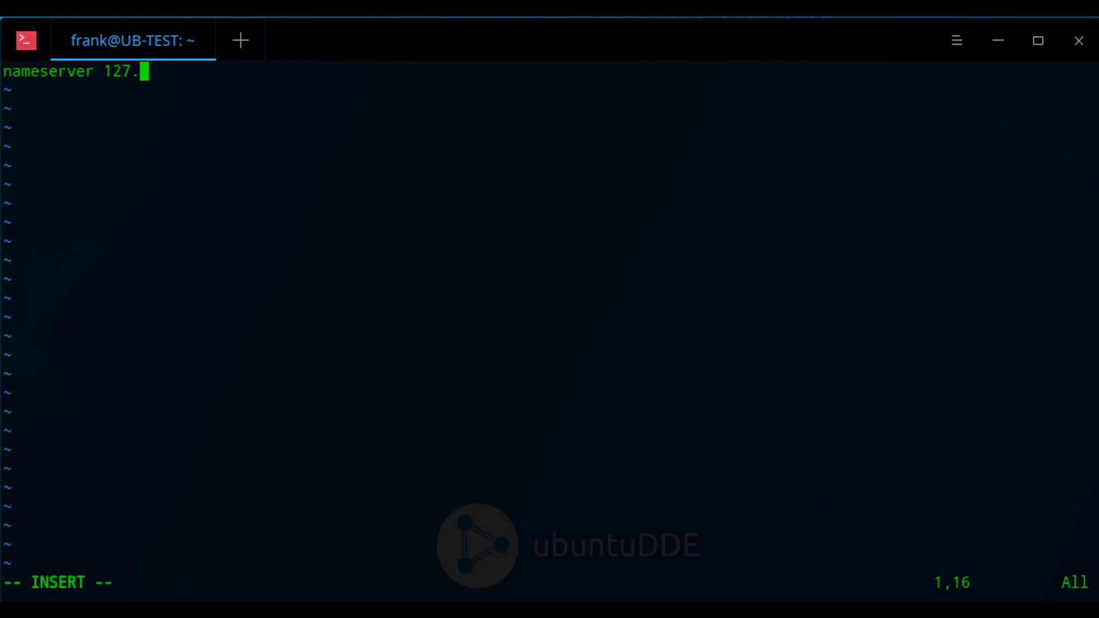
{"action": "type", "text": "0.0.1"}
{"action": "key", "text": "Return"}
{"action": "type", "text": "nameserver 8.8.8.8"}
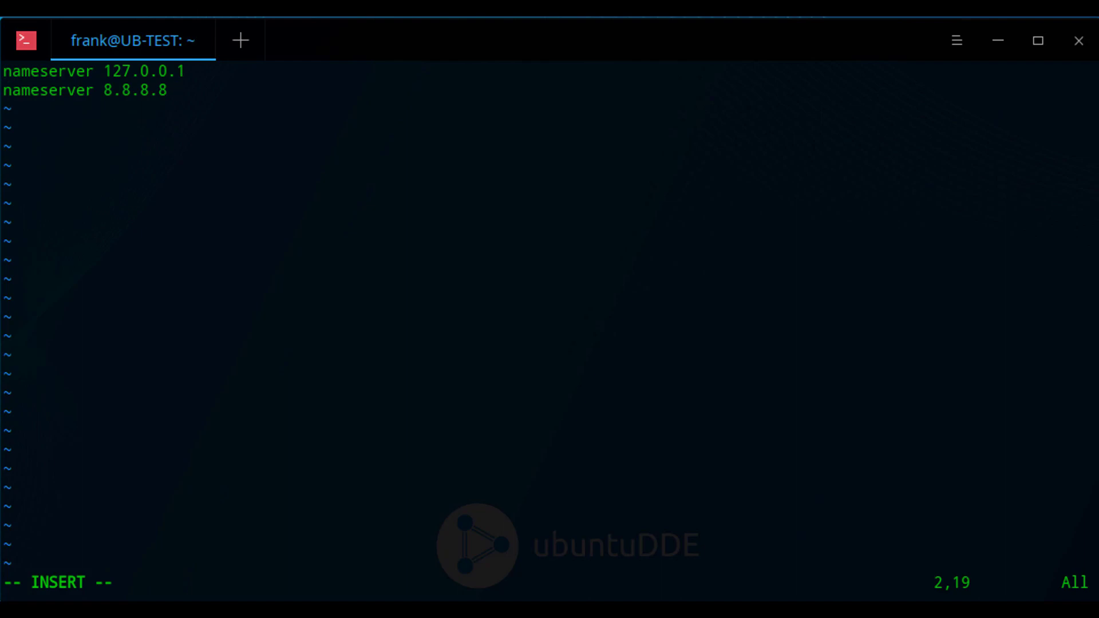
{"action": "key", "text": "Escape"}
{"action": "type", "text": ":wq"}
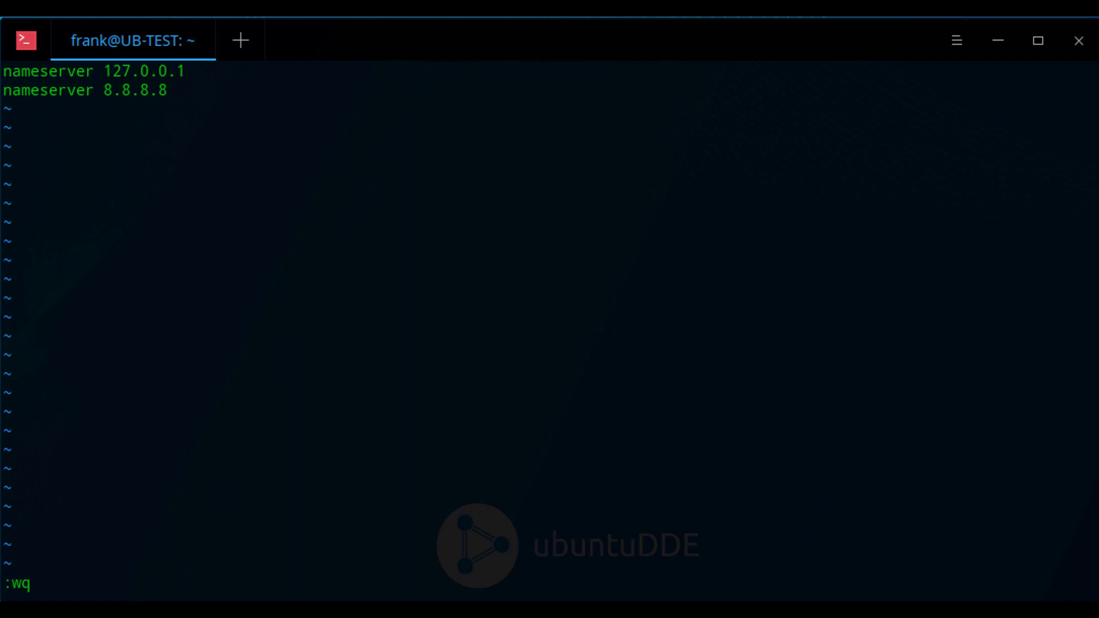
{"action": "key", "text": "Return"}
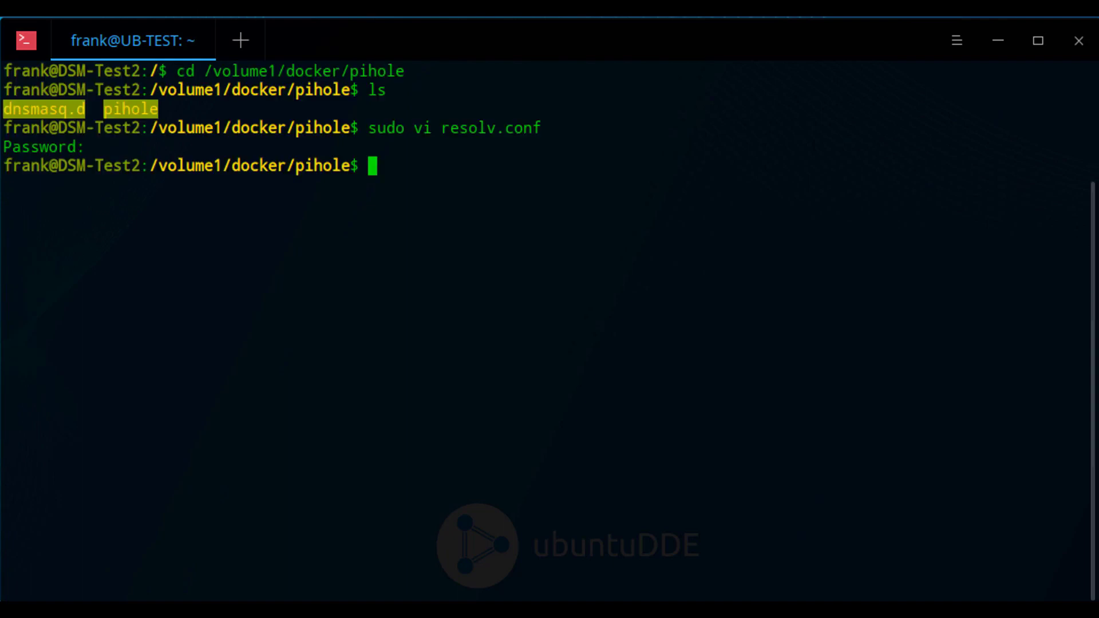
Step: Clear the terminal and list the network interfaces with ifconfig
{"action": "type", "text": "clear"}
{"action": "key", "text": "Return"}
{"action": "type", "text": "ifconfig"}
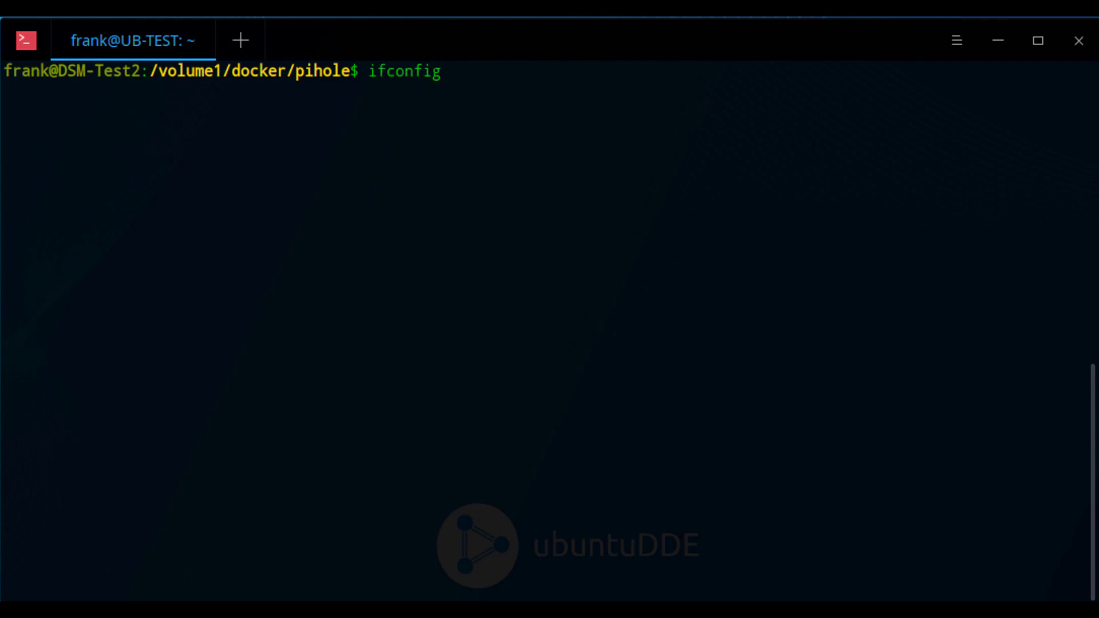
{"action": "key", "text": "Return"}
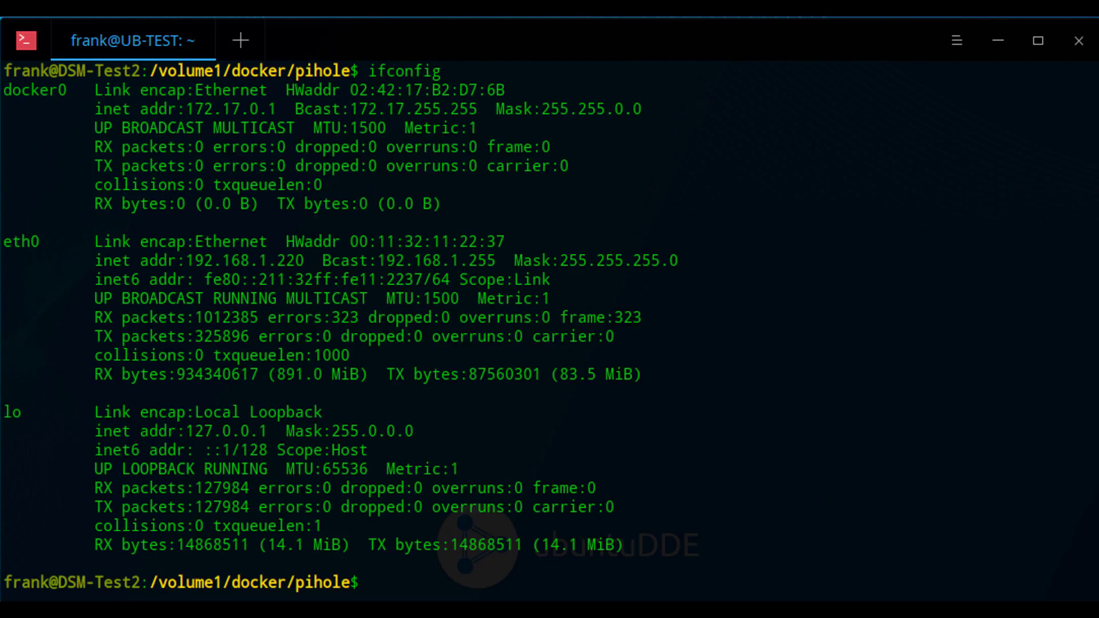
Step: Create macvlan network ph_network on eth0: subnet 192.168.1.0/24, gateway 192.168.1.1, ip-range 192.168.1.198/32
{"action": "type", "text": "sudo docker network create -d macvlan -o parent=etho0"}
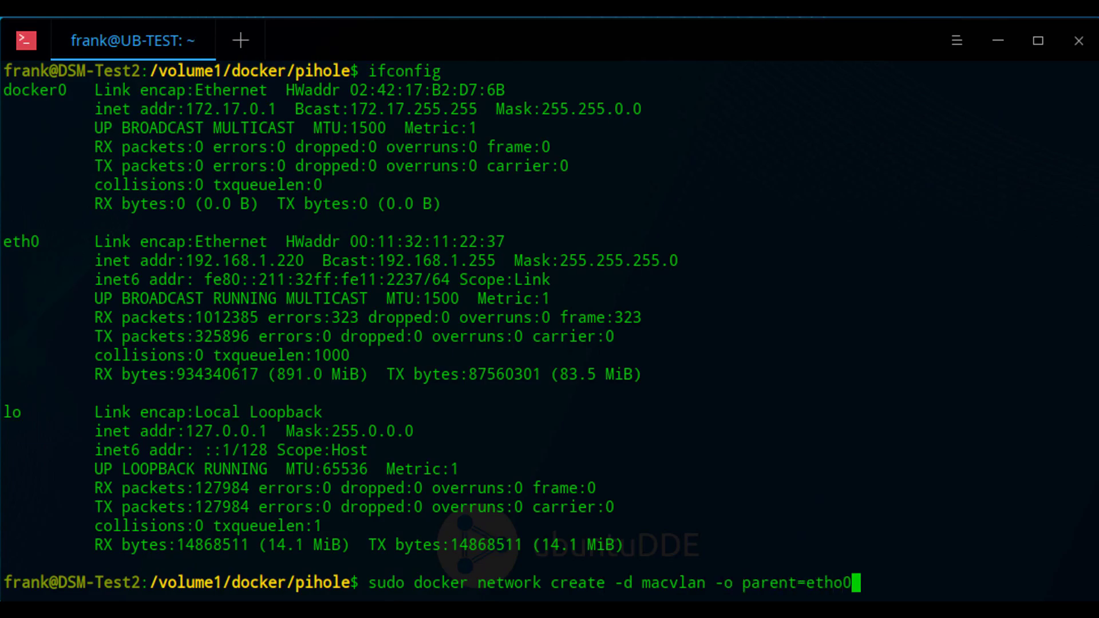
{"action": "key", "text": "BackSpace"}
{"action": "key", "text": "BackSpace"}
{"action": "type", "text": "0 --subnet=192.168.1.0/24 -"}
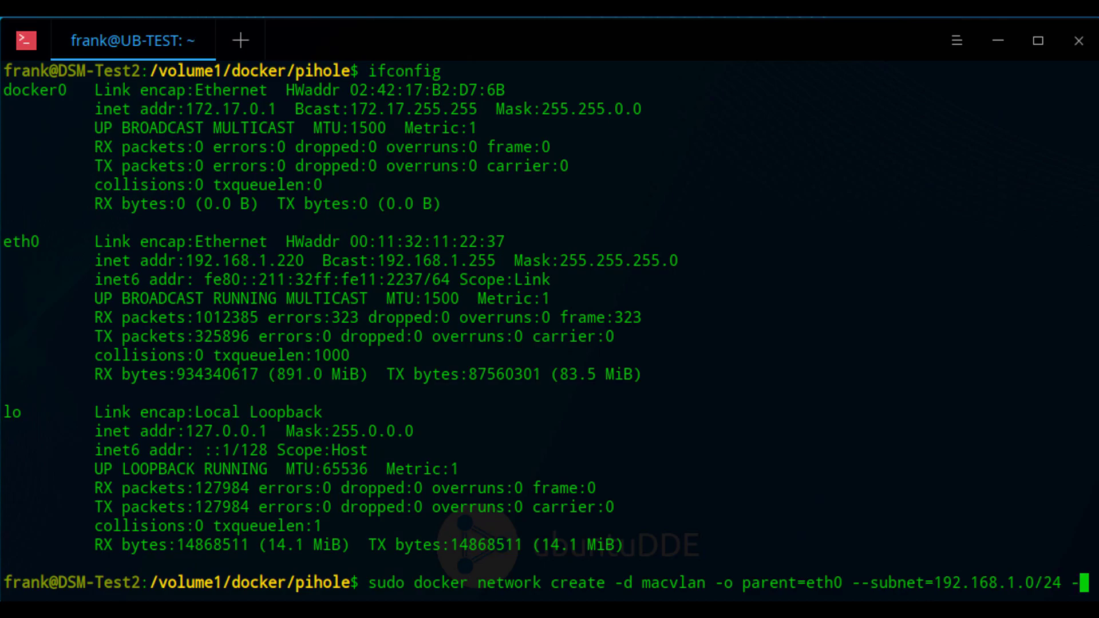
{"action": "type", "text": "-gateway=192.168.1.1"}
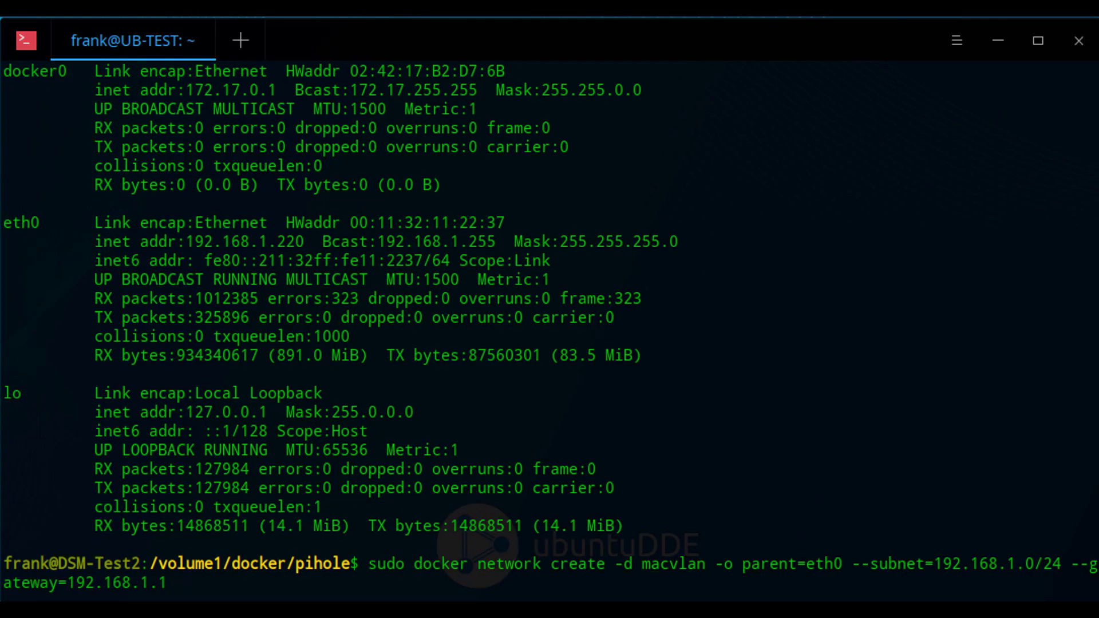
{"action": "type", "text": " --ip-range="}
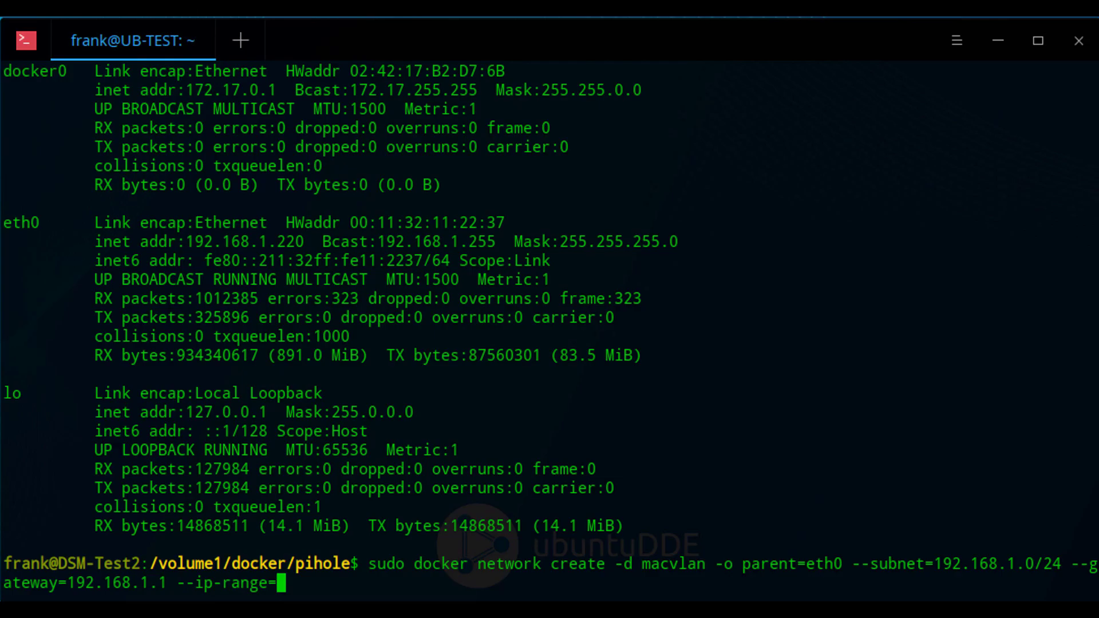
{"action": "type", "text": "192.168.1"}
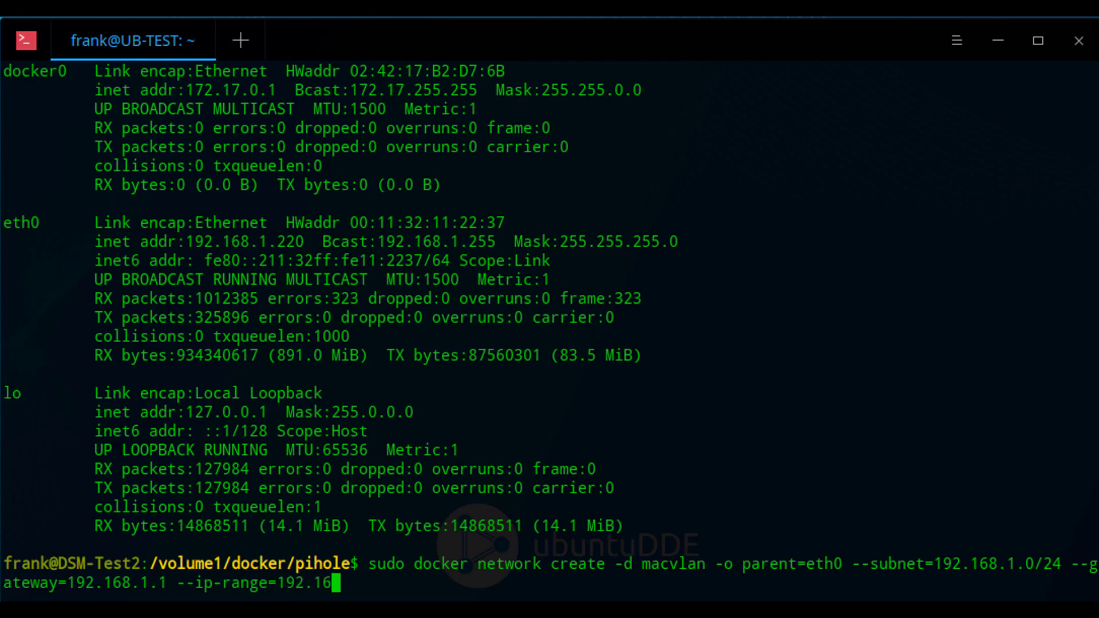
{"action": "type", "text": ".198/32 "}
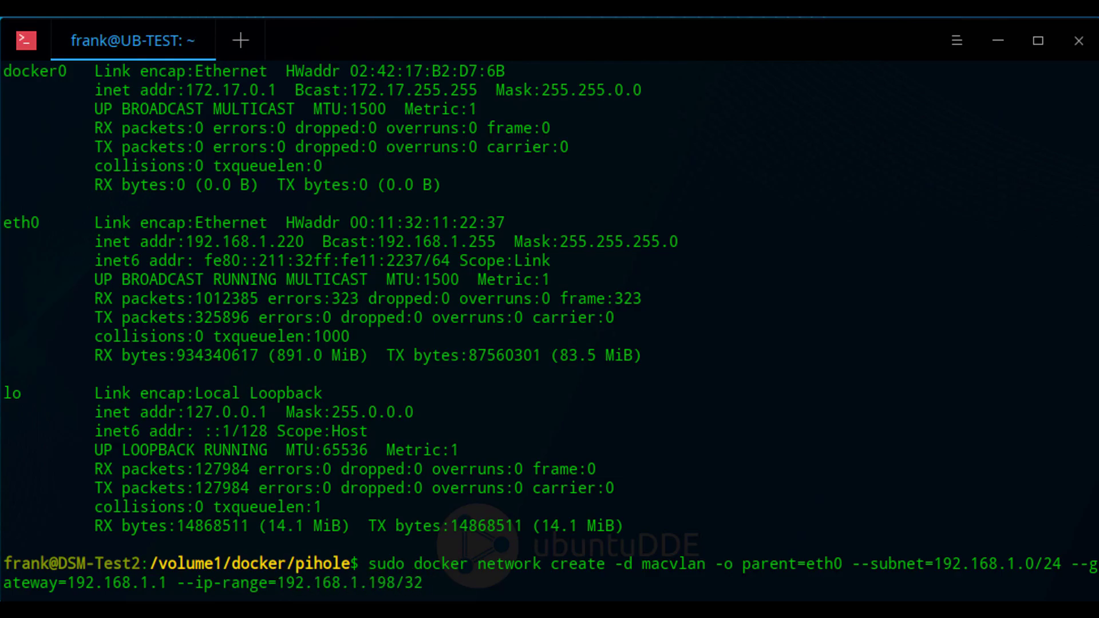
{"action": "type", "text": "ph_network"}
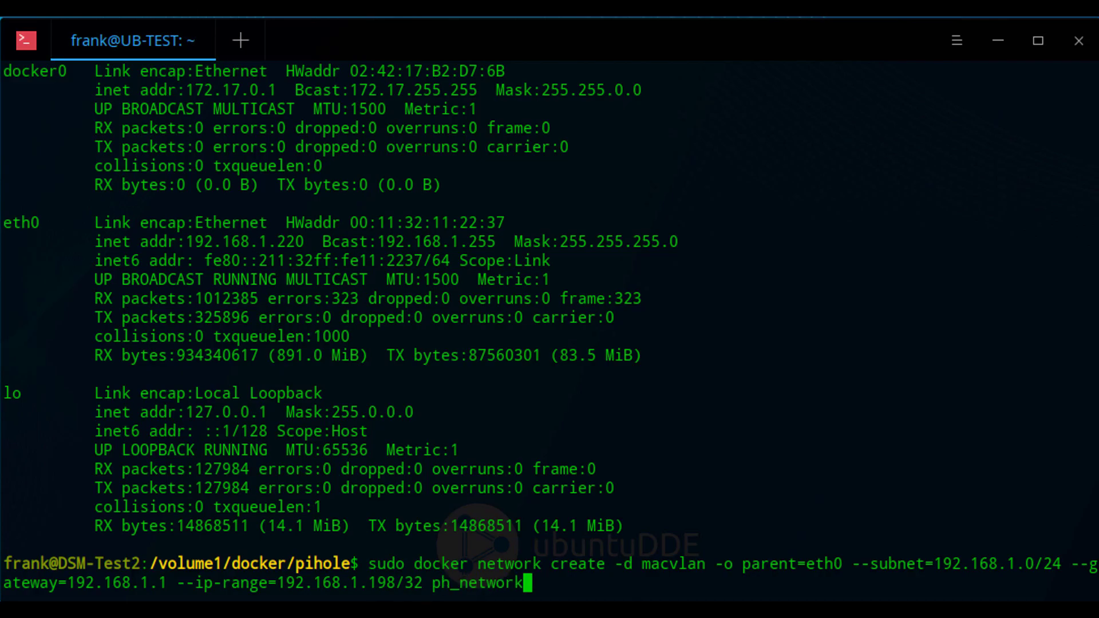
{"action": "key", "text": "Return"}
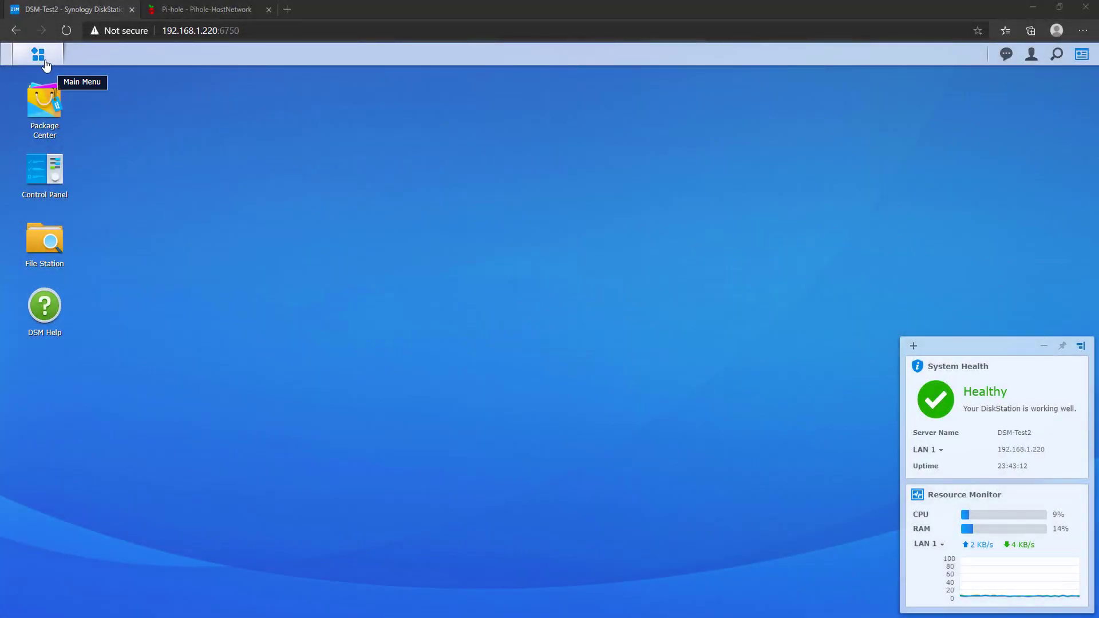
Step: Launch Docker from the main menu and start adding a new network
{"action": "left_click", "coordinate": [38, 56]}
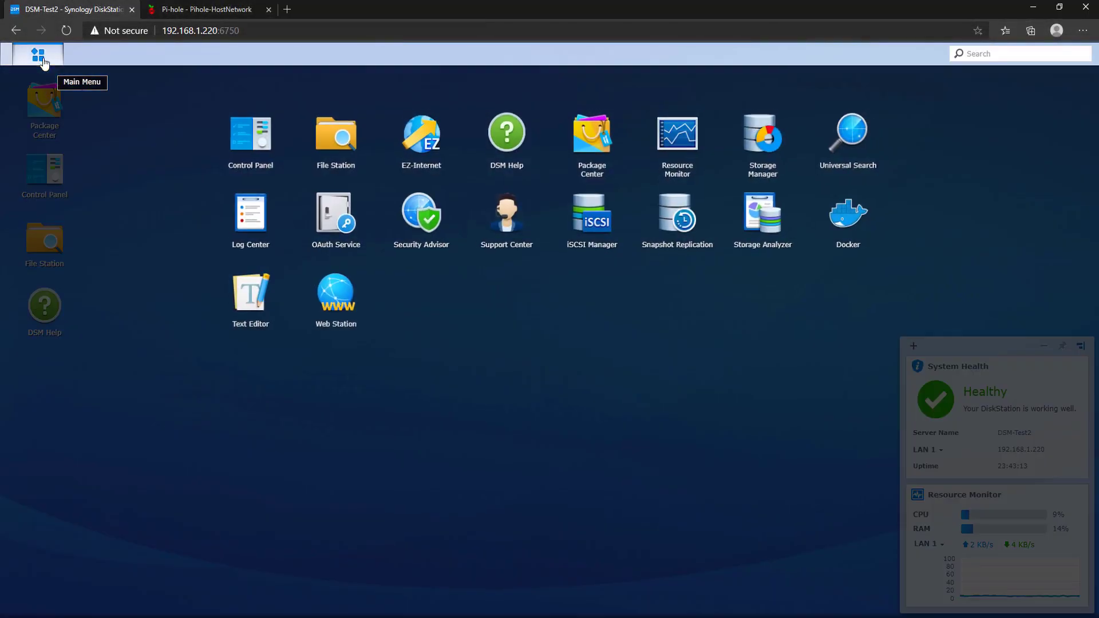
{"action": "left_click", "coordinate": [842, 227]}
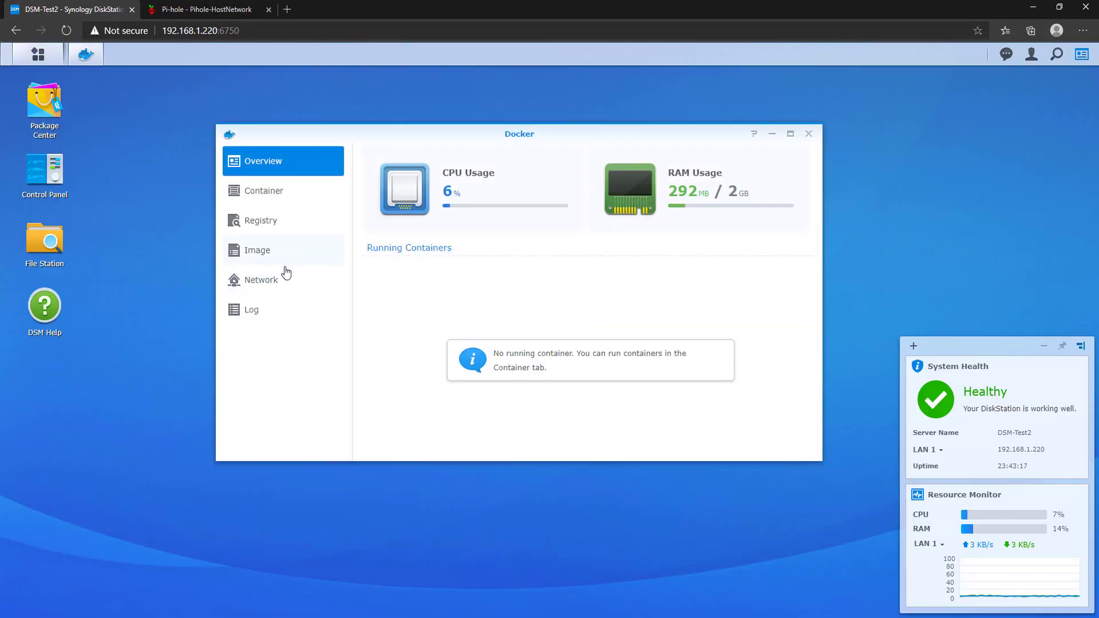
{"action": "left_click", "coordinate": [277, 280]}
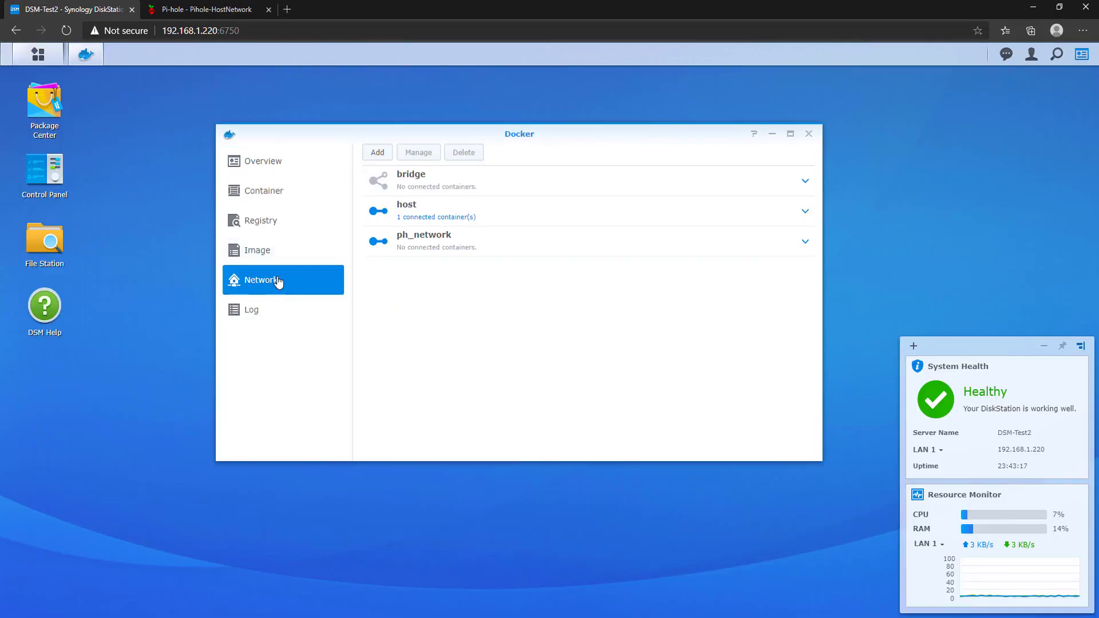
{"action": "left_click", "coordinate": [379, 156]}
Step: Name it ph_bridge with manual IPv4: subnet 192.168.10.0/24, IP range 192.168.10.2/32, gateway 192.168.10.1
{"action": "left_click", "coordinate": [516, 172]}
{"action": "type", "text": "ph_bridge"}
{"action": "left_click", "coordinate": [469, 228]}
{"action": "left_click", "coordinate": [502, 244]}
{"action": "type", "text": "192."}
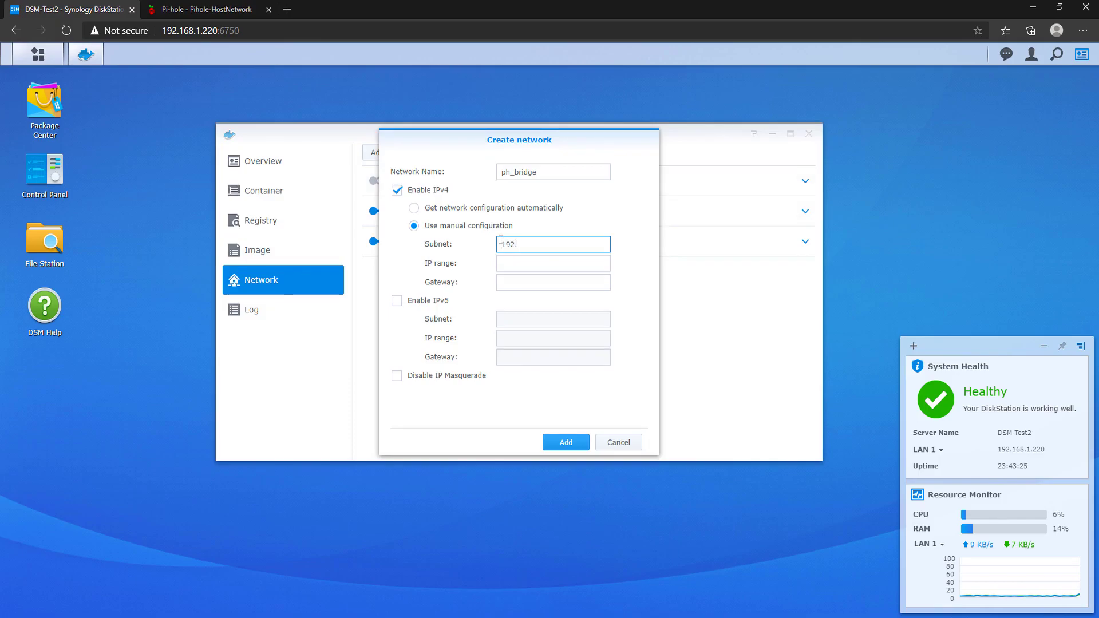
{"action": "type", "text": "168.10"}
{"action": "type", "text": ".9"}
{"action": "type", "text": "0/32"}
{"action": "key", "text": "Tab"}
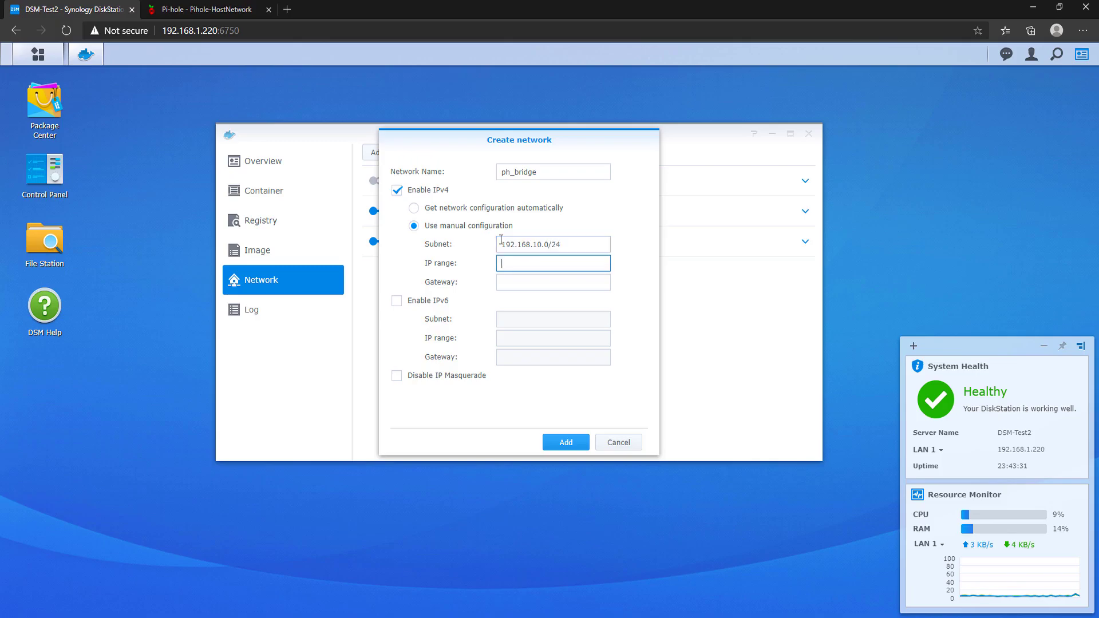
{"action": "type", "text": "192.168.10.2/32"}
{"action": "key", "text": "Tab"}
{"action": "type", "text": "192.1"}
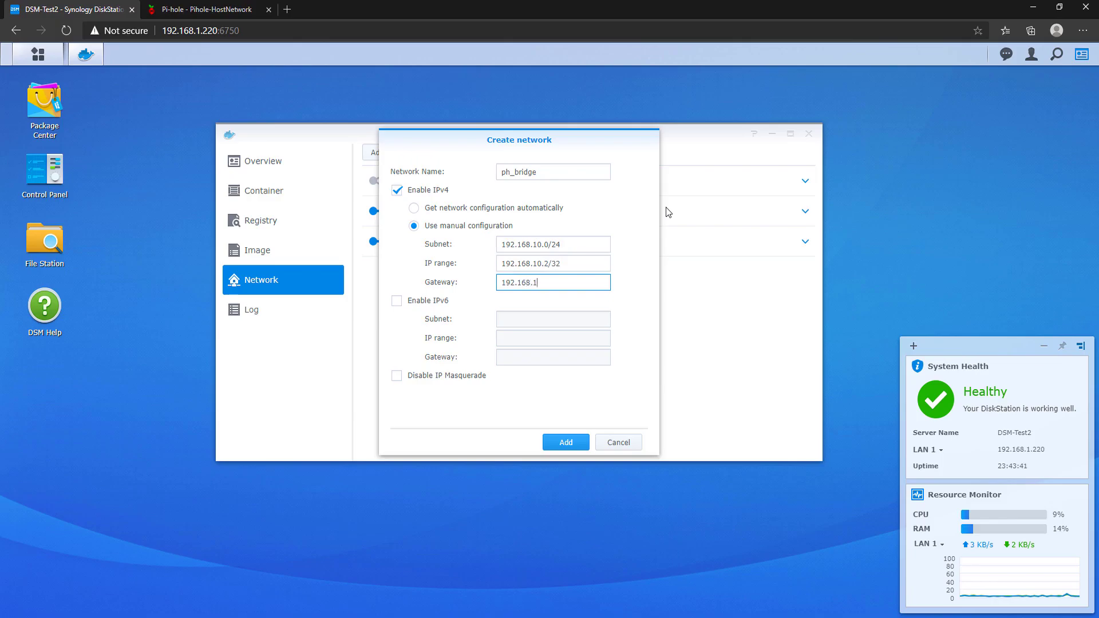
{"action": "type", "text": "68.10.1"}
{"action": "left_click", "coordinate": [644, 265]}
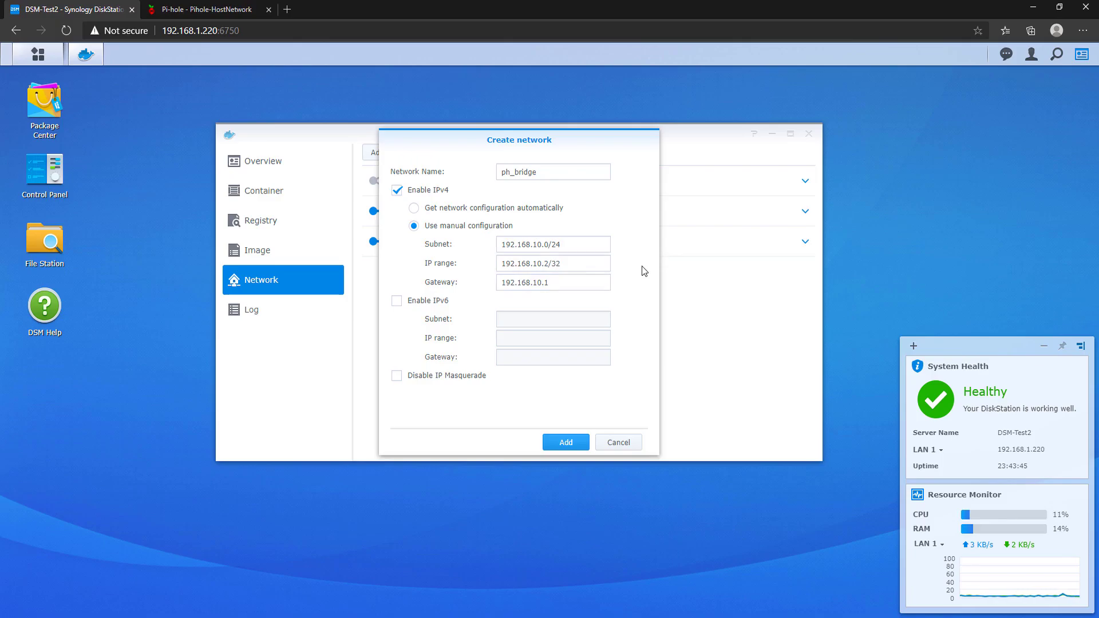
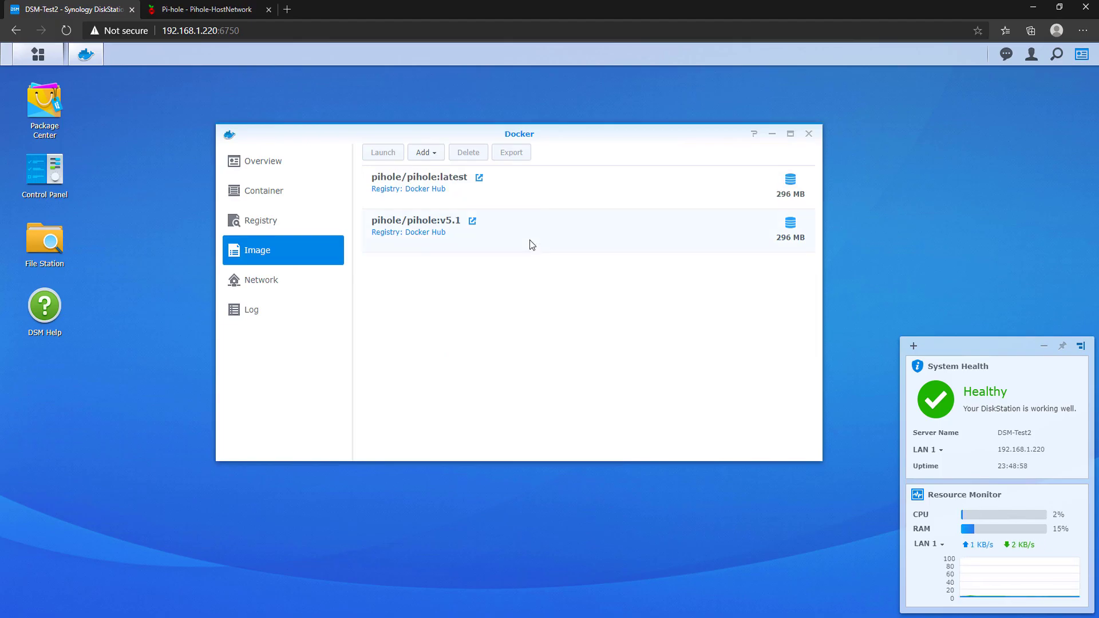
Step: Create a pihole v5.1 container named Pihole-MacvlanNetwork with auto-restart on, and start adding a volume folder
{"action": "double_click", "coordinate": [532, 245]}
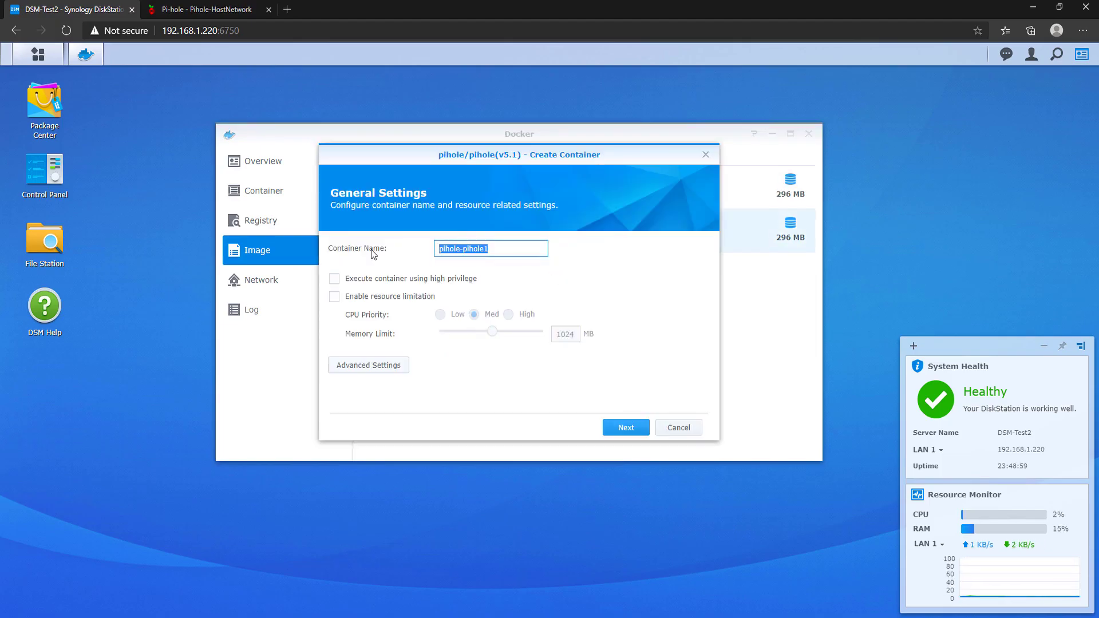
{"action": "type", "text": "Pihole-MacvlanNetwork"}
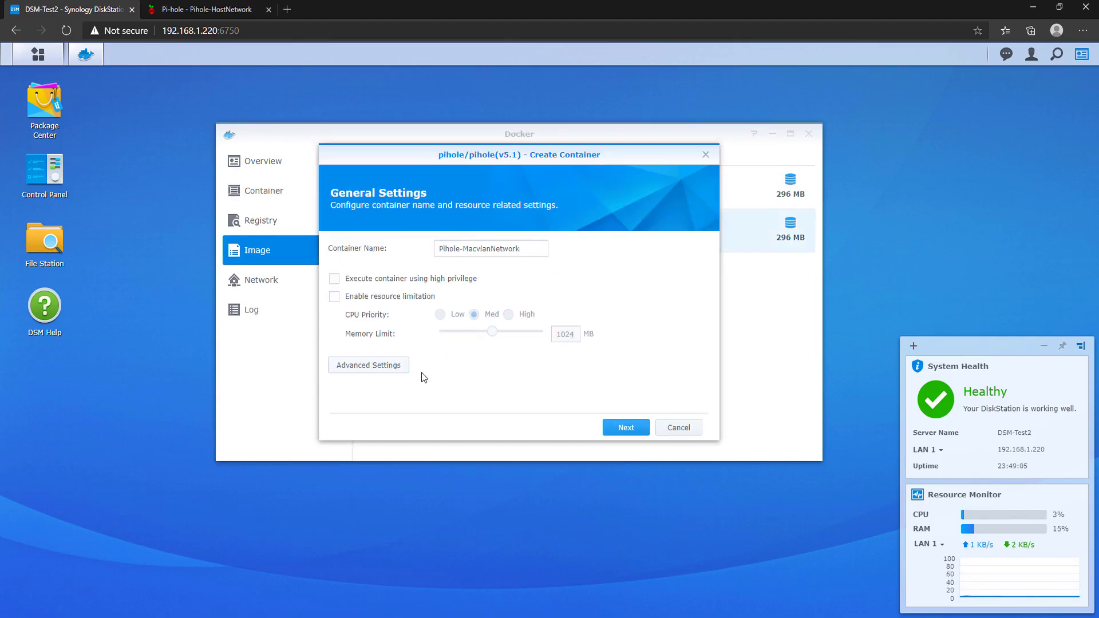
{"action": "left_click", "coordinate": [376, 368]}
{"action": "left_click", "coordinate": [400, 182]}
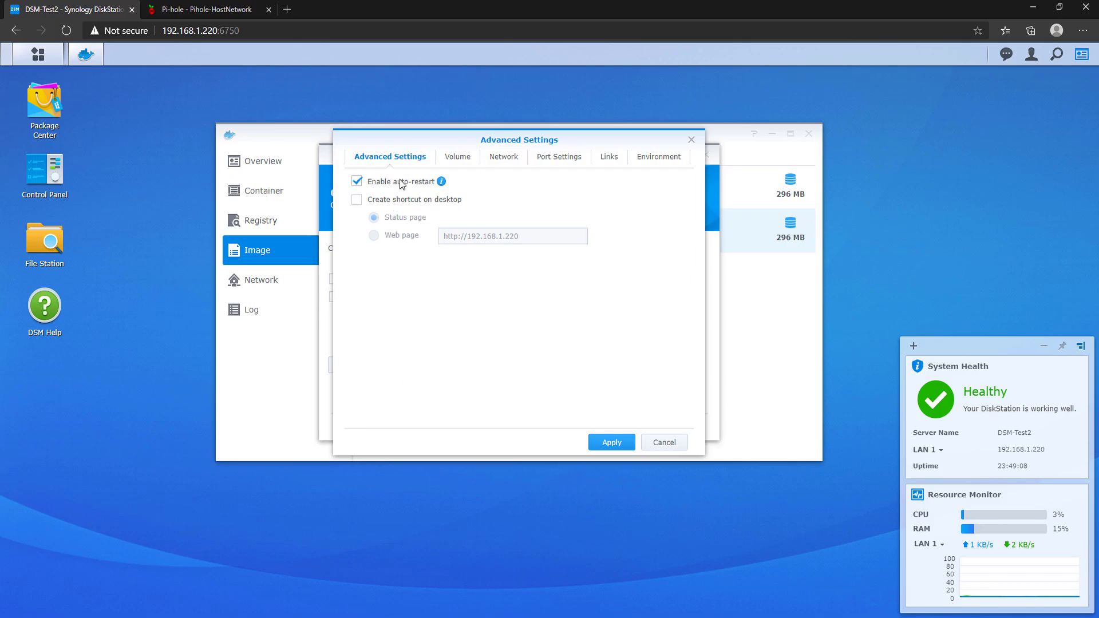
{"action": "left_click", "coordinate": [453, 162]}
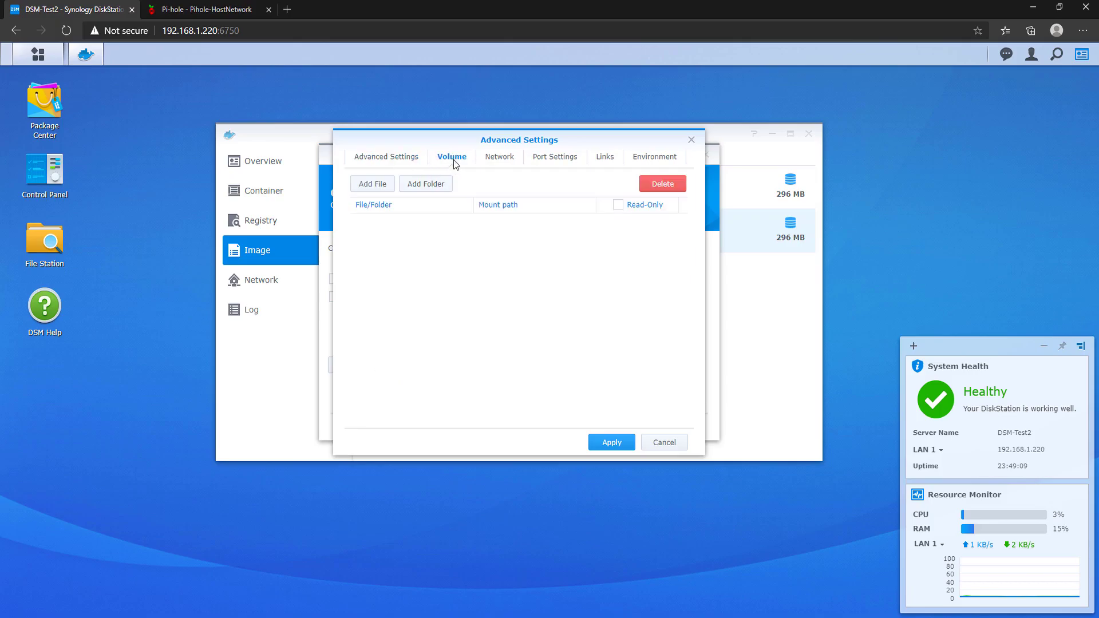
{"action": "left_click", "coordinate": [436, 184]}
Step: Mount the docker/pihole/pihole folder at /etc/pihole
{"action": "left_click", "coordinate": [409, 227]}
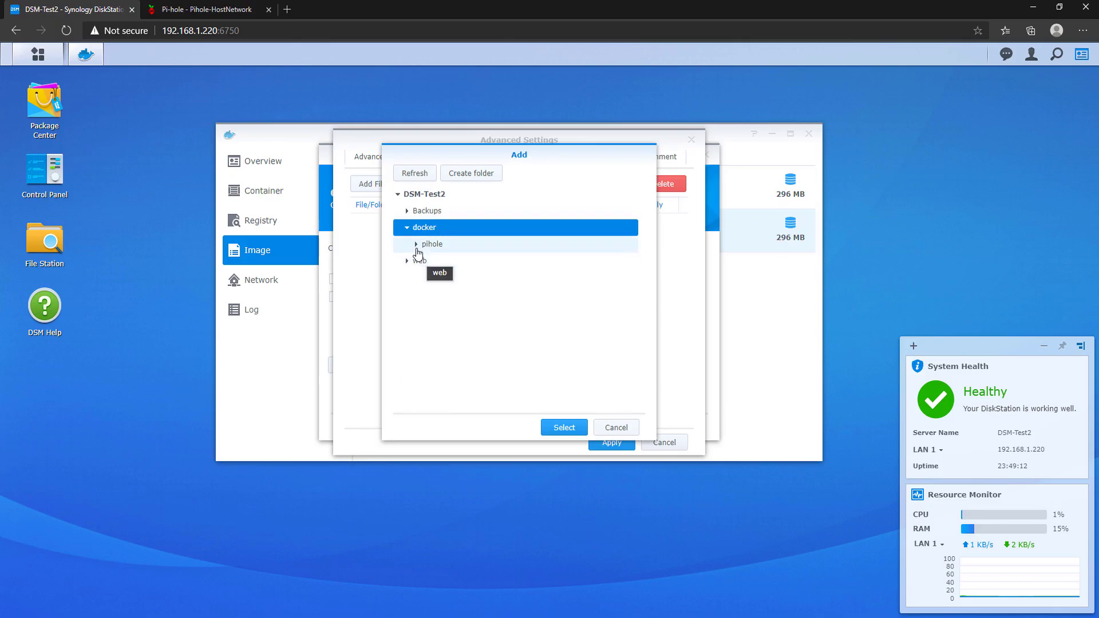
{"action": "left_click", "coordinate": [416, 244]}
{"action": "left_click", "coordinate": [435, 277]}
{"action": "left_click", "coordinate": [562, 427]}
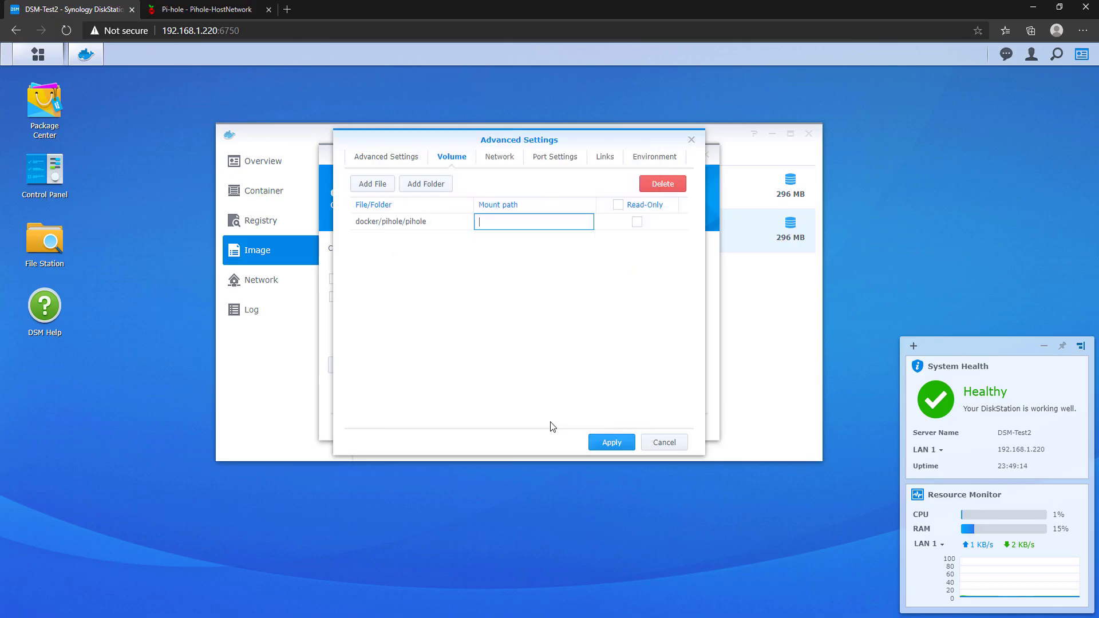
{"action": "type", "text": "/etc/pihole"}
{"action": "left_click", "coordinate": [518, 376]}
Step: Mount the docker/pihole/dnsmasq.d folder at /etc/dnsmasq.d
{"action": "left_click", "coordinate": [435, 189]}
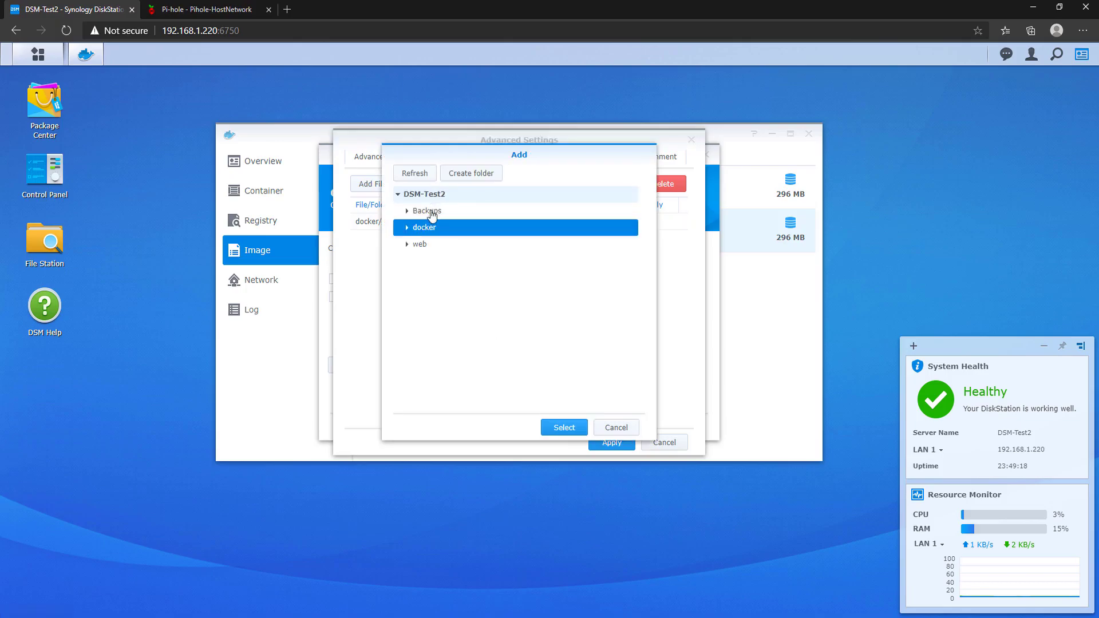
{"action": "left_click", "coordinate": [408, 228]}
{"action": "left_click", "coordinate": [416, 244]}
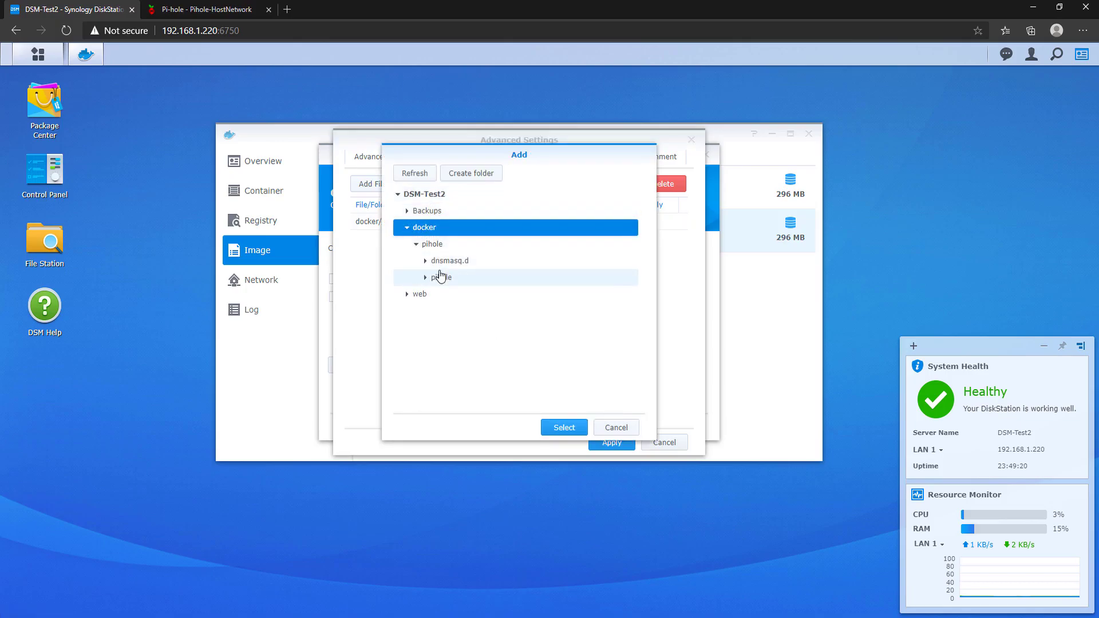
{"action": "left_click", "coordinate": [450, 261]}
{"action": "left_click", "coordinate": [564, 432]}
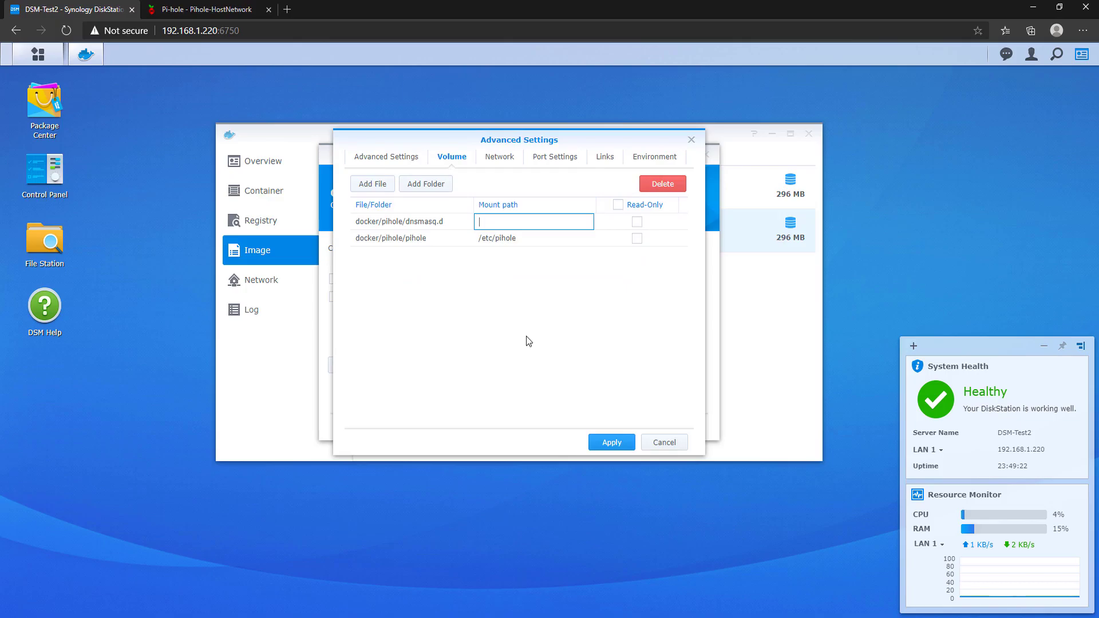
{"action": "type", "text": "/etc/dnsmasq.d"}
{"action": "left_click", "coordinate": [527, 336]}
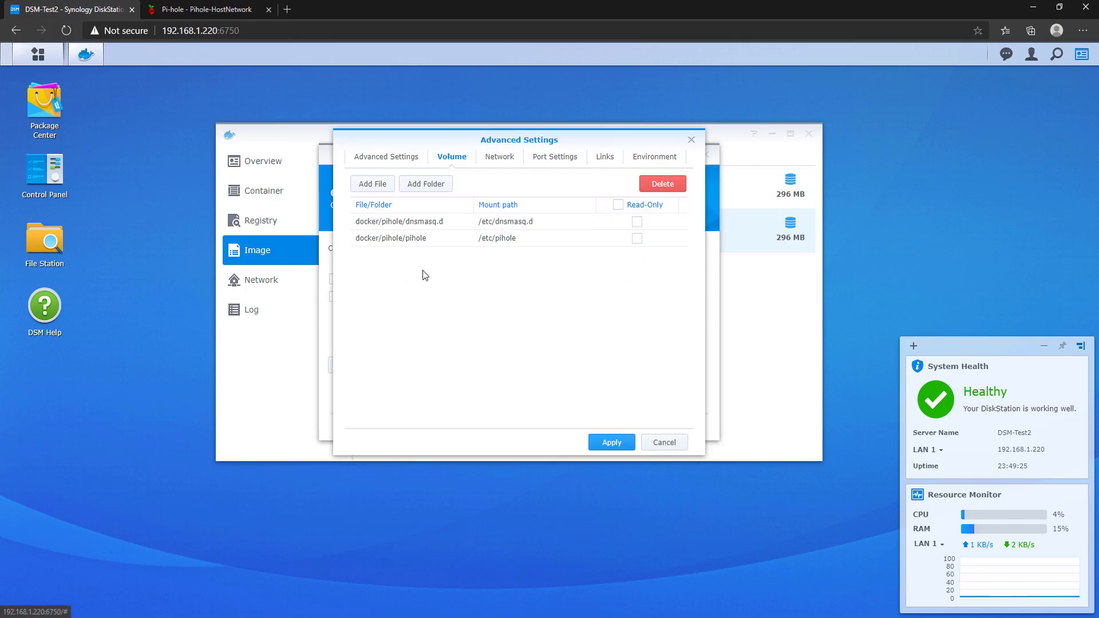
Step: Mount the file docker/pihole/resolv.conf at /etc/resolv.conf
{"action": "left_click", "coordinate": [369, 184]}
{"action": "left_click", "coordinate": [401, 228]}
{"action": "double_click", "coordinate": [473, 215]}
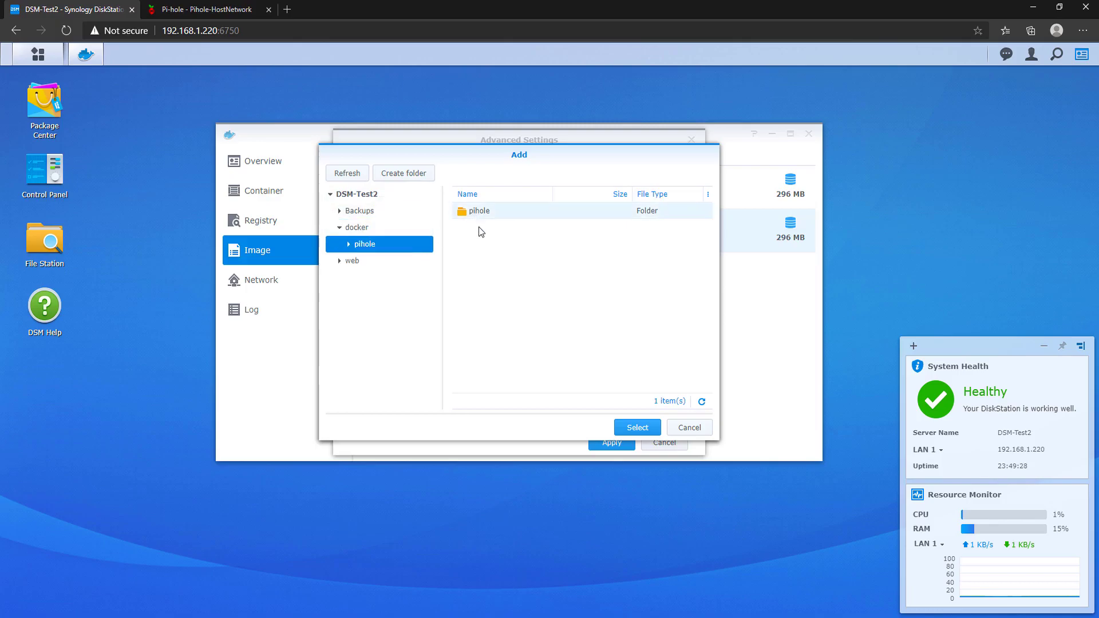
{"action": "double_click", "coordinate": [484, 244]}
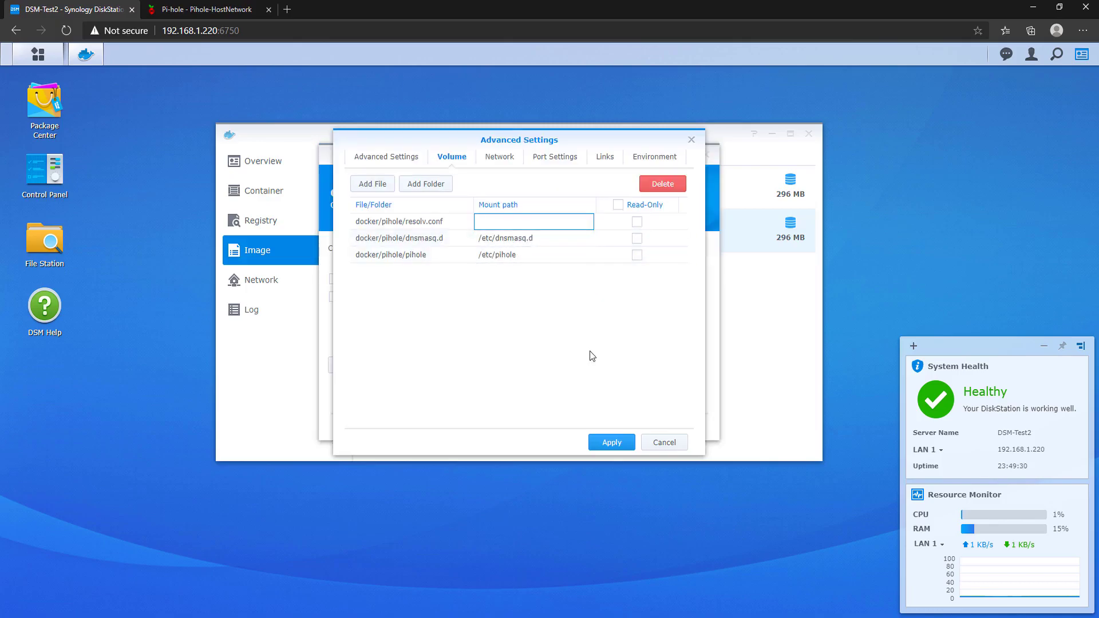
{"action": "type", "text": "/etc/resolv.conf"}
{"action": "key", "text": "Return"}
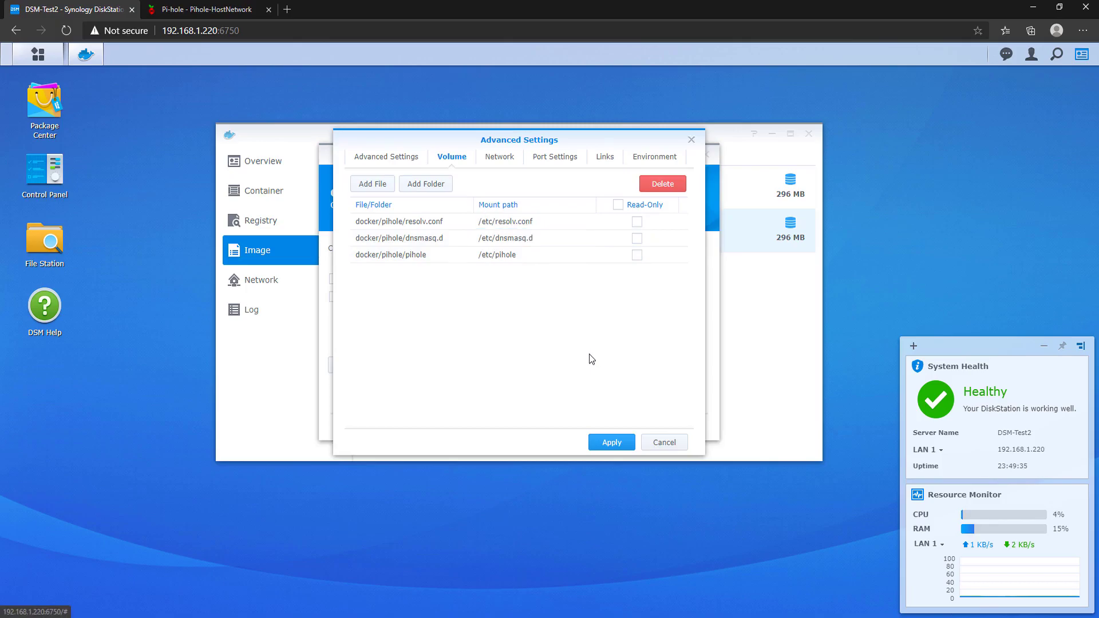
{"action": "left_click", "coordinate": [499, 161]}
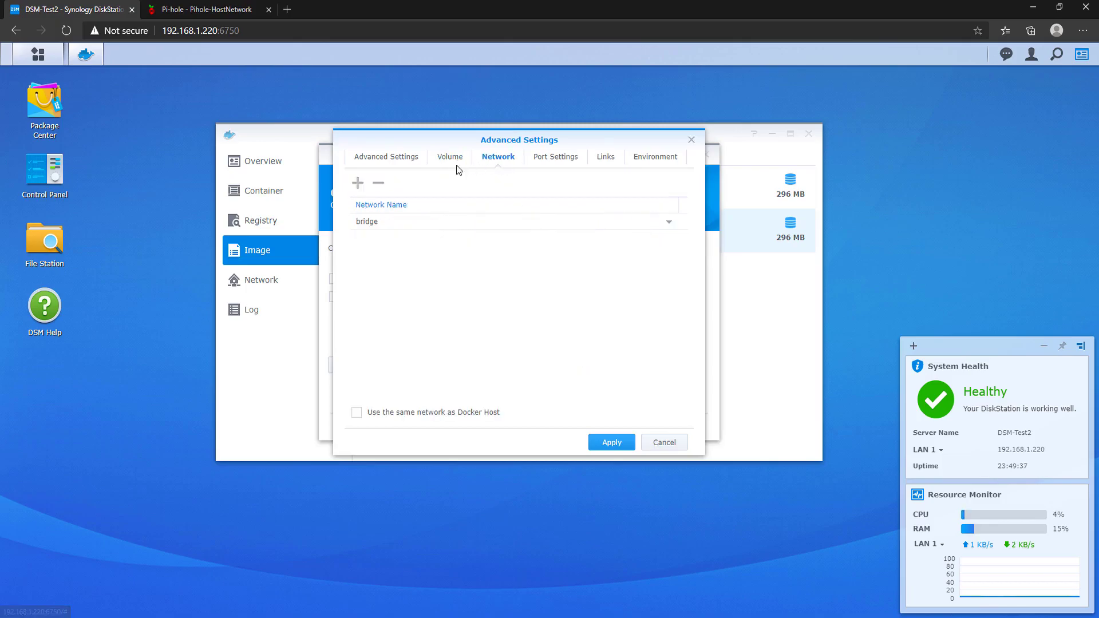
Step: Attach the ph_network and ph_bridge networks and remove the default bridge network
{"action": "left_click", "coordinate": [358, 185]}
{"action": "left_click", "coordinate": [380, 240]}
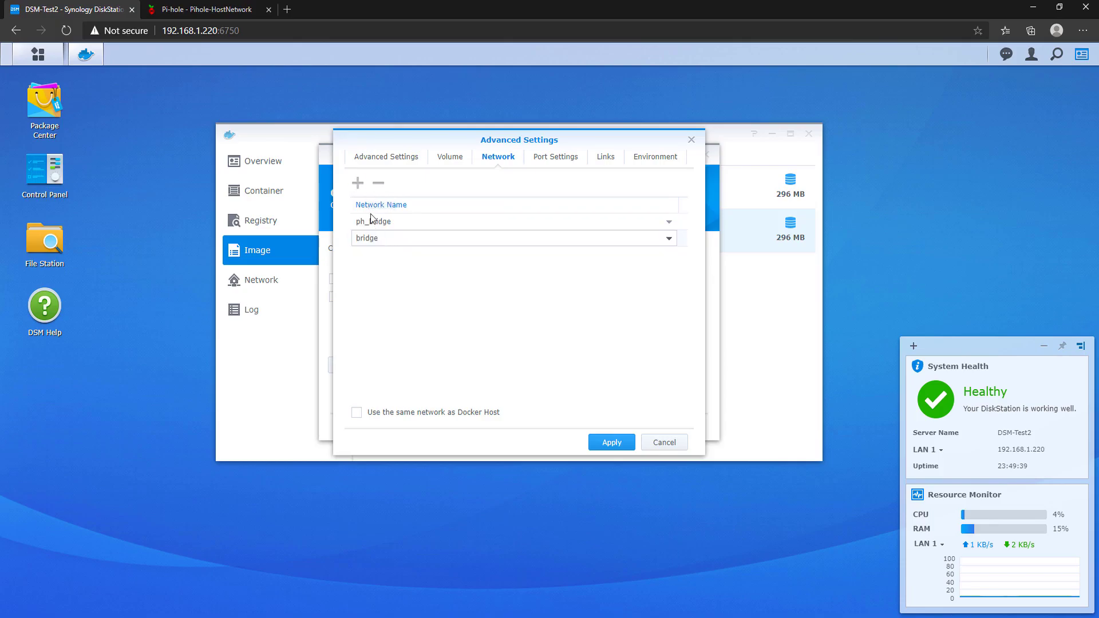
{"action": "left_click", "coordinate": [357, 183]}
{"action": "left_click", "coordinate": [380, 241]}
{"action": "left_click", "coordinate": [395, 256]}
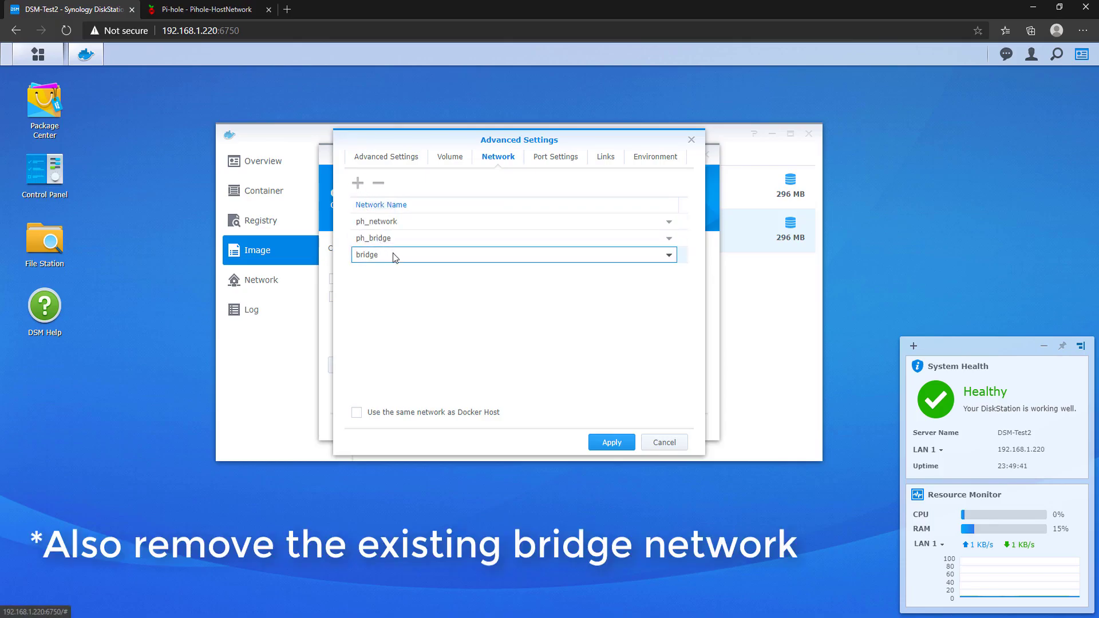
{"action": "left_click", "coordinate": [378, 182]}
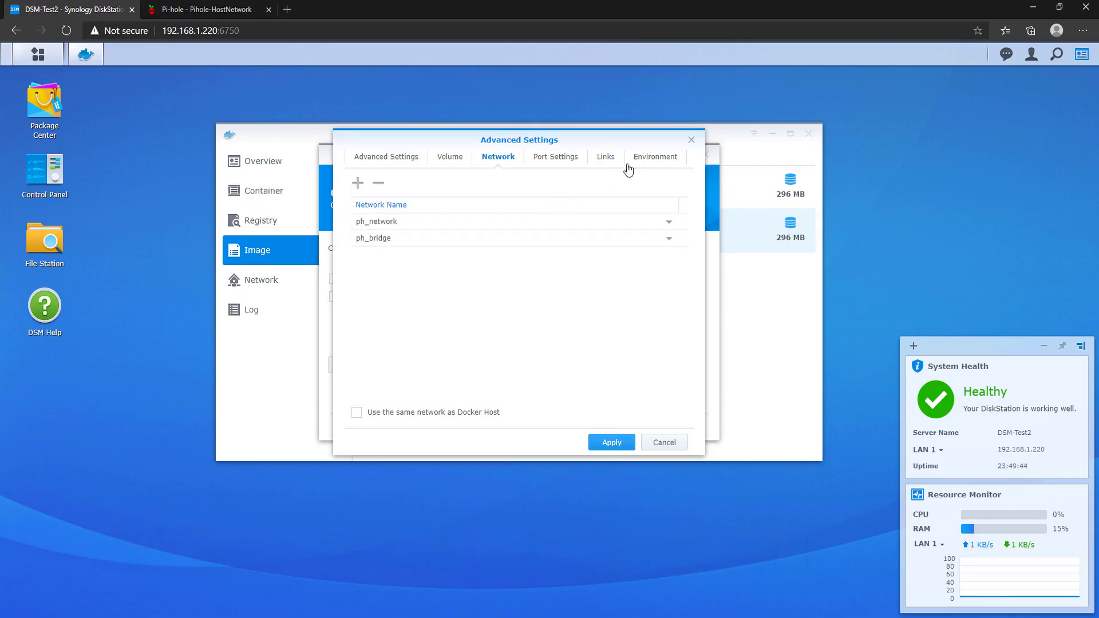
{"action": "left_click", "coordinate": [646, 160]}
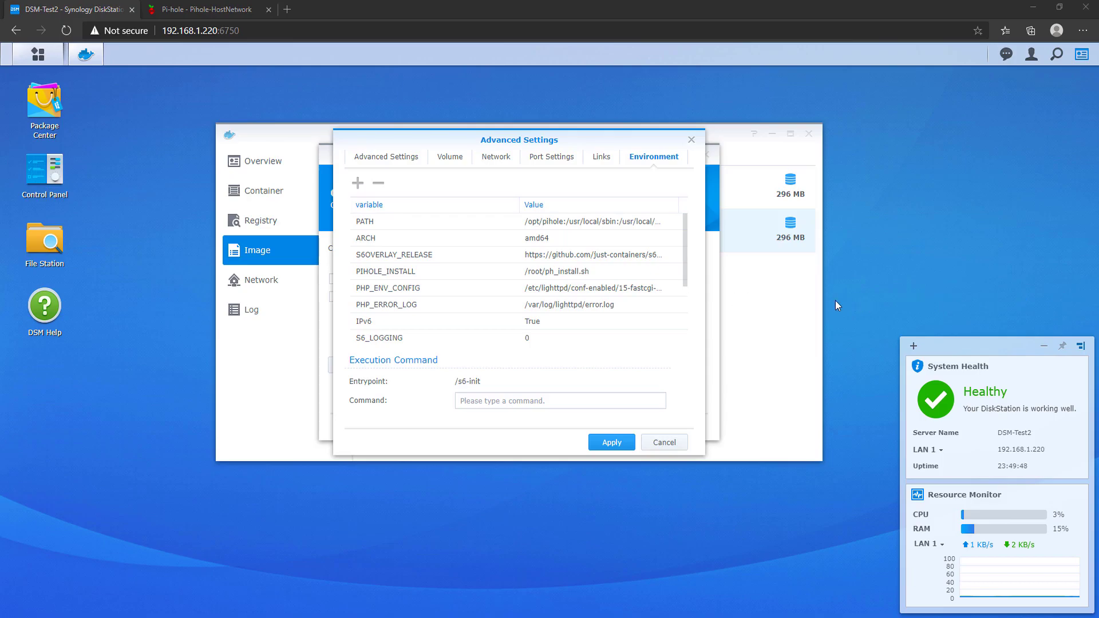
Step: Add environment variables for the web admin password, DNSMASQ_LISTENING=local and VIRTUAL_HOST=pihole
{"action": "left_click", "coordinate": [357, 183]}
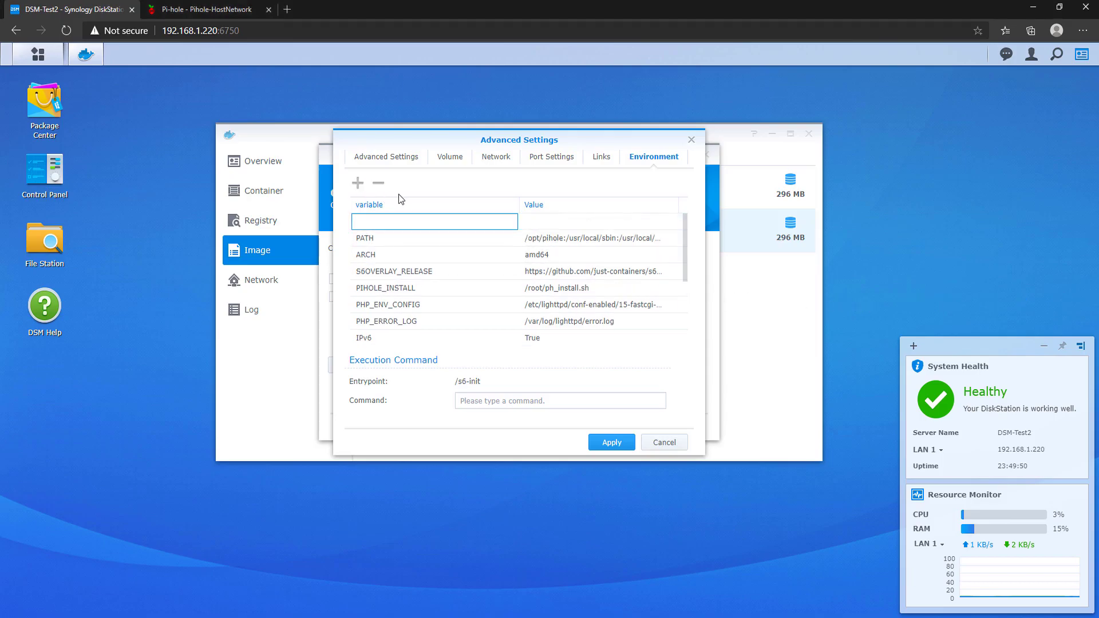
{"action": "type", "text": "WBBPASSWORD"}
{"action": "key", "text": "Tab"}
{"action": "type", "text": "password"}
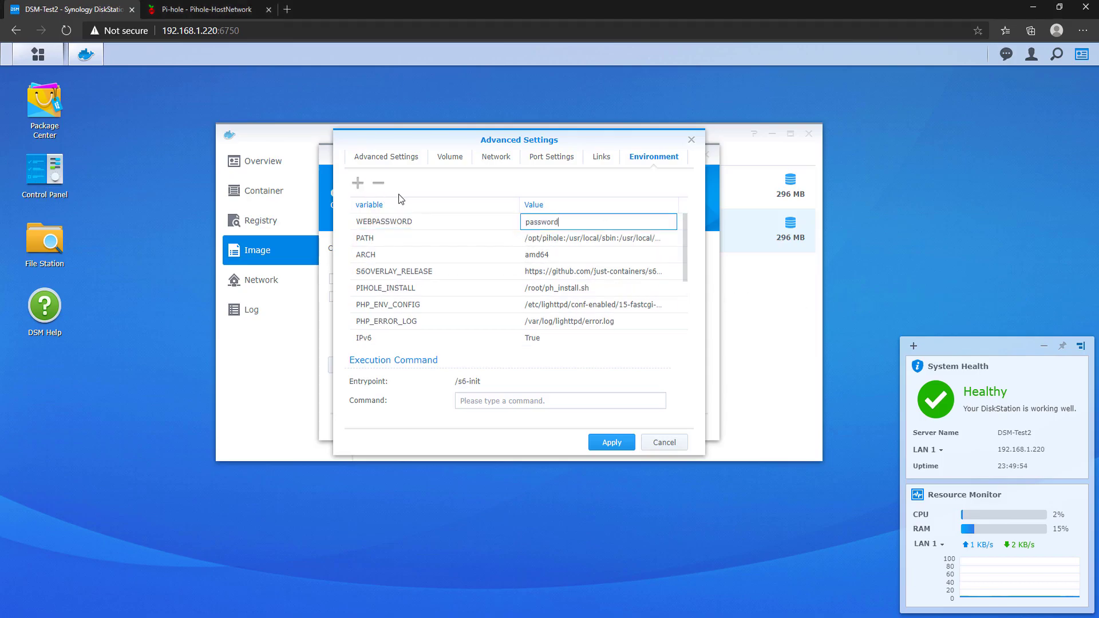
{"action": "left_click", "coordinate": [359, 184]}
{"action": "type", "text": "DNSMASQ_LISTENING"}
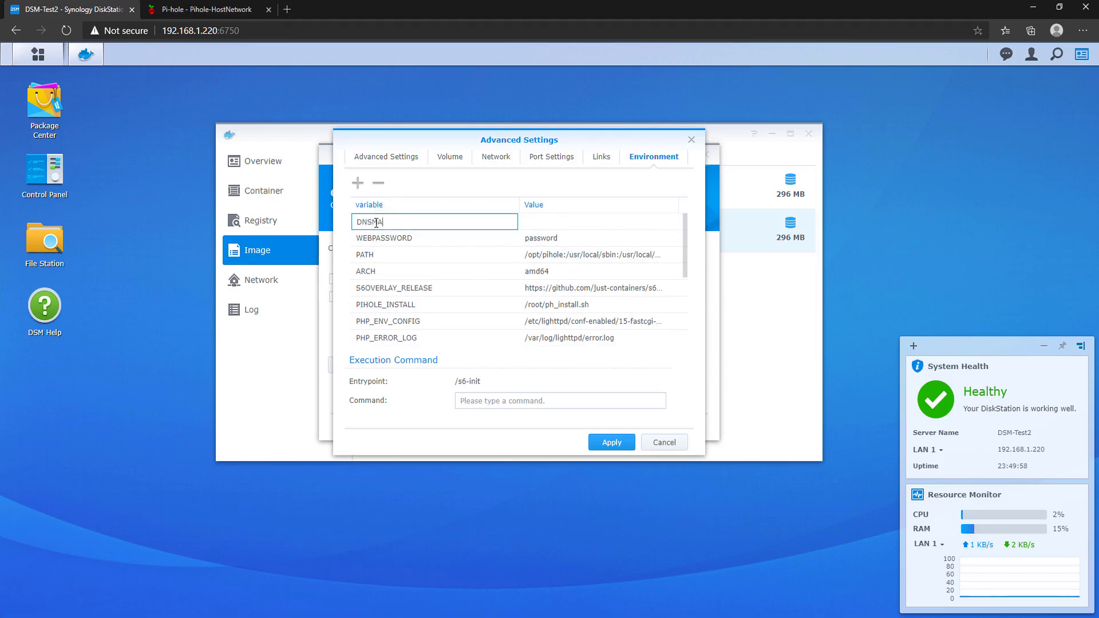
{"action": "key", "text": "Tab"}
{"action": "type", "text": "local"}
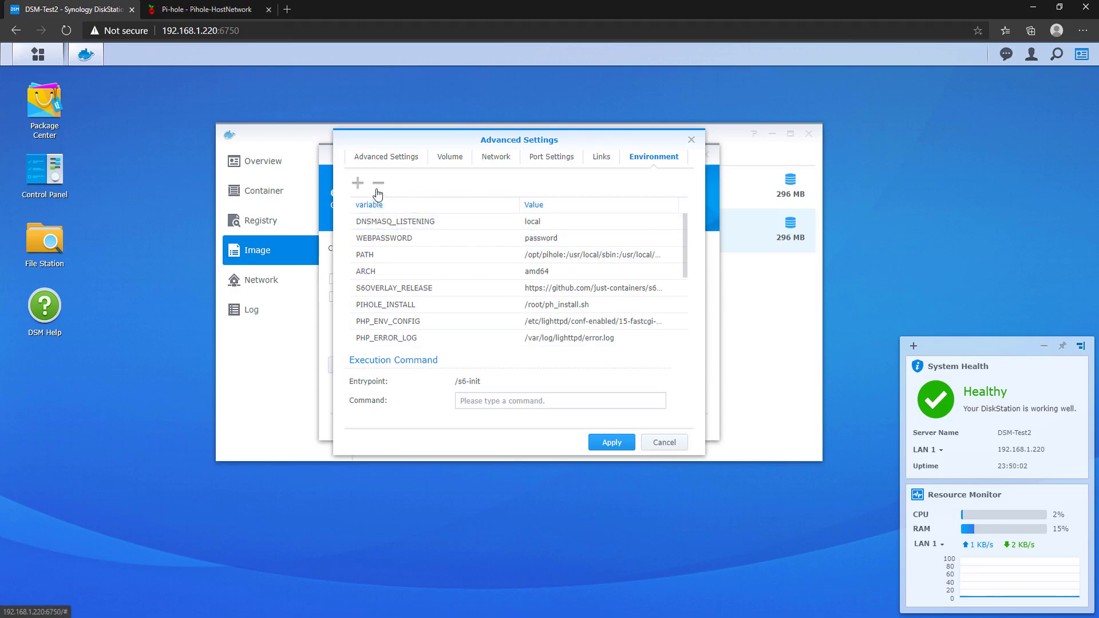
{"action": "left_click", "coordinate": [358, 183]}
{"action": "type", "text": "VIRTUAL_HOST"}
{"action": "key", "text": "Tab"}
{"action": "type", "text": "pihole"}
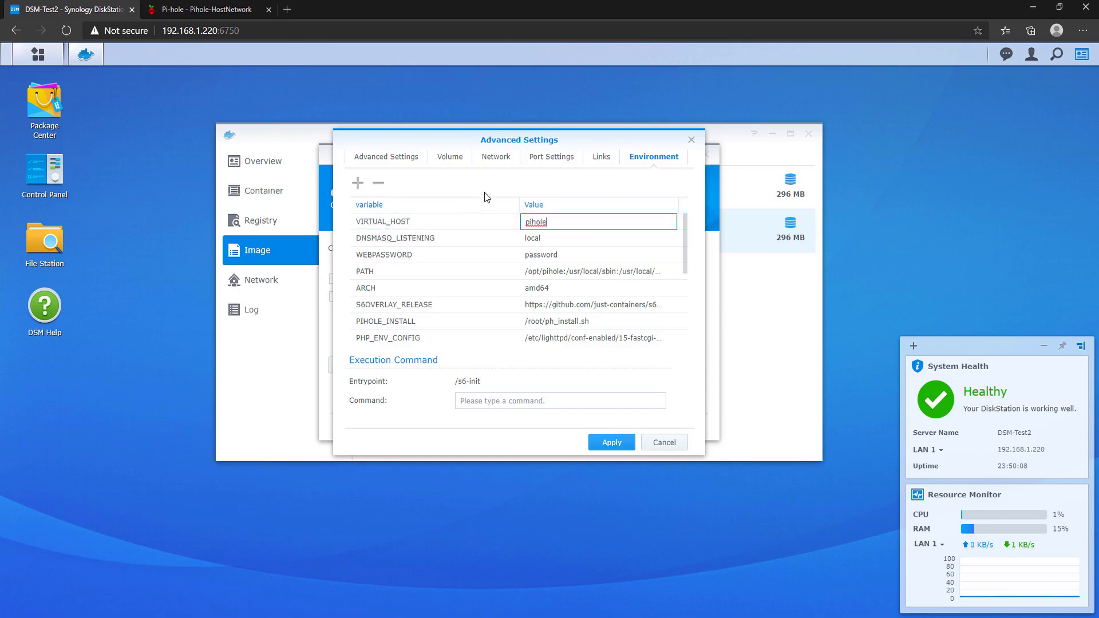
Step: Change the ServerIP environment variable to 192.168.1.198
{"action": "scroll", "coordinate": [458, 274], "scroll_direction": "down", "scroll_amount": 5}
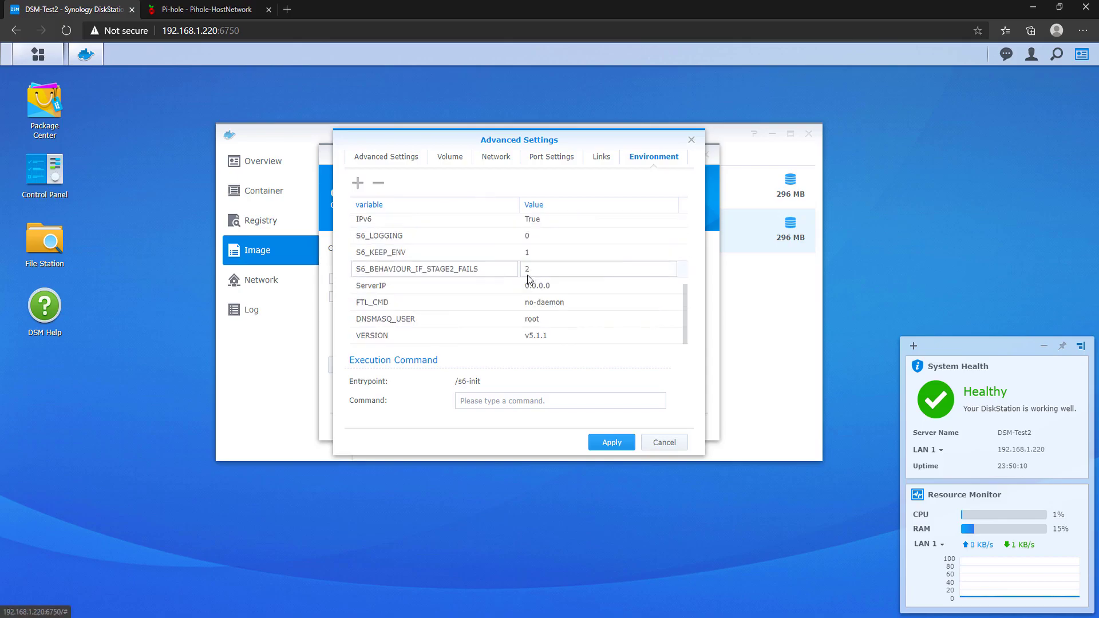
{"action": "left_click", "coordinate": [452, 286]}
{"action": "key", "text": "Tab"}
{"action": "type", "text": "192.168.1.198"}
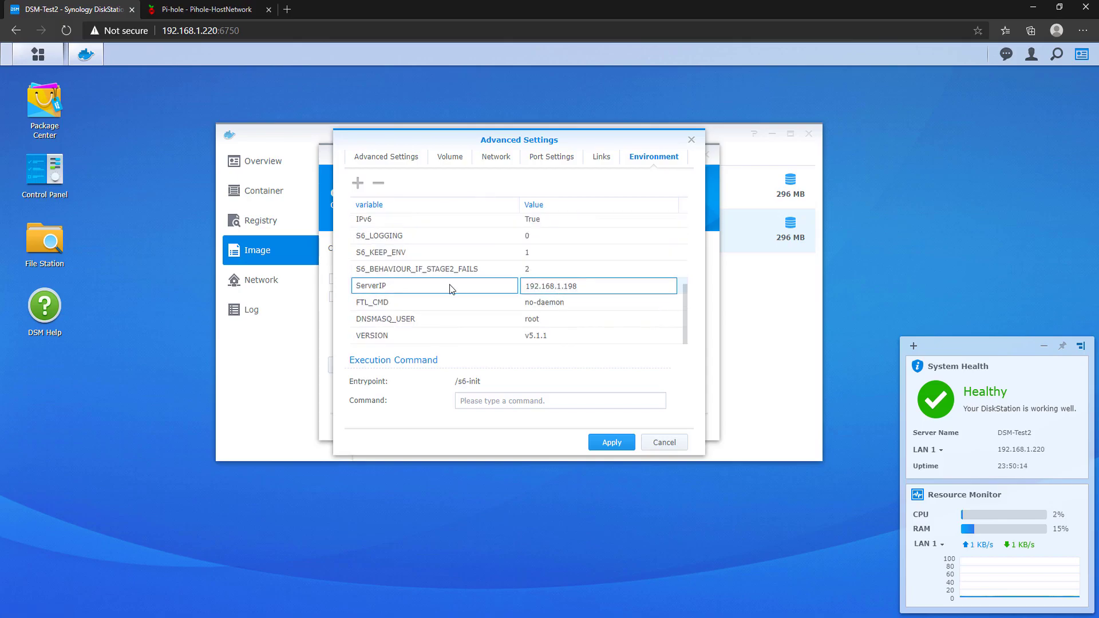
{"action": "key", "text": "Tab"}
Step: Apply the advanced settings and create the container, then view the container list
{"action": "scroll", "coordinate": [585, 318], "scroll_direction": "up", "scroll_amount": 3}
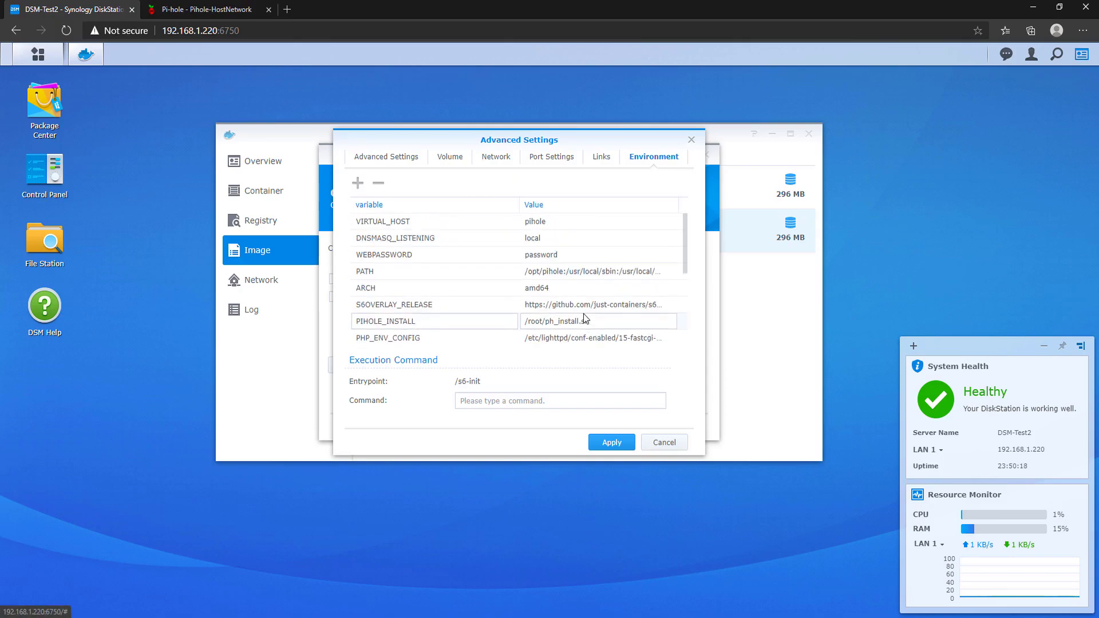
{"action": "left_click", "coordinate": [612, 442]}
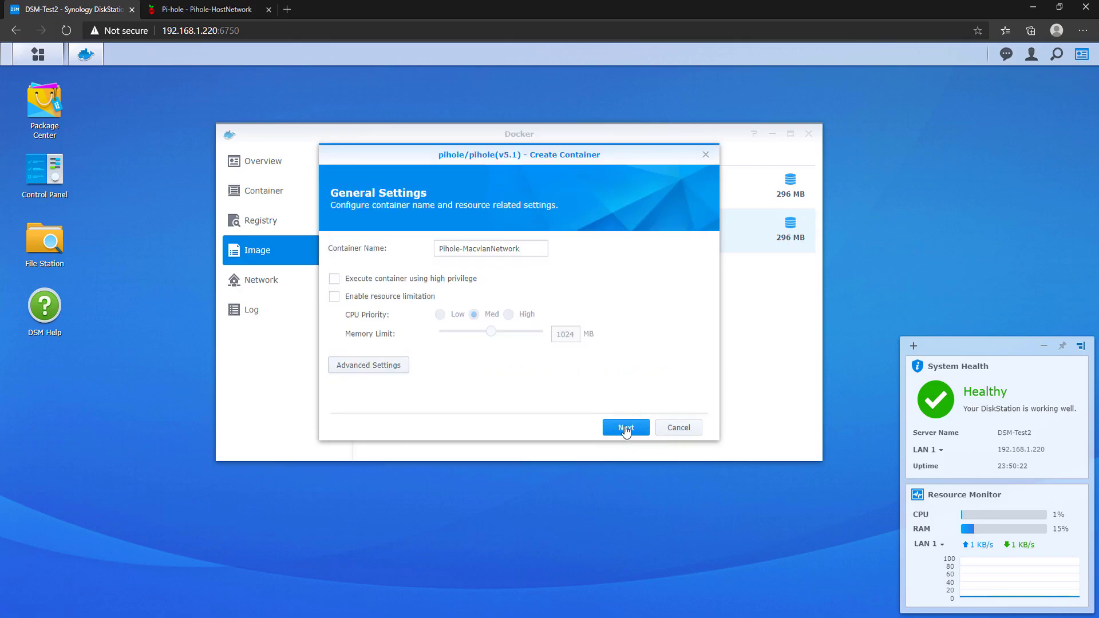
{"action": "left_click", "coordinate": [626, 428]}
{"action": "left_click", "coordinate": [625, 428]}
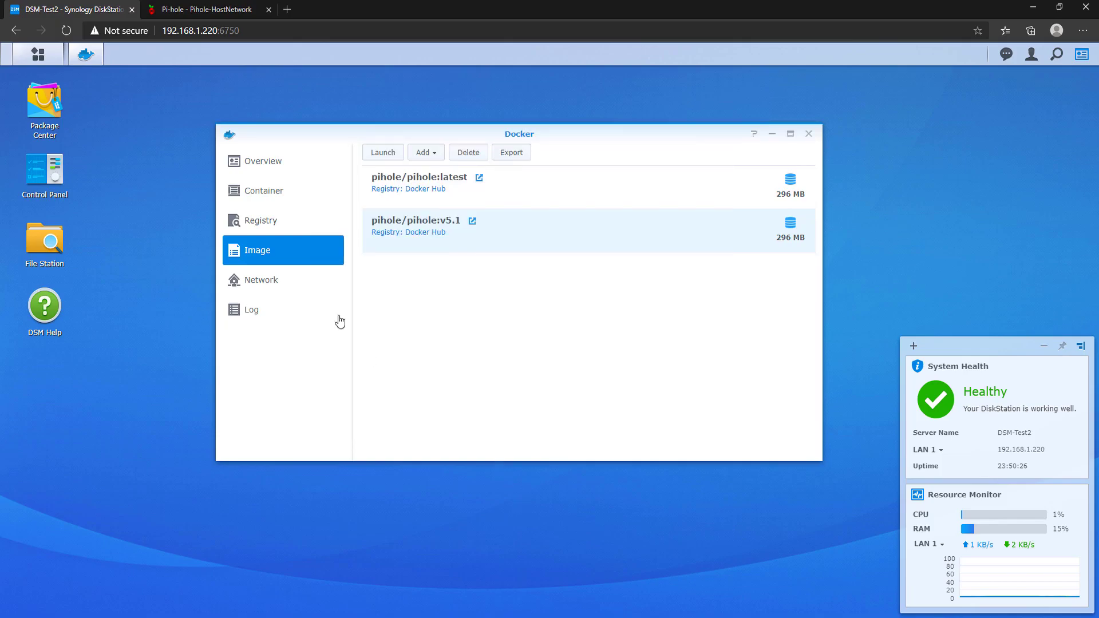
{"action": "left_click", "coordinate": [299, 200]}
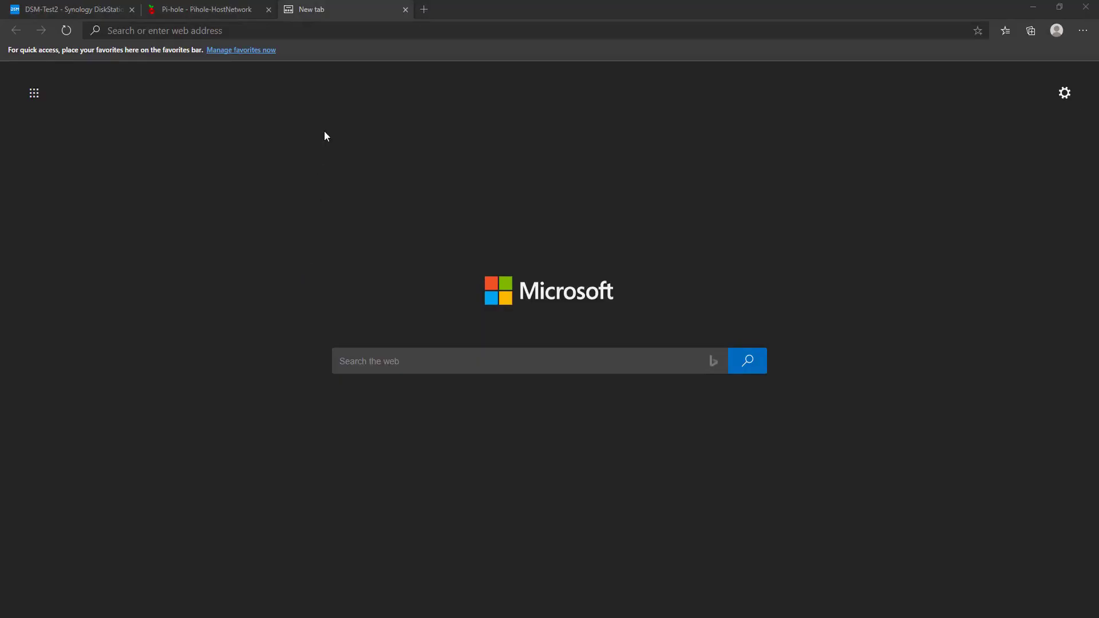
{"action": "left_click", "coordinate": [338, 31]}
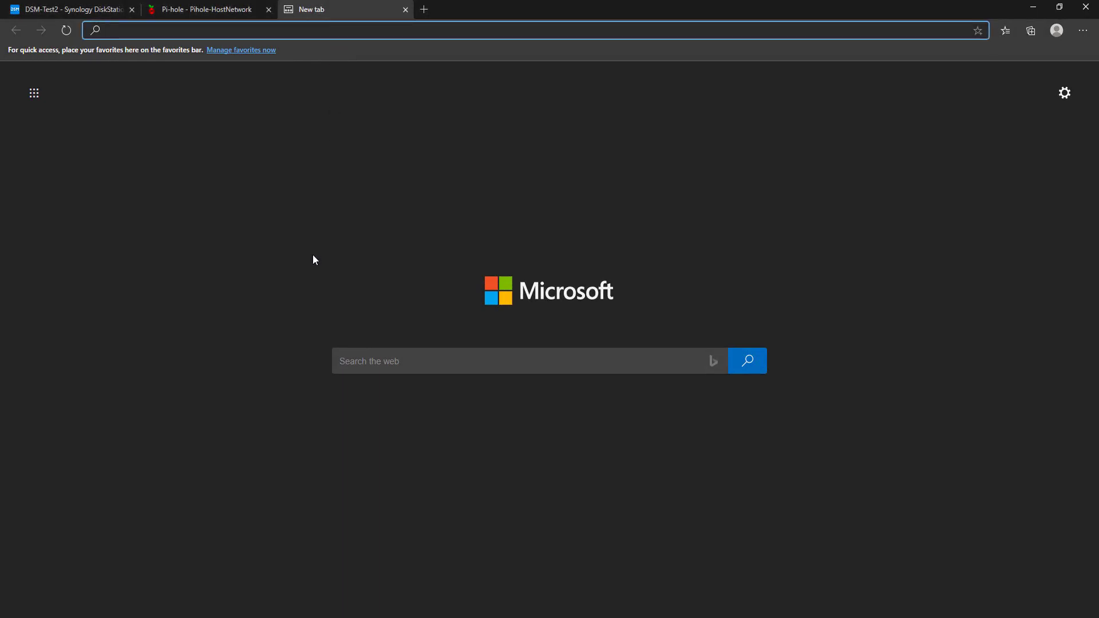
{"action": "type", "text": "http://192.168.1.198/admin"}
{"action": "key", "text": "Return"}
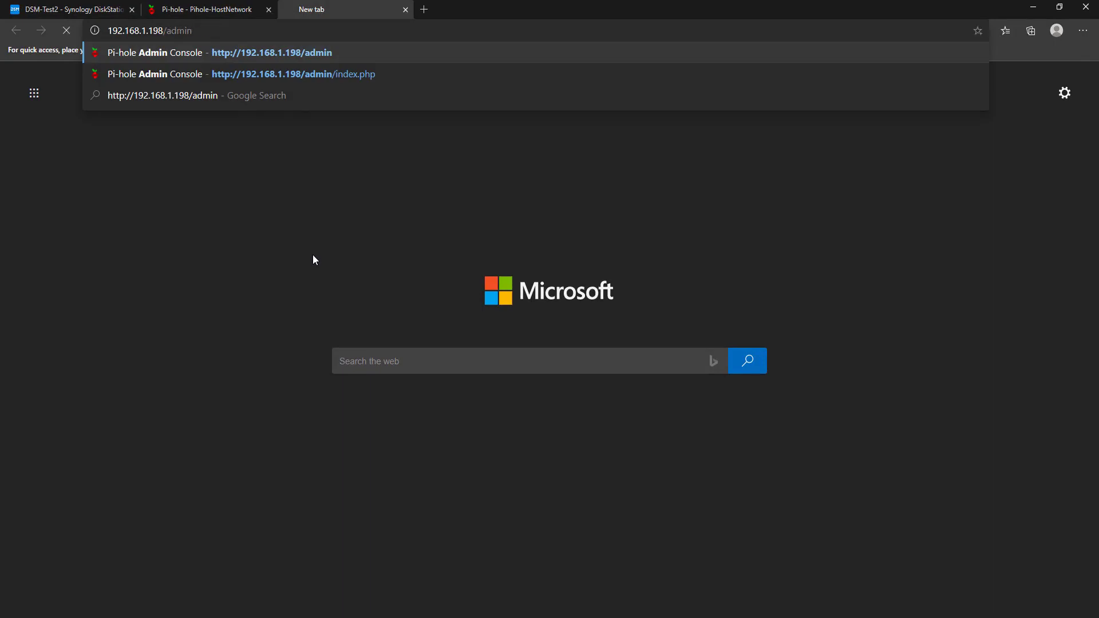